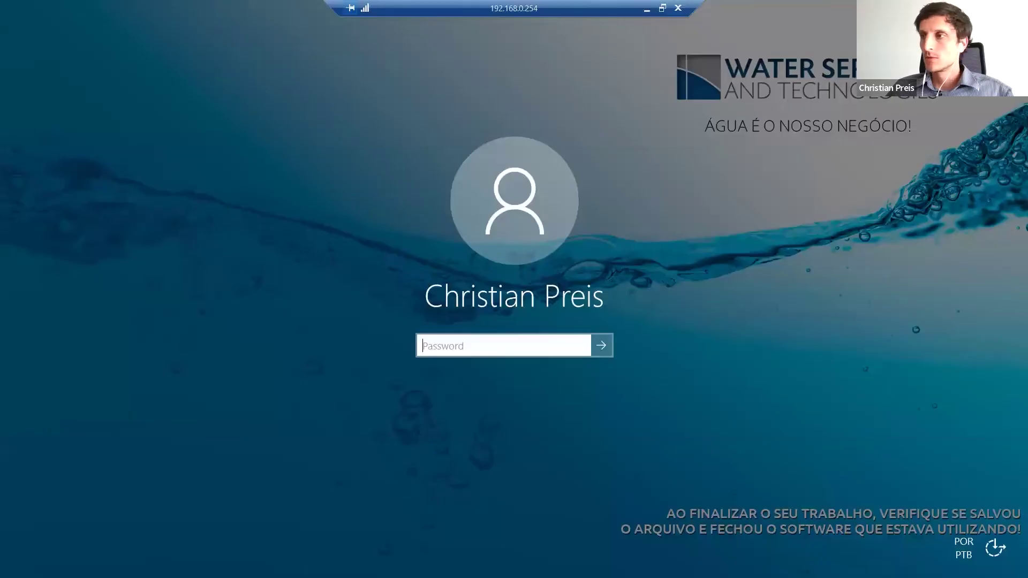
Step: Sign in to the remote desktop session with the account password
{"action": "type", "text": "•••••••"}
{"action": "key", "text": "Return"}
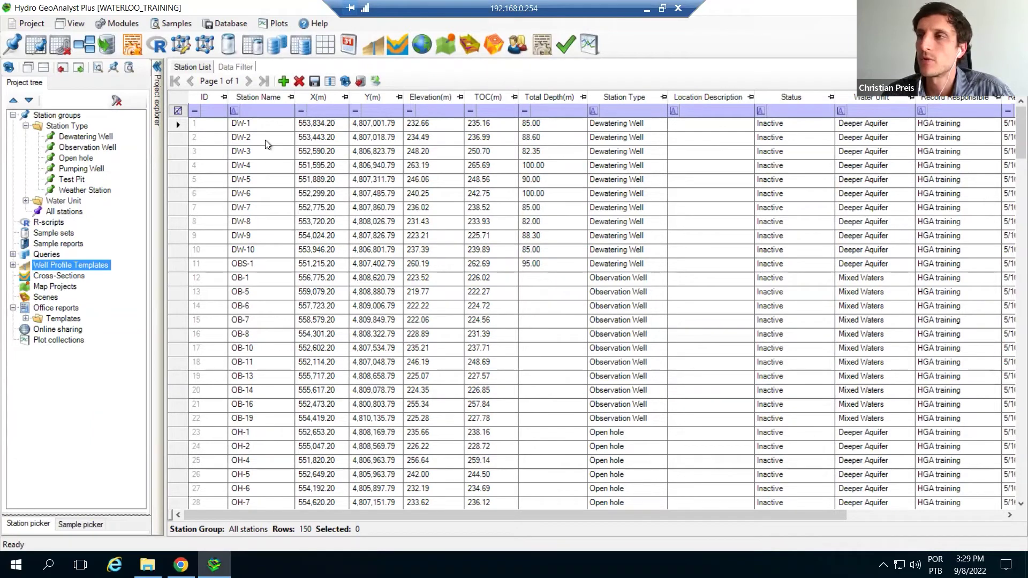
Step: Look over the station list, then review the data filter's tables in every category from General Information to Reference Standard
{"action": "scroll", "coordinate": [246, 354], "scroll_direction": "down", "scroll_amount": 2}
{"action": "scroll", "coordinate": [247, 355], "scroll_direction": "up", "scroll_amount": 2}
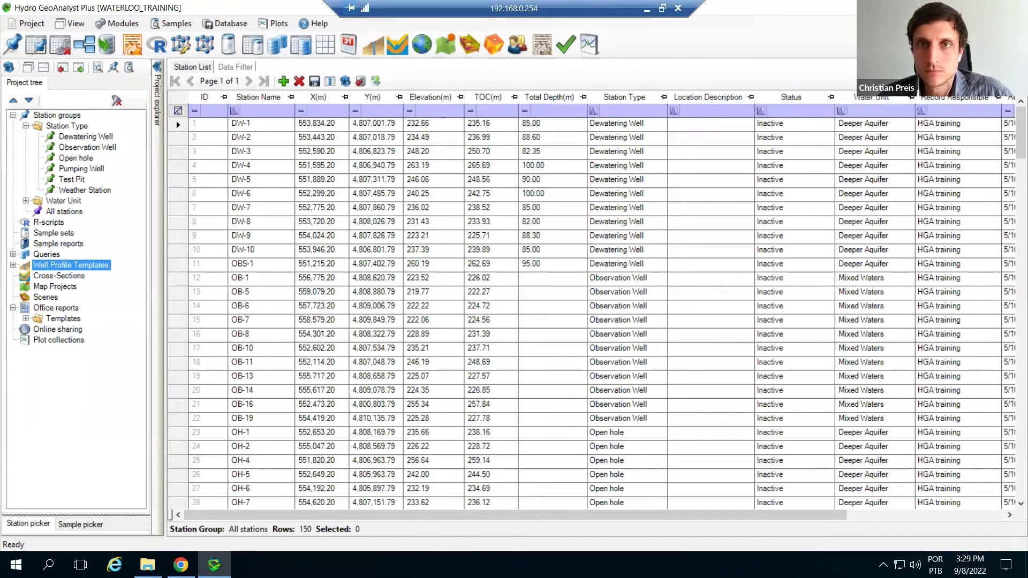
{"action": "left_click", "coordinate": [239, 67]}
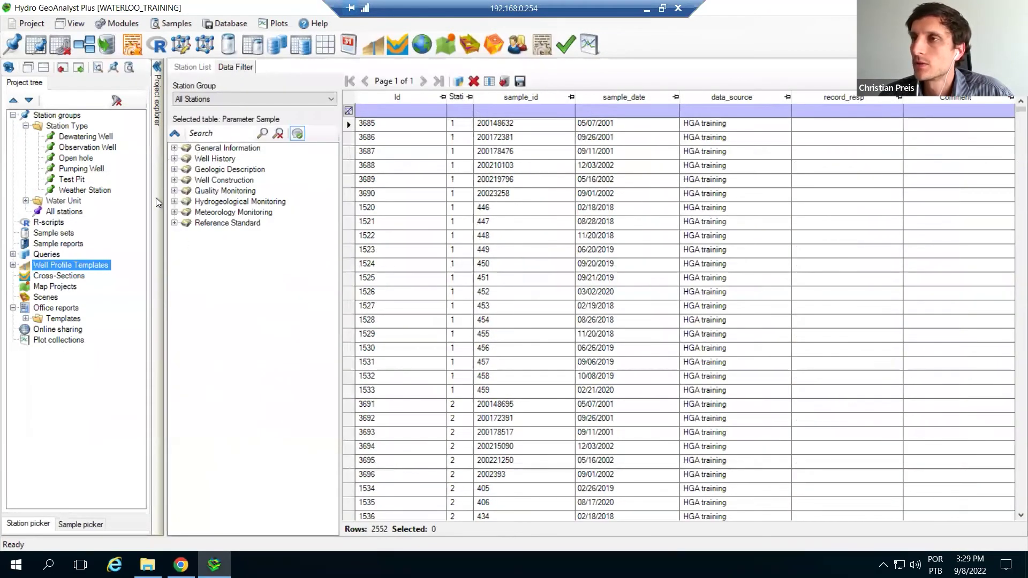
{"action": "left_click", "coordinate": [174, 149]}
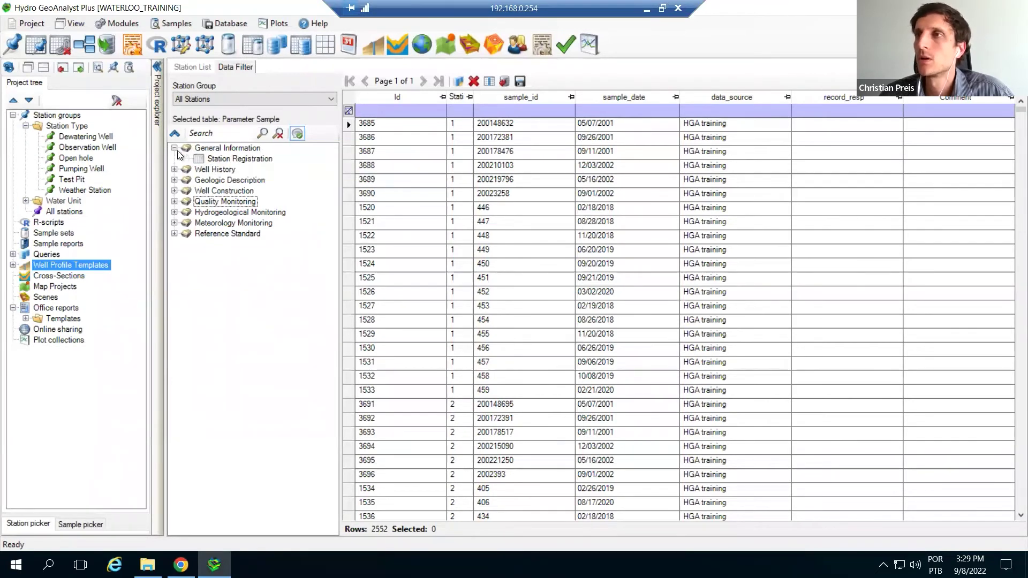
{"action": "left_click", "coordinate": [174, 169]}
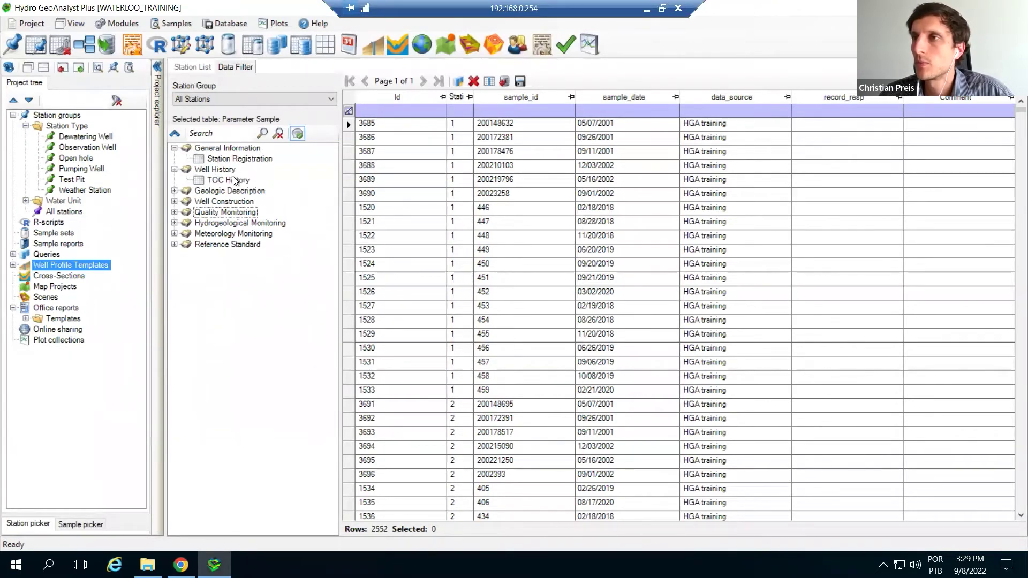
{"action": "left_click", "coordinate": [174, 191]}
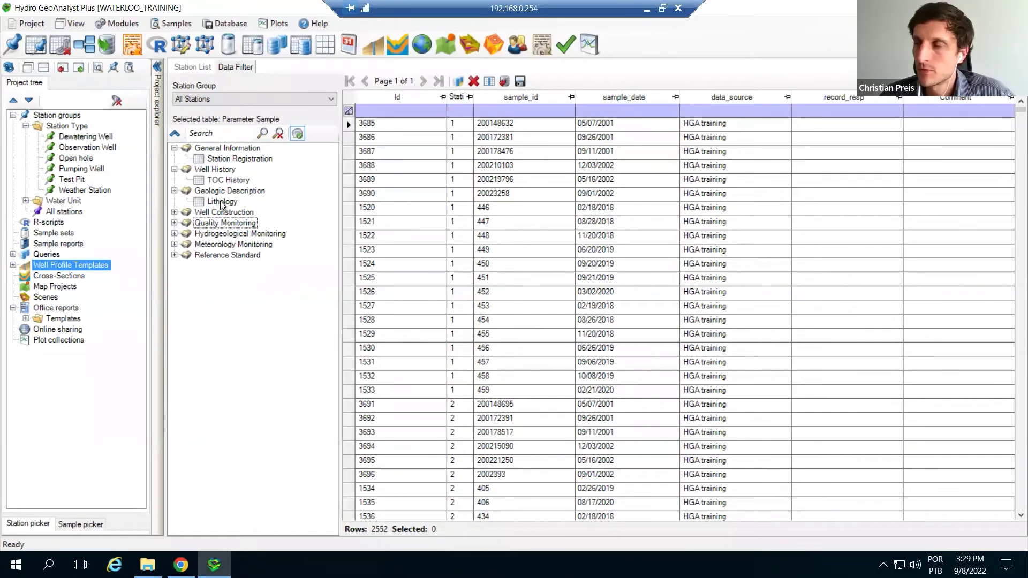
{"action": "left_click", "coordinate": [174, 212]}
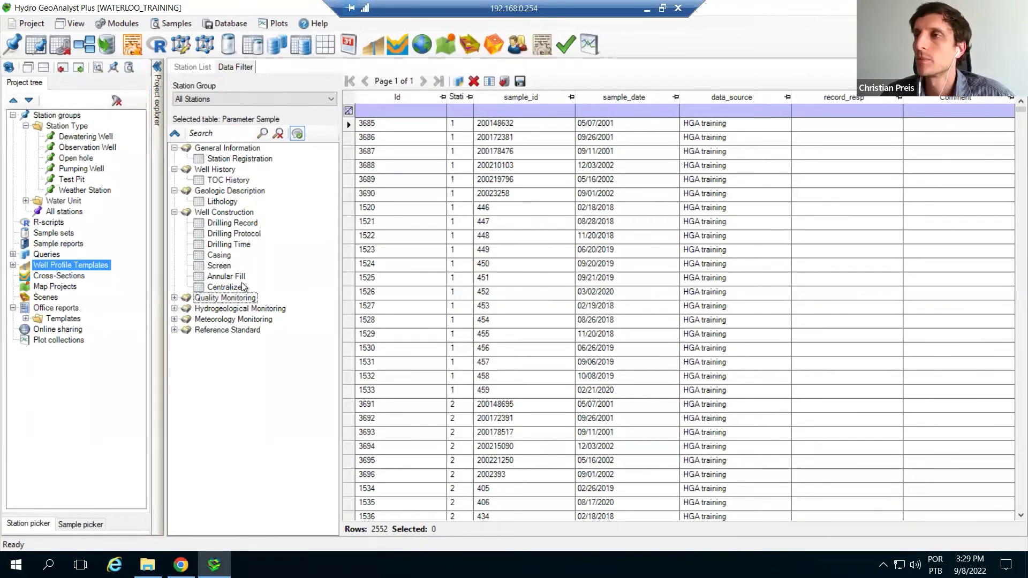
{"action": "left_click", "coordinate": [175, 298]}
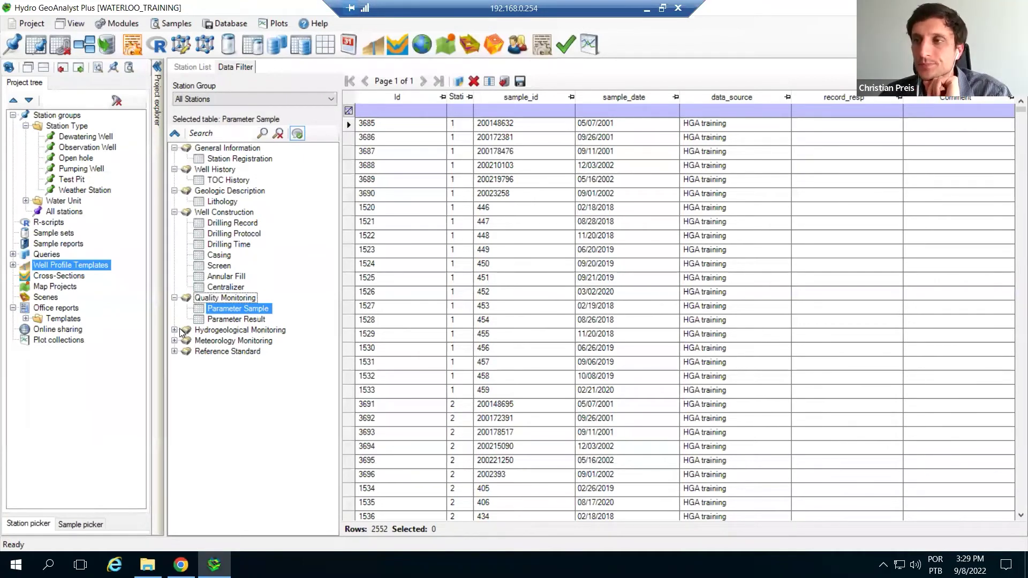
{"action": "left_click", "coordinate": [175, 330]}
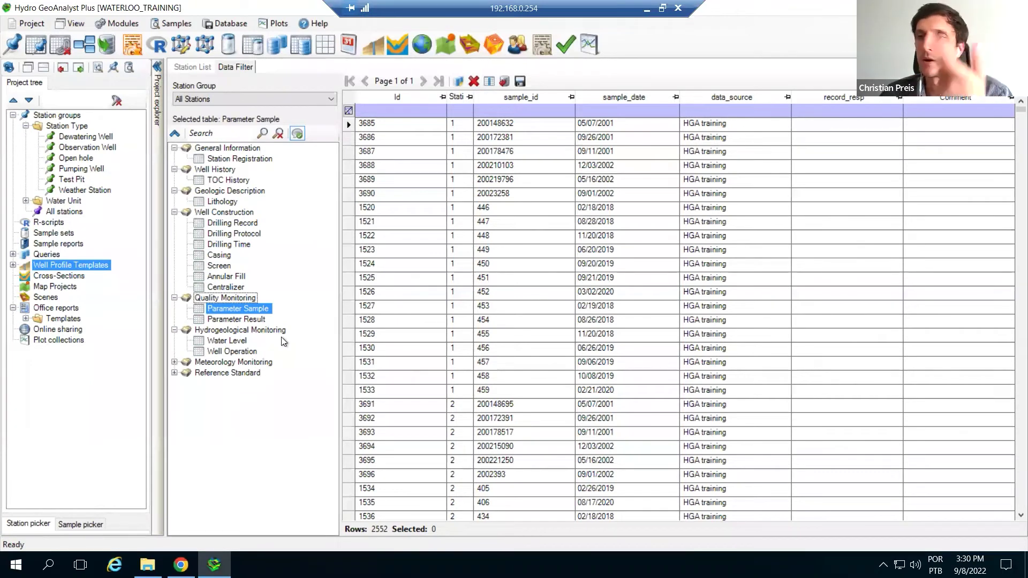
{"action": "left_click", "coordinate": [174, 362]}
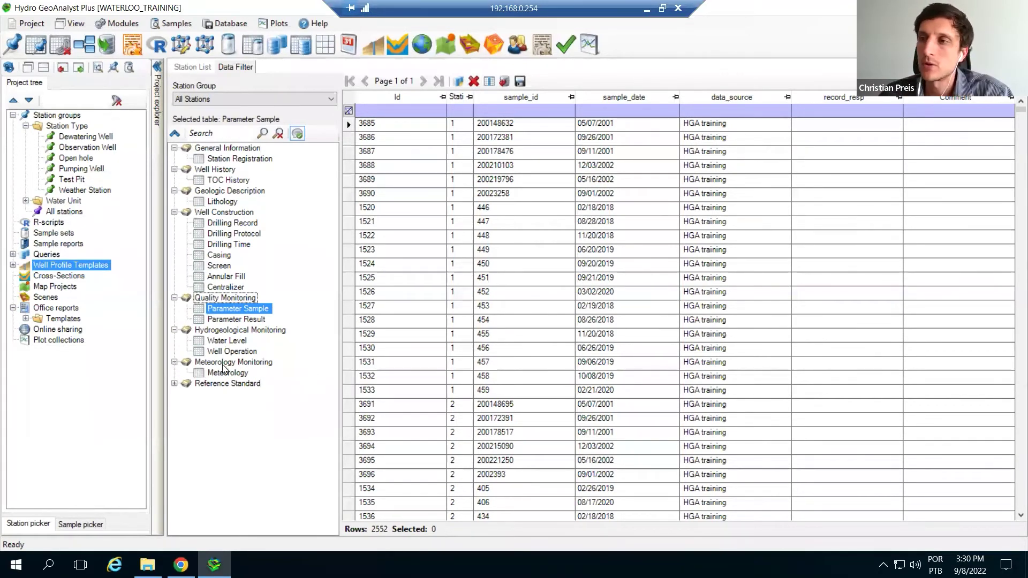
{"action": "left_click", "coordinate": [174, 384]}
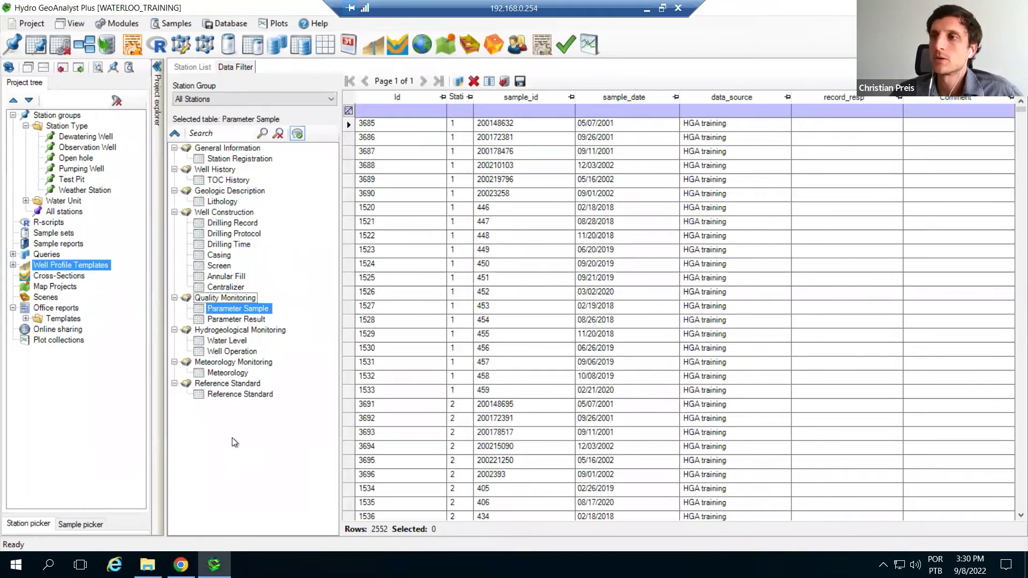
Step: Open the Template Manager and expand the Drilling Record table under Well Construction to list its fields
{"action": "left_click", "coordinate": [84, 47]}
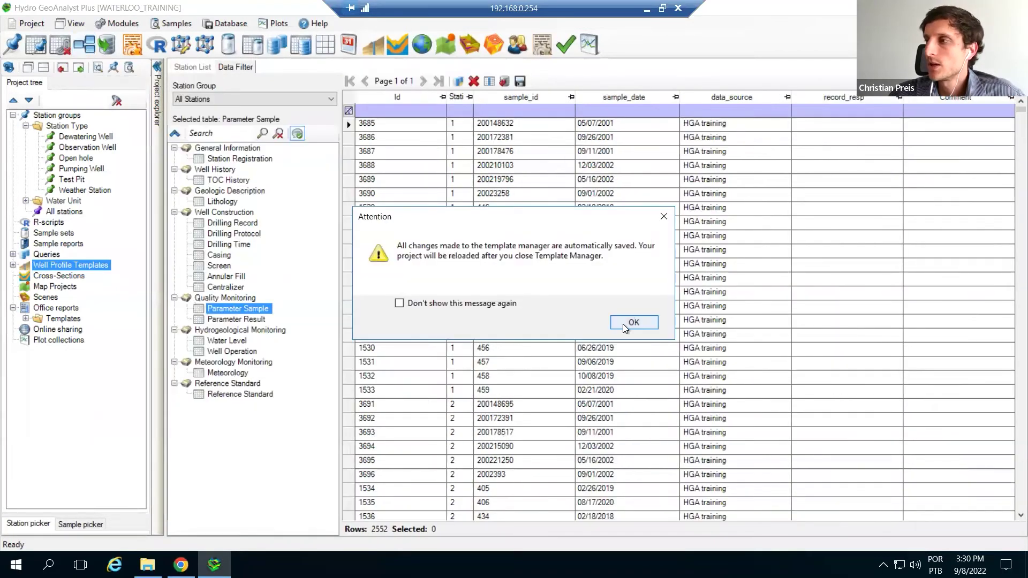
{"action": "left_click", "coordinate": [623, 324]}
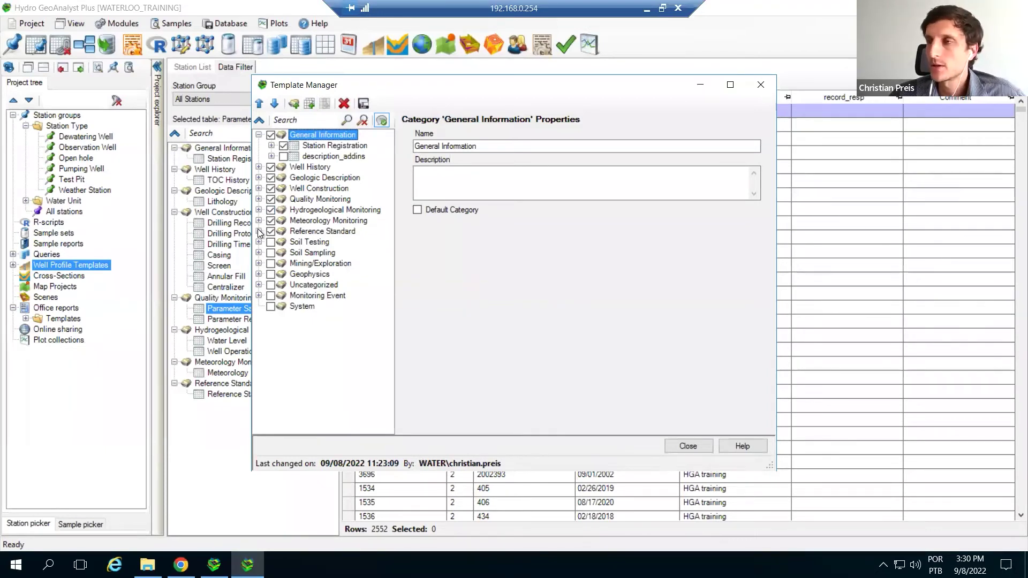
{"action": "left_click", "coordinate": [260, 188]}
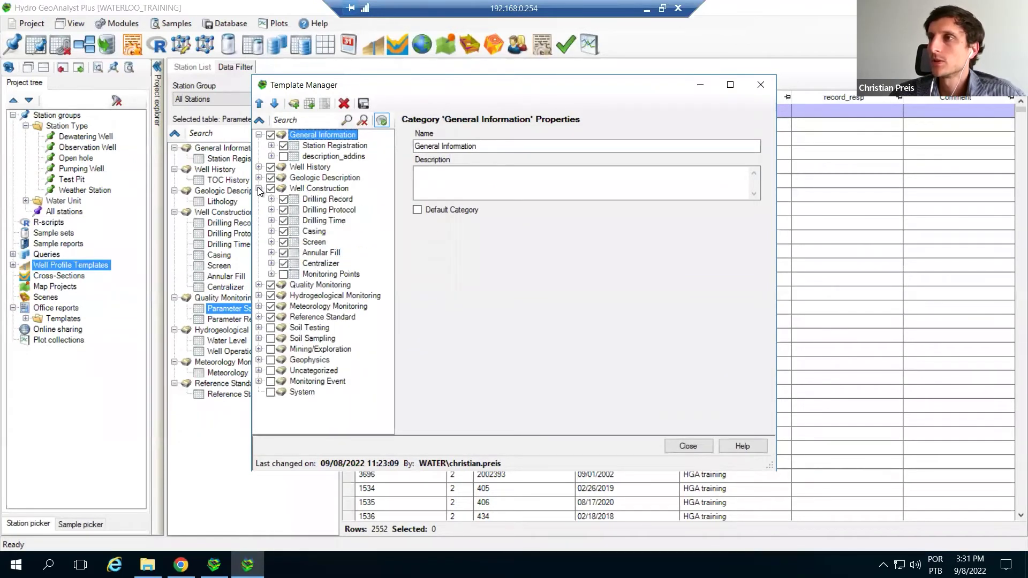
{"action": "left_click", "coordinate": [272, 199]}
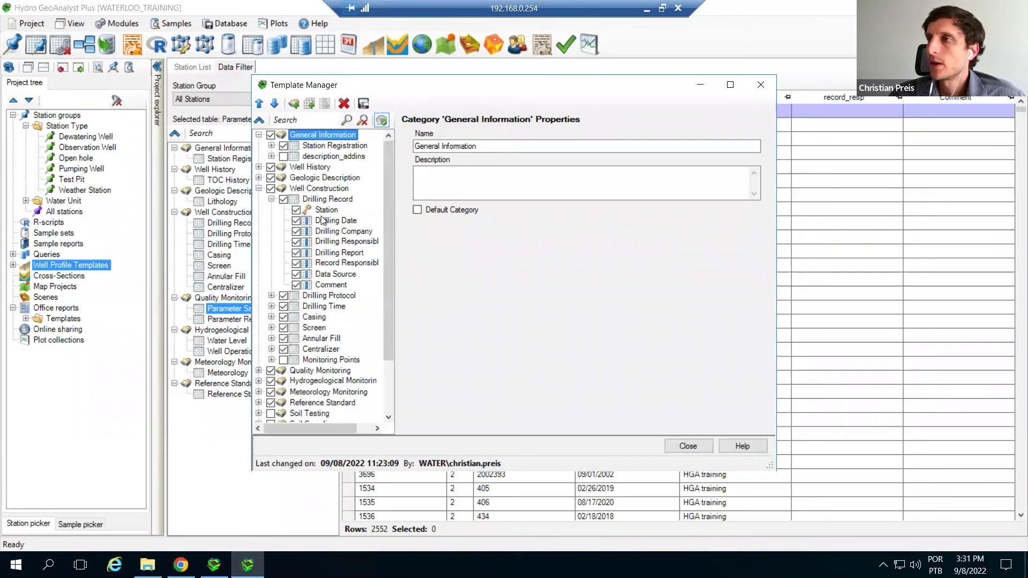
Step: Examine the properties of the Drilling Record fields, such as Drilling Date, Drilling Company, Drilling Responsible and Data Source
{"action": "left_click", "coordinate": [330, 221]}
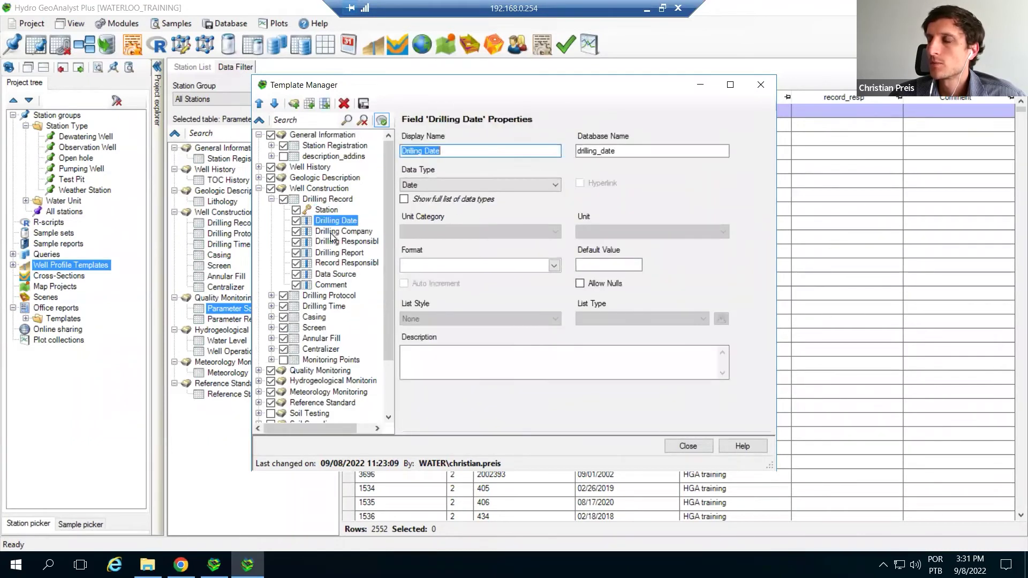
{"action": "left_click", "coordinate": [333, 231]}
{"action": "left_click", "coordinate": [338, 253]}
{"action": "left_click", "coordinate": [327, 220]}
{"action": "left_click", "coordinate": [328, 232]}
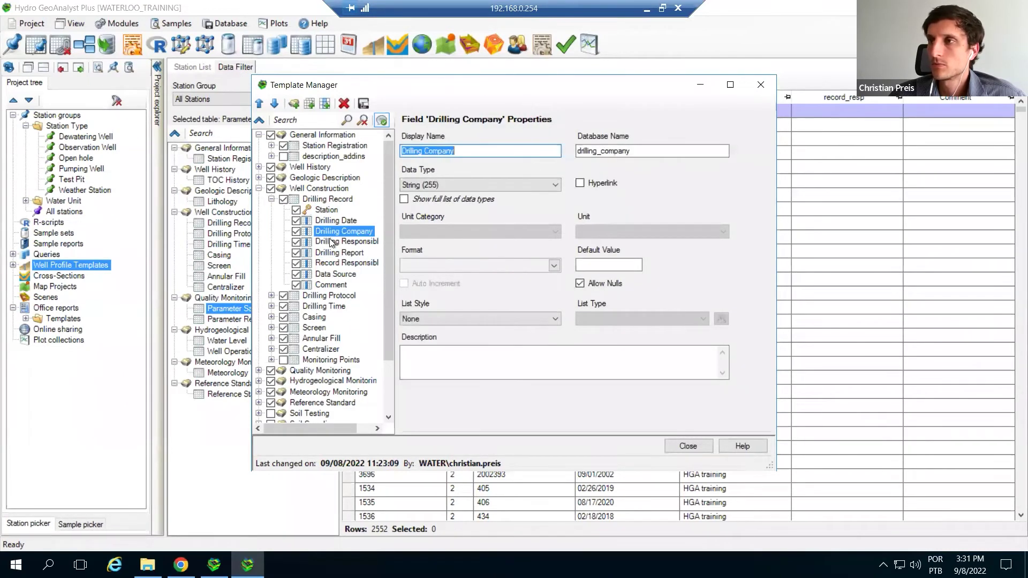
{"action": "left_click", "coordinate": [330, 242]}
{"action": "left_click", "coordinate": [329, 255]}
{"action": "left_click", "coordinate": [330, 263]}
{"action": "left_click", "coordinate": [332, 274]}
{"action": "left_click", "coordinate": [332, 284]}
{"action": "left_click", "coordinate": [333, 275]}
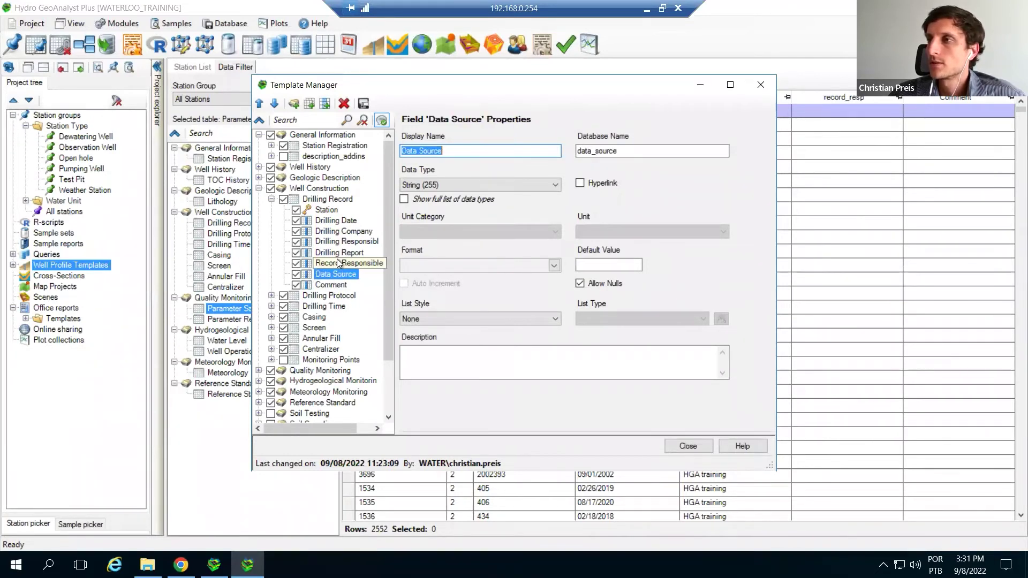
{"action": "left_click", "coordinate": [338, 263]}
{"action": "left_click", "coordinate": [338, 252]}
{"action": "left_click", "coordinate": [336, 241]}
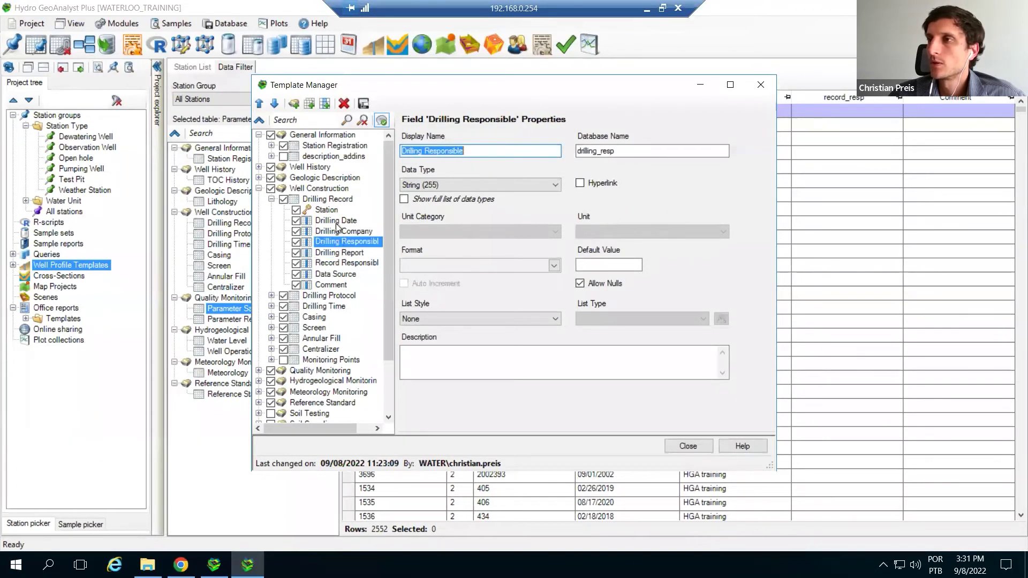
{"action": "left_click", "coordinate": [332, 220]}
Step: Add a field named Company_name with data type String (255) to the Drilling Record table
{"action": "left_click", "coordinate": [328, 199]}
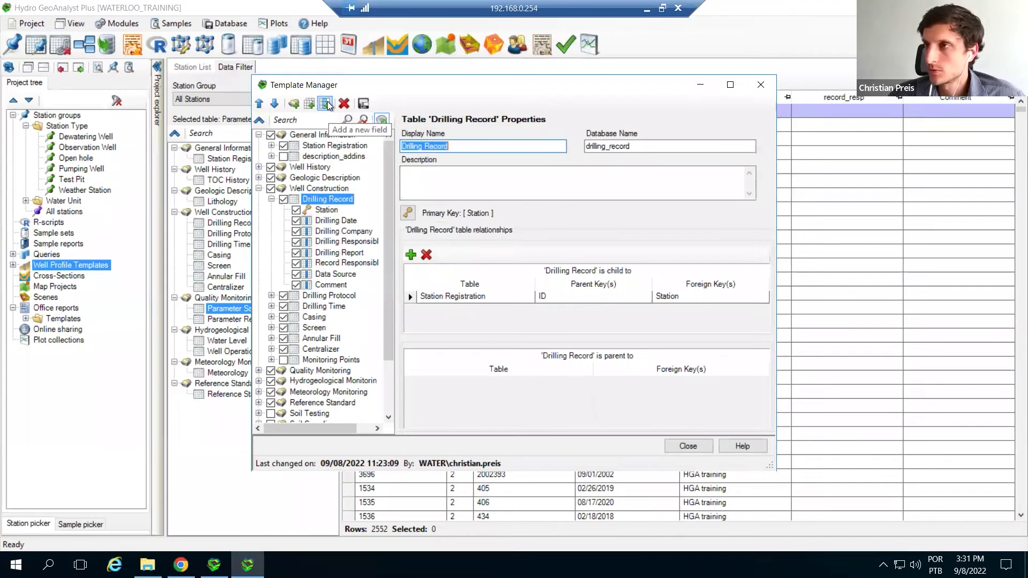
{"action": "left_click", "coordinate": [325, 104]}
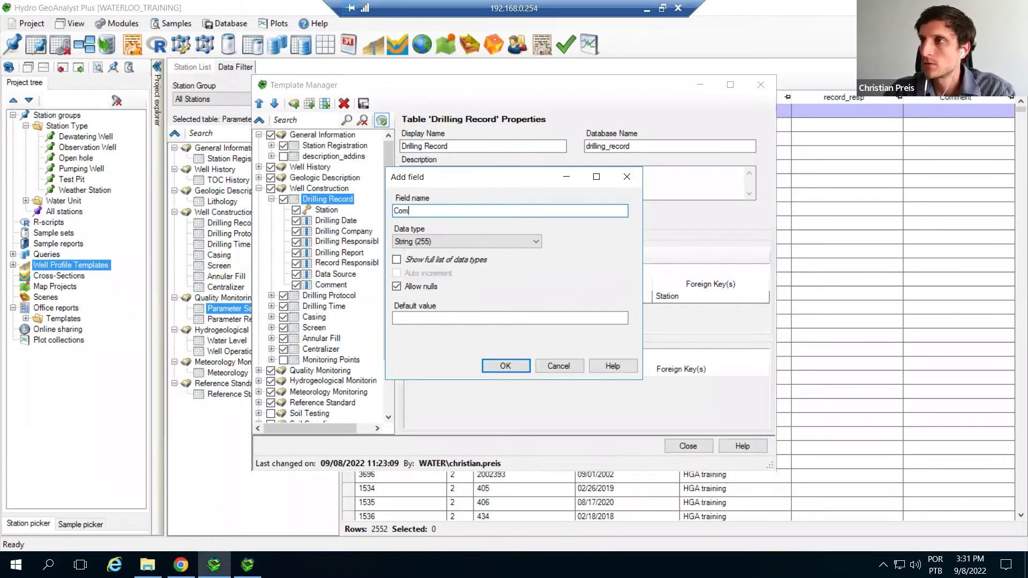
{"action": "type", "text": "Company_name"}
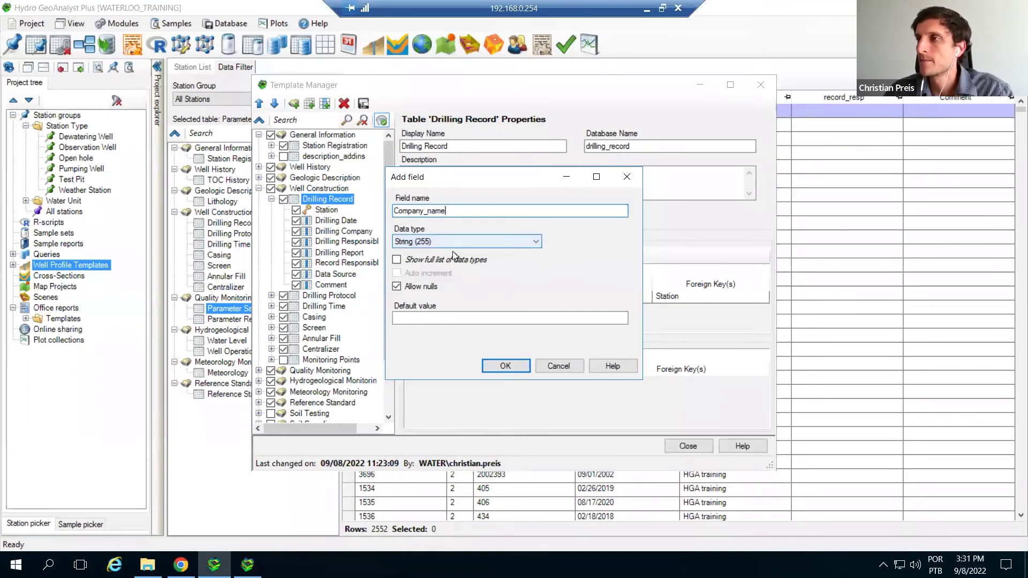
{"action": "left_click", "coordinate": [507, 369]}
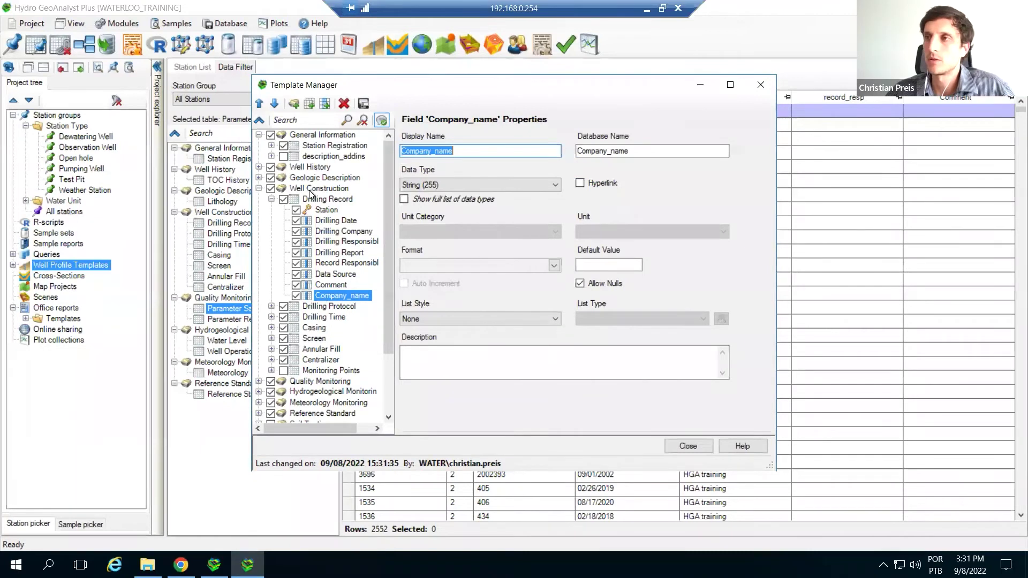
Step: Collapse the Well Construction category and add a new category named Air Emissions to the template
{"action": "left_click", "coordinate": [271, 199]}
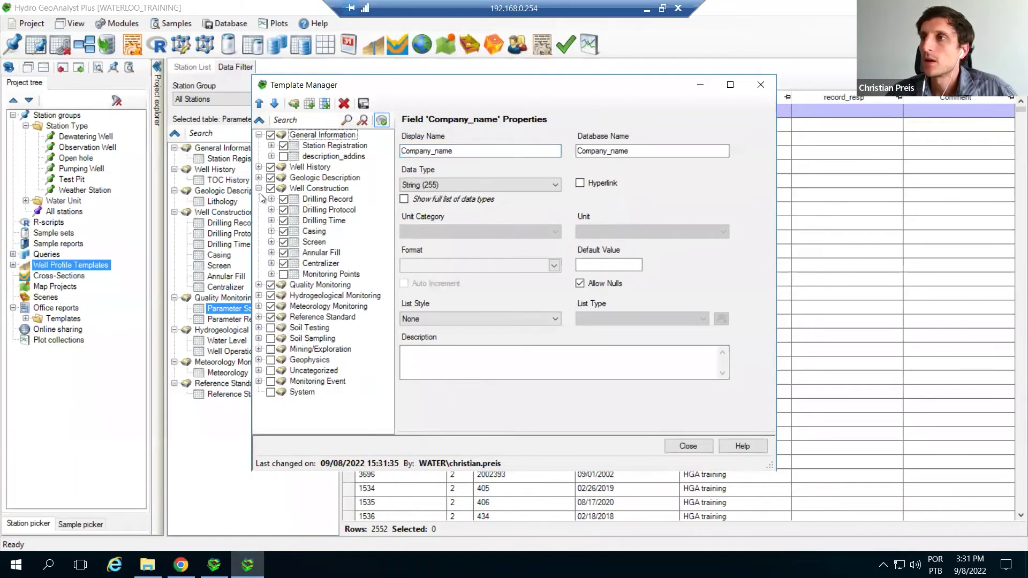
{"action": "left_click", "coordinate": [259, 189]}
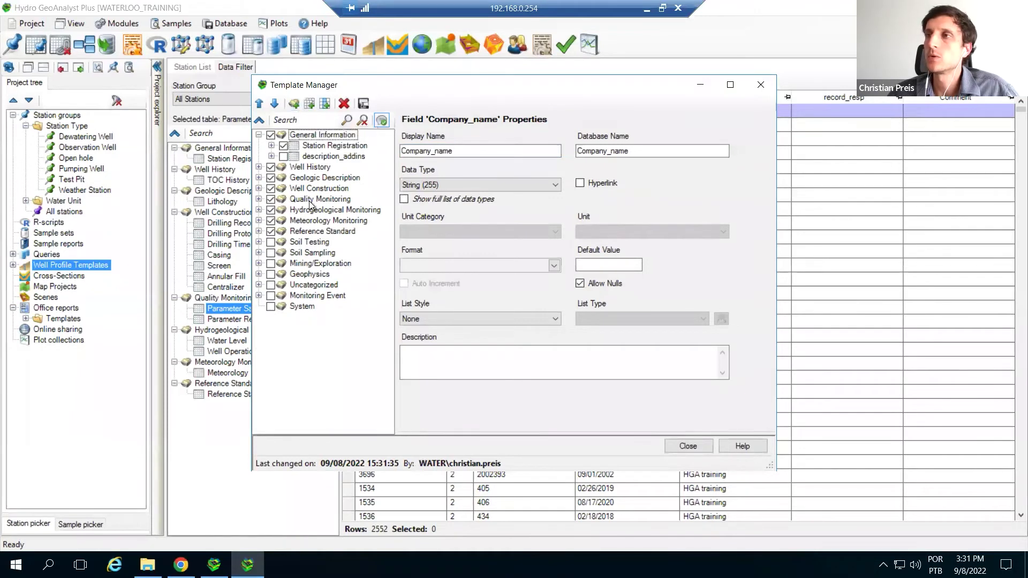
{"action": "left_click", "coordinate": [294, 104]}
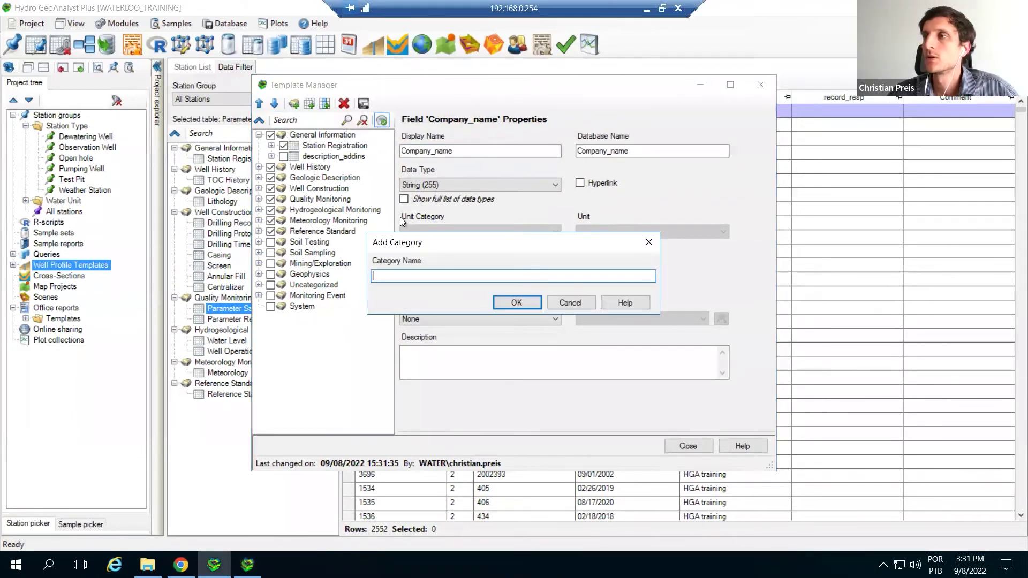
{"action": "type", "text": "Air Emissions"}
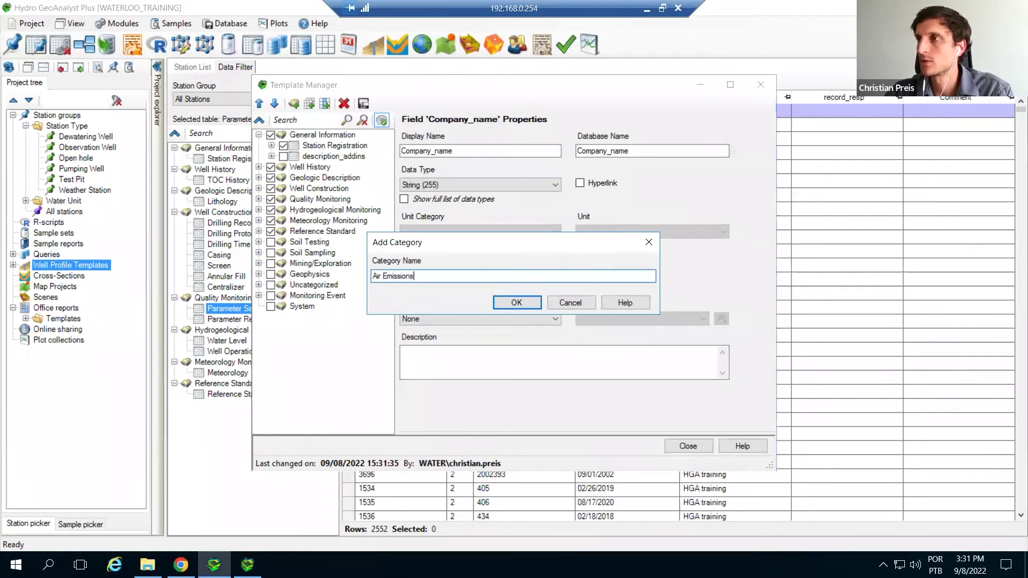
{"action": "key", "text": "Return"}
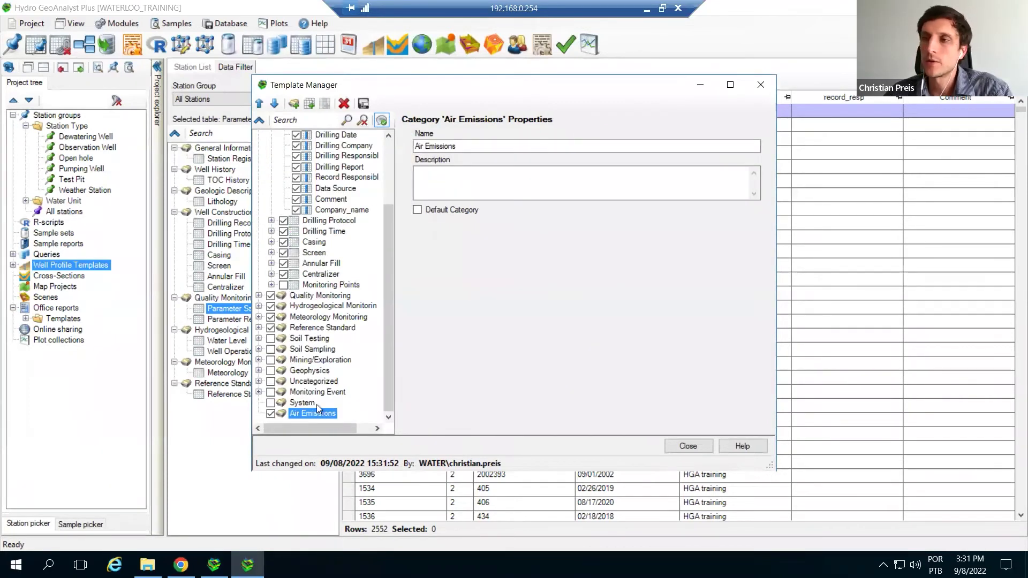
Step: Start a new table in the Air Emissions category and name it emissions_monitoring
{"action": "left_click", "coordinate": [309, 104]}
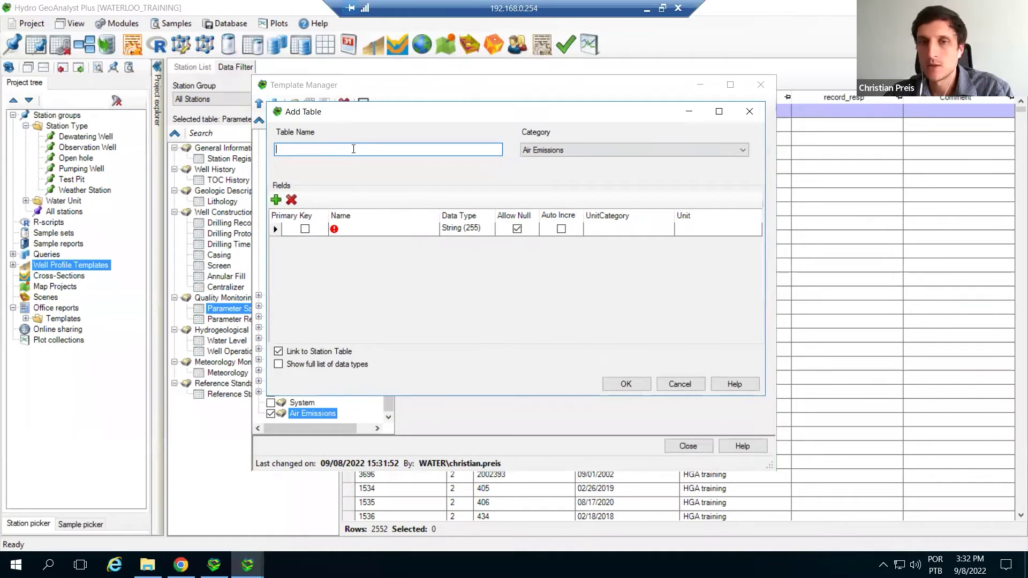
{"action": "type", "text": "em"}
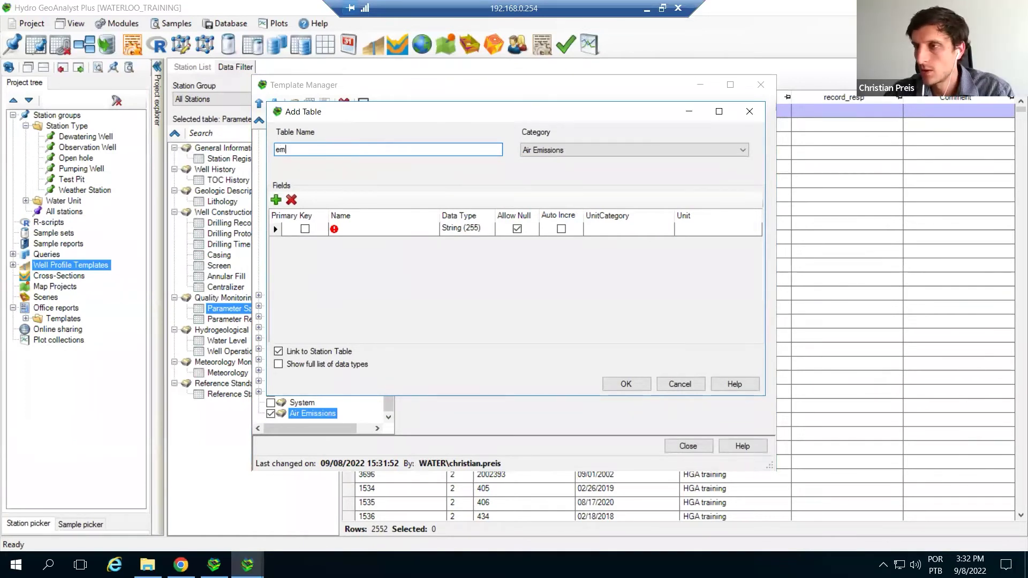
{"action": "type", "text": "issions_monitoring"}
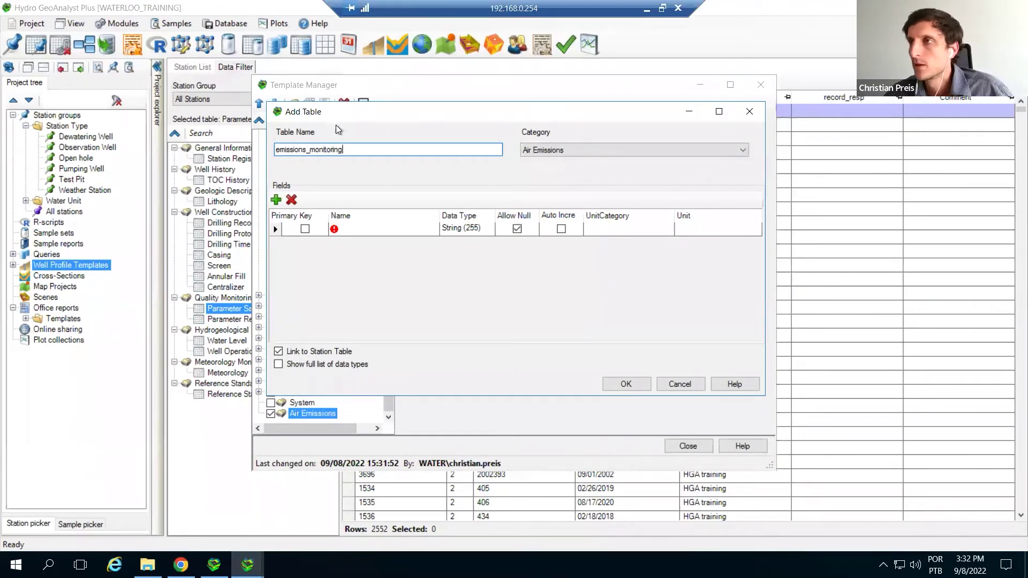
{"action": "left_click_drag", "start_coordinate": [306, 150], "coordinate": [314, 150]}
{"action": "left_click", "coordinate": [320, 150]}
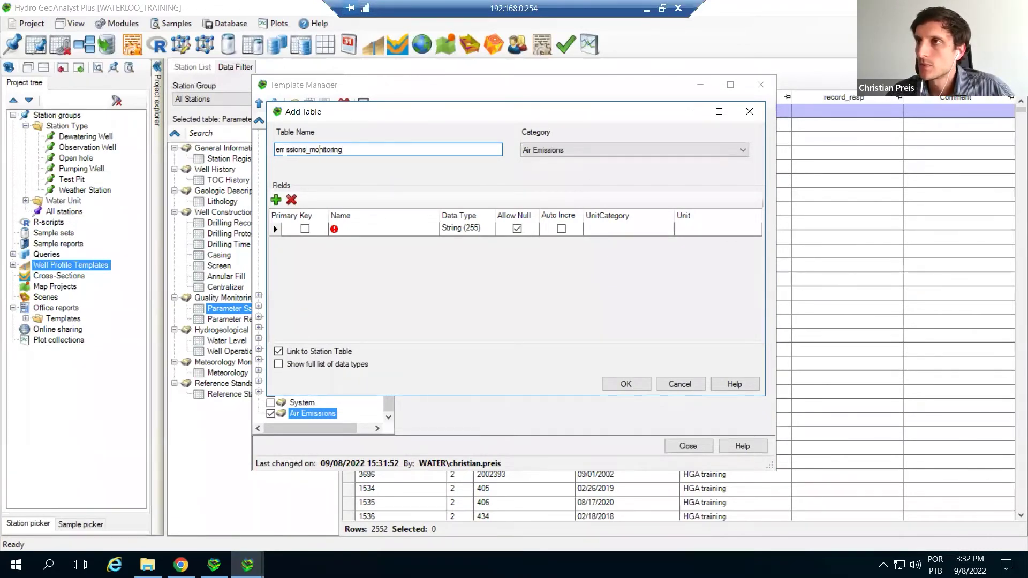
{"action": "double_click", "coordinate": [339, 150]}
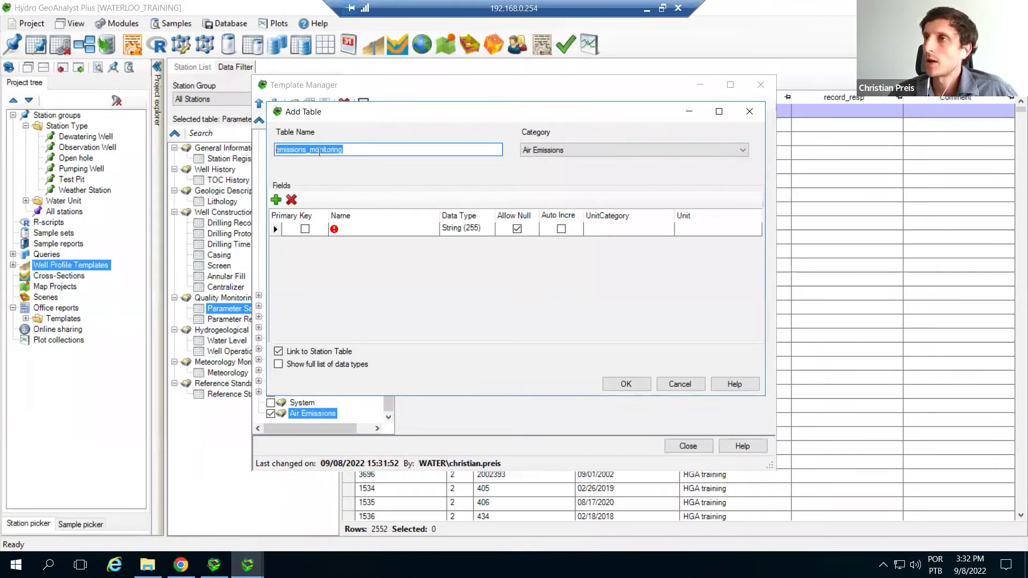
{"action": "left_click", "coordinate": [308, 152]}
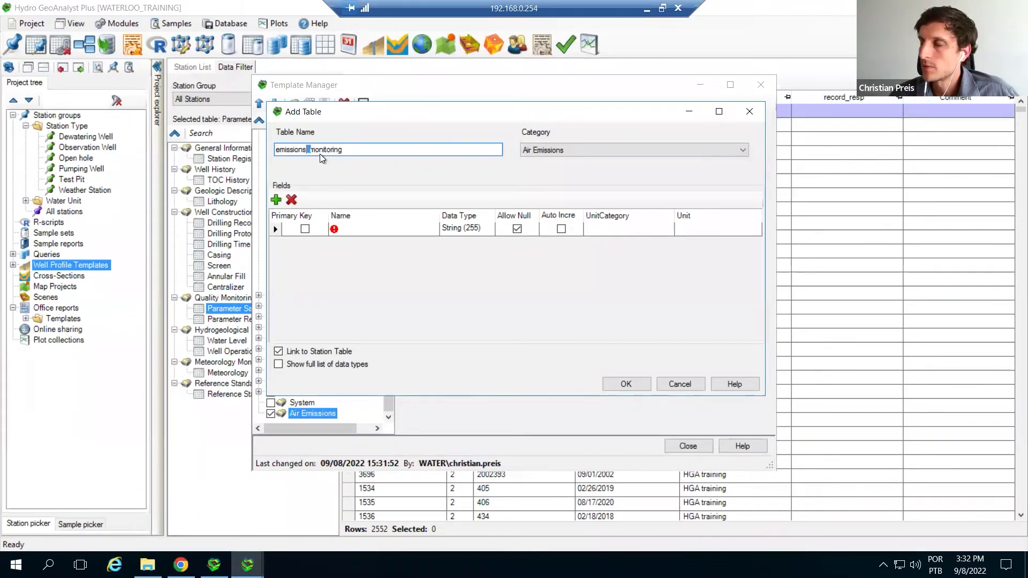
{"action": "left_click", "coordinate": [357, 150]}
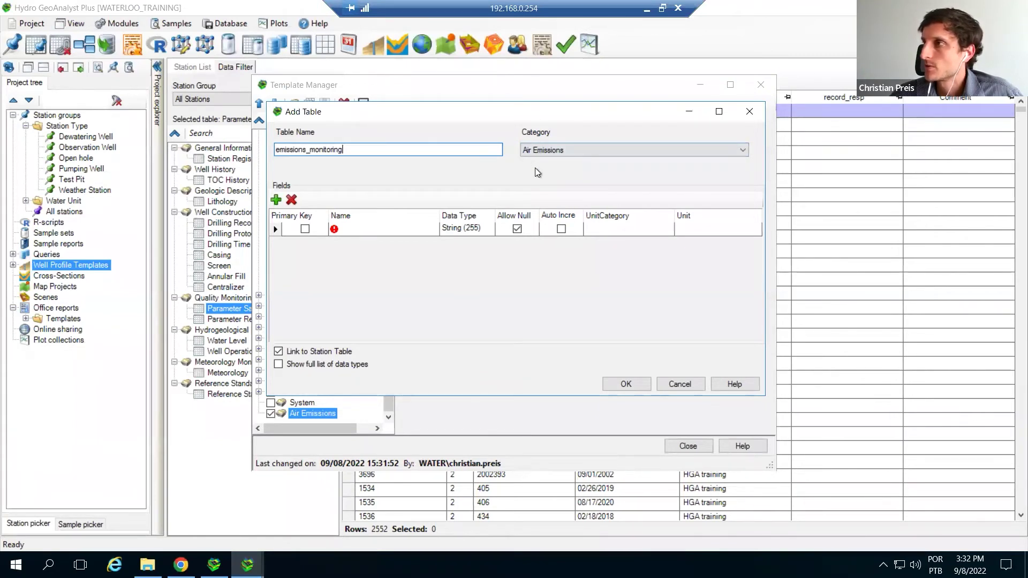
{"action": "left_click", "coordinate": [558, 154]}
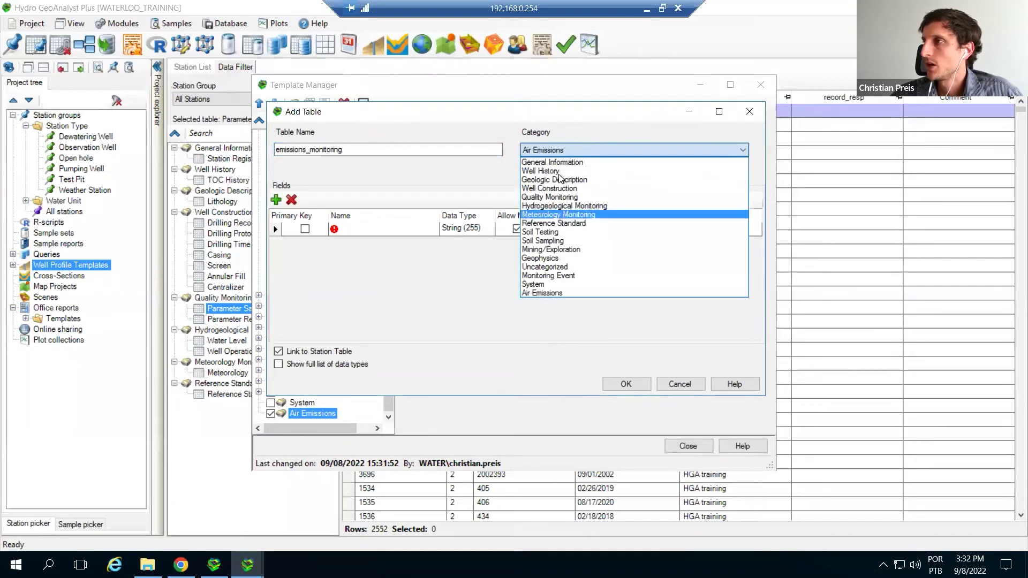
{"action": "left_click", "coordinate": [540, 149]}
{"action": "left_click", "coordinate": [382, 152]}
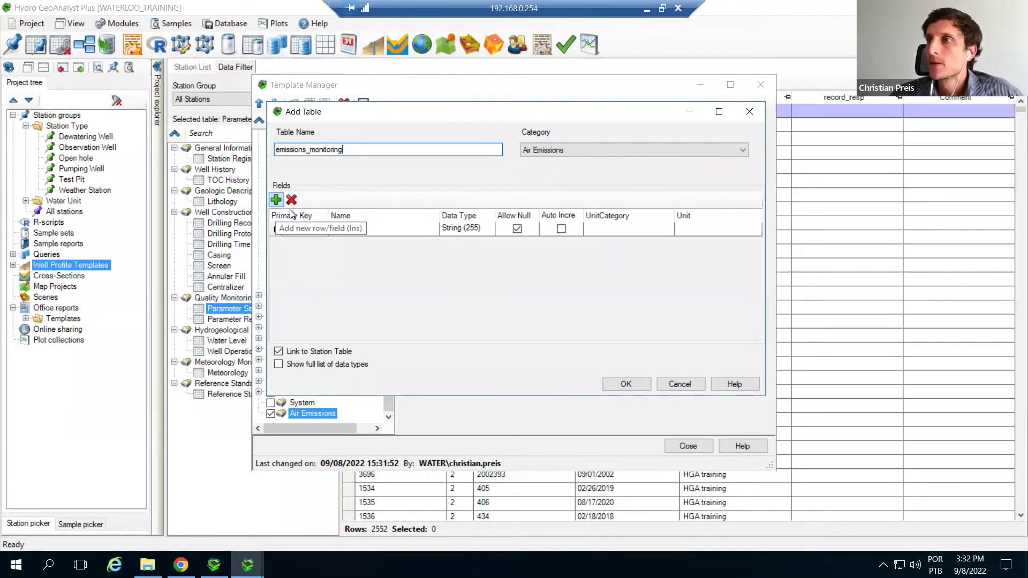
Step: Name the first field of the emissions_monitoring table date and set its data type to Date Time
{"action": "left_click", "coordinate": [351, 231]}
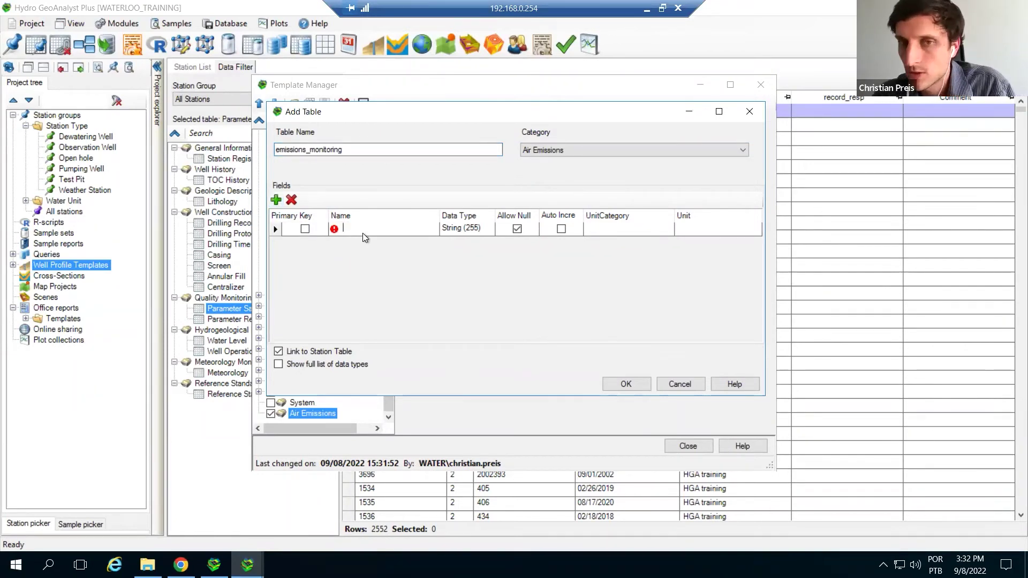
{"action": "type", "text": "date"}
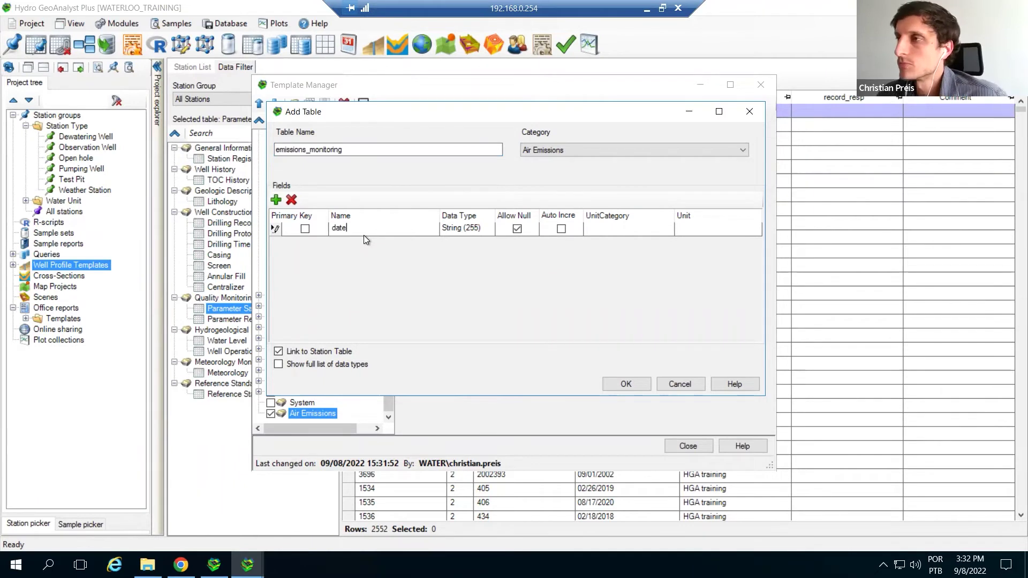
{"action": "left_click", "coordinate": [488, 229]}
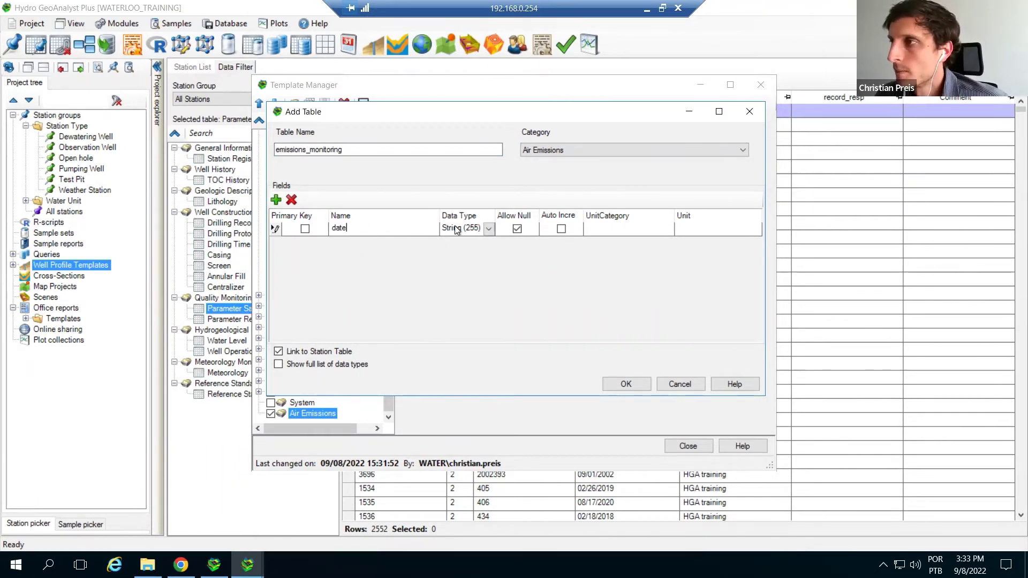
{"action": "left_click", "coordinate": [489, 229]}
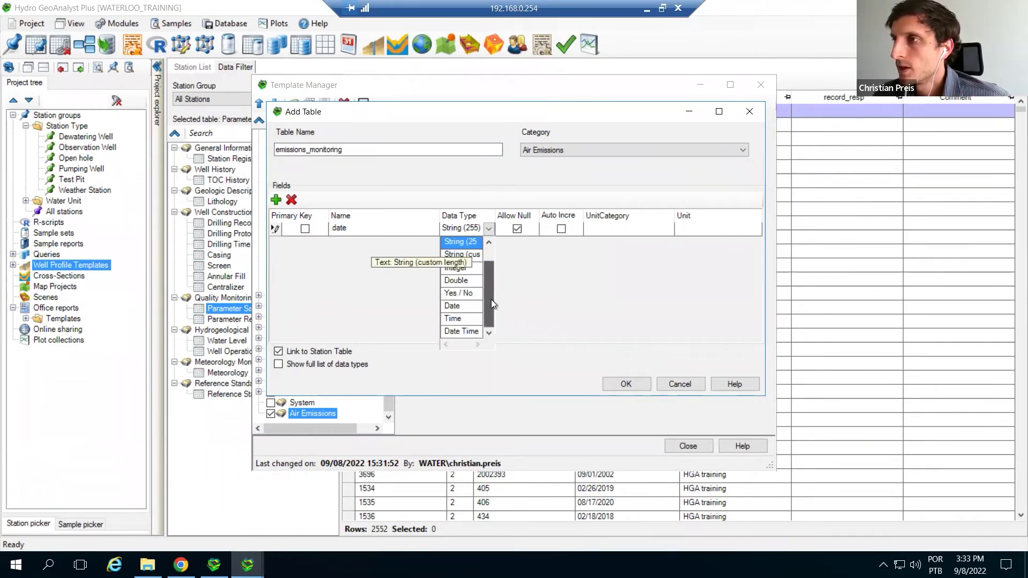
{"action": "scroll", "coordinate": [491, 300], "scroll_direction": "down", "scroll_amount": 1}
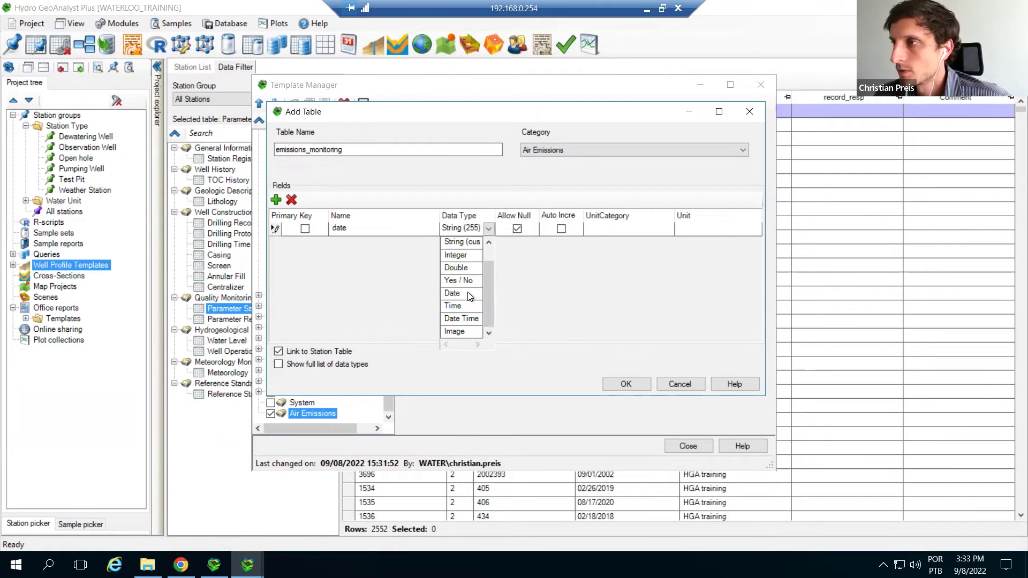
{"action": "left_click", "coordinate": [488, 242]}
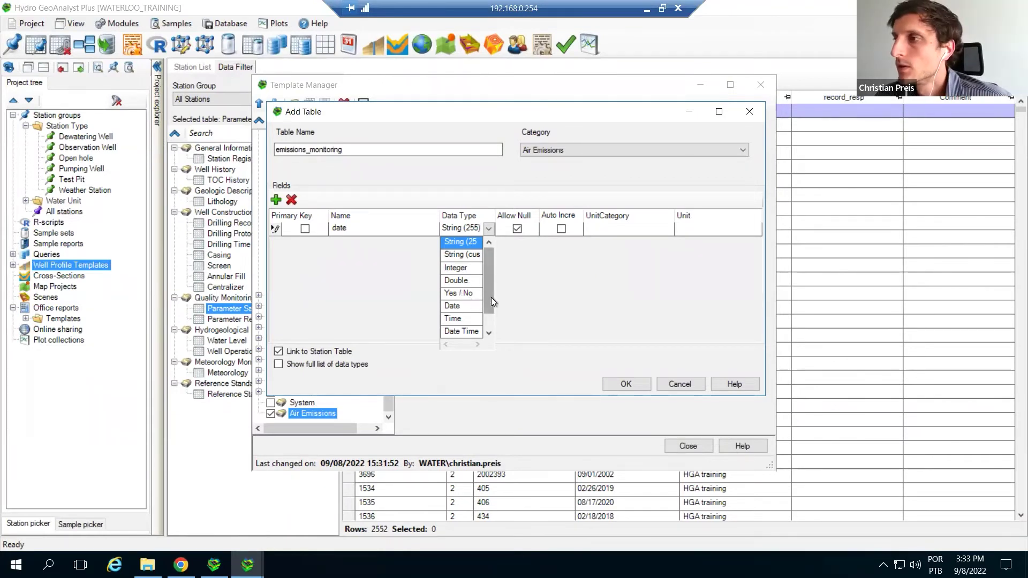
{"action": "left_click_drag", "start_coordinate": [491, 297], "coordinate": [479, 313]}
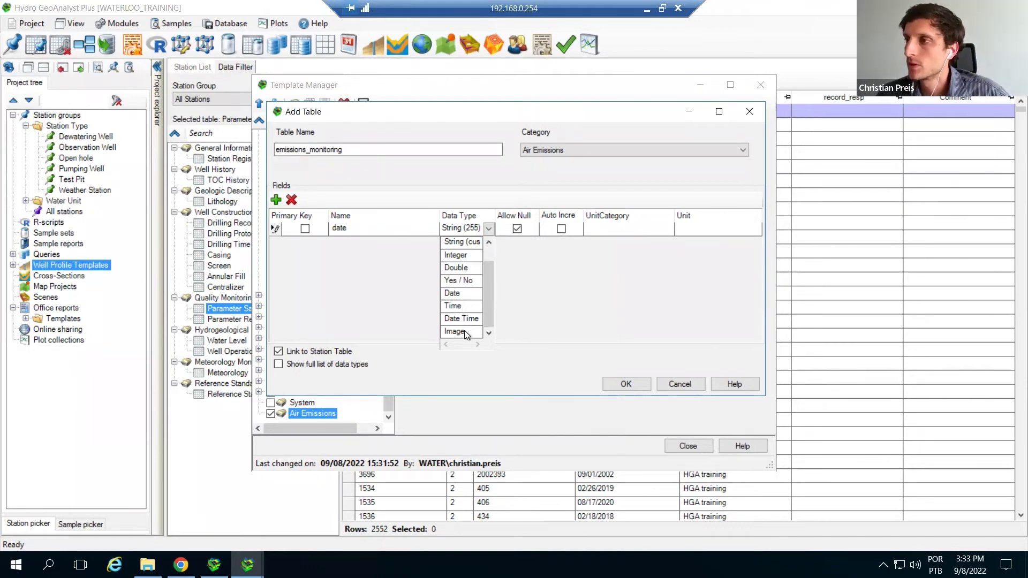
{"action": "left_click", "coordinate": [461, 319]}
Step: Make the date field a primary key of the table
{"action": "left_click", "coordinate": [401, 233]}
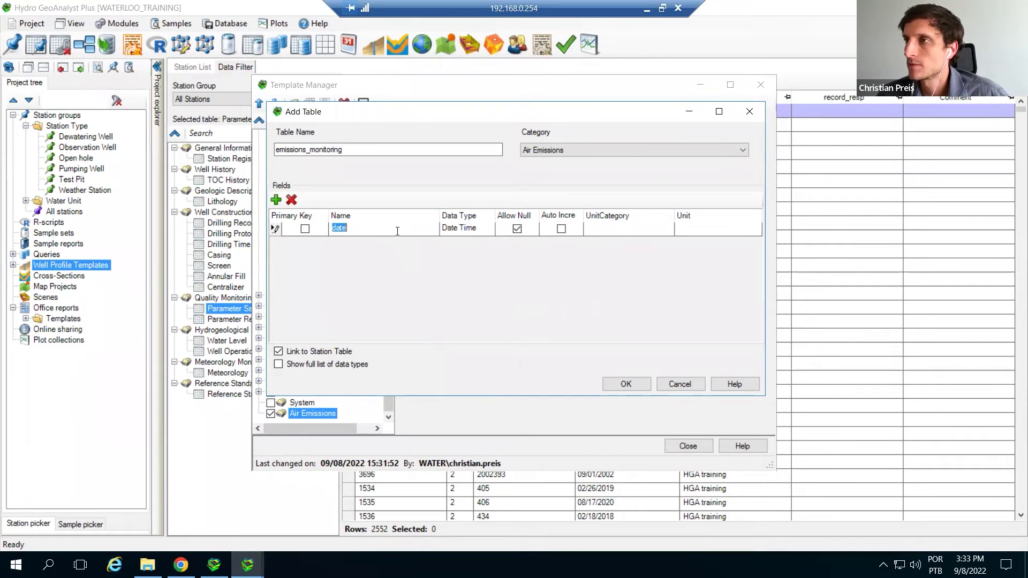
{"action": "left_click", "coordinate": [398, 232]}
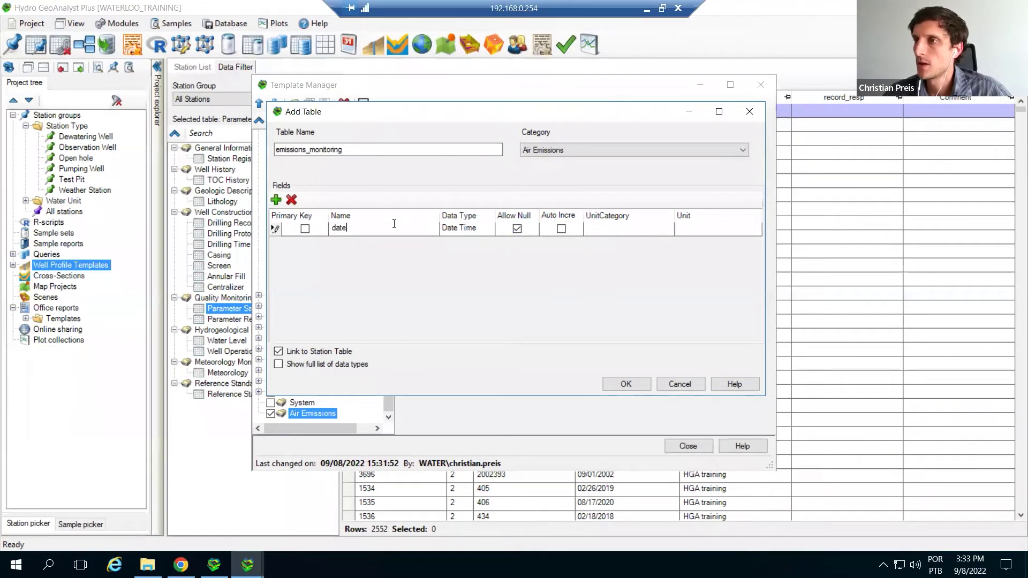
{"action": "left_click", "coordinate": [306, 230]}
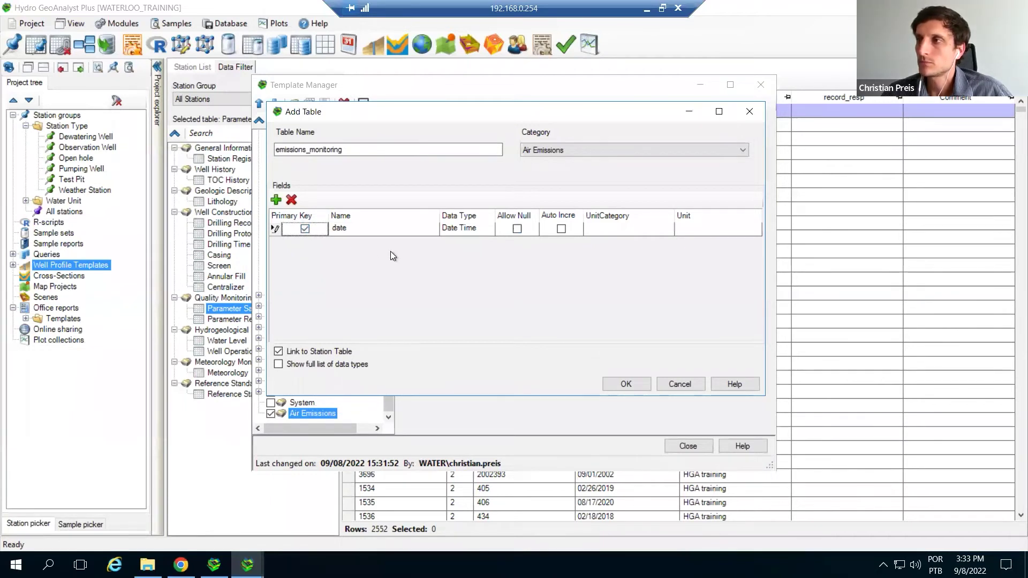
{"action": "left_click", "coordinate": [402, 234]}
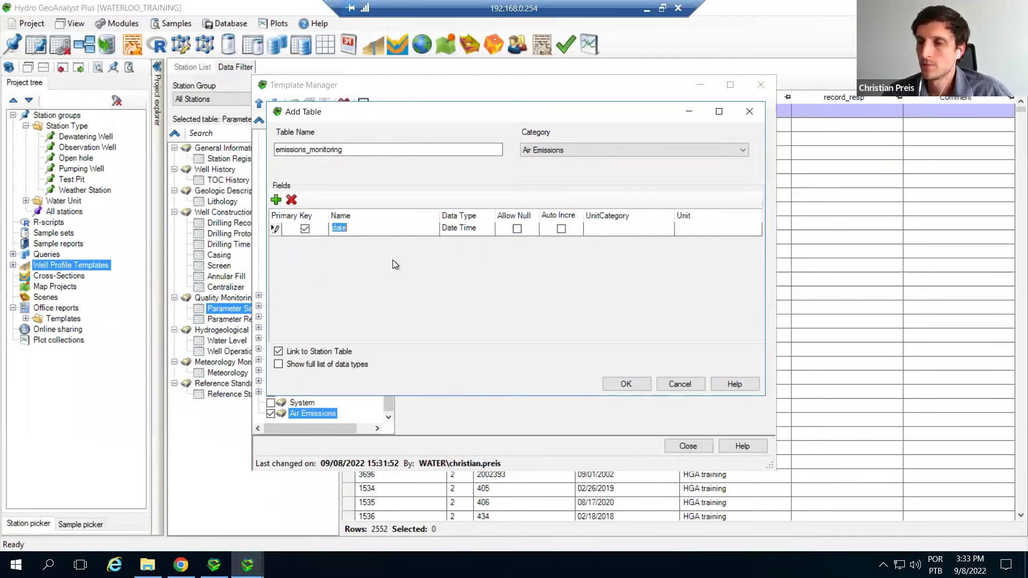
{"action": "key", "text": "End"}
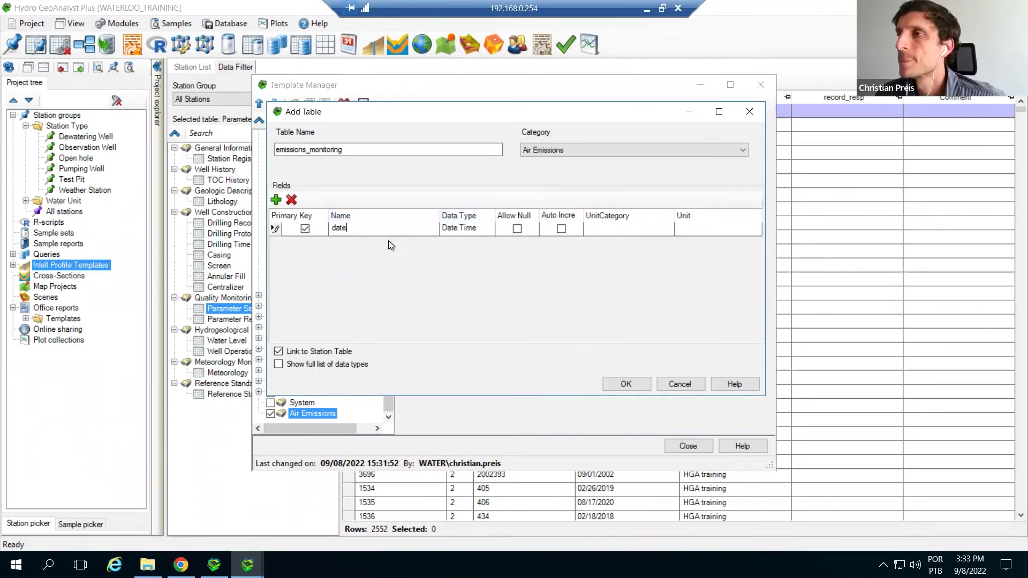
Step: Add a second field named parameter, disallow null values for it and make it a primary key
{"action": "left_click", "coordinate": [276, 200]}
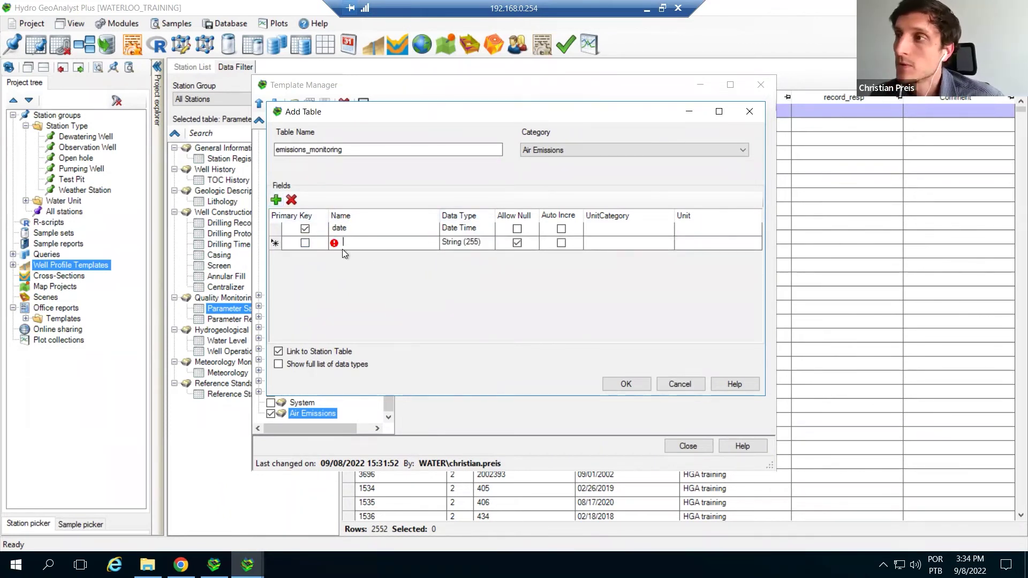
{"action": "type", "text": "parameter"}
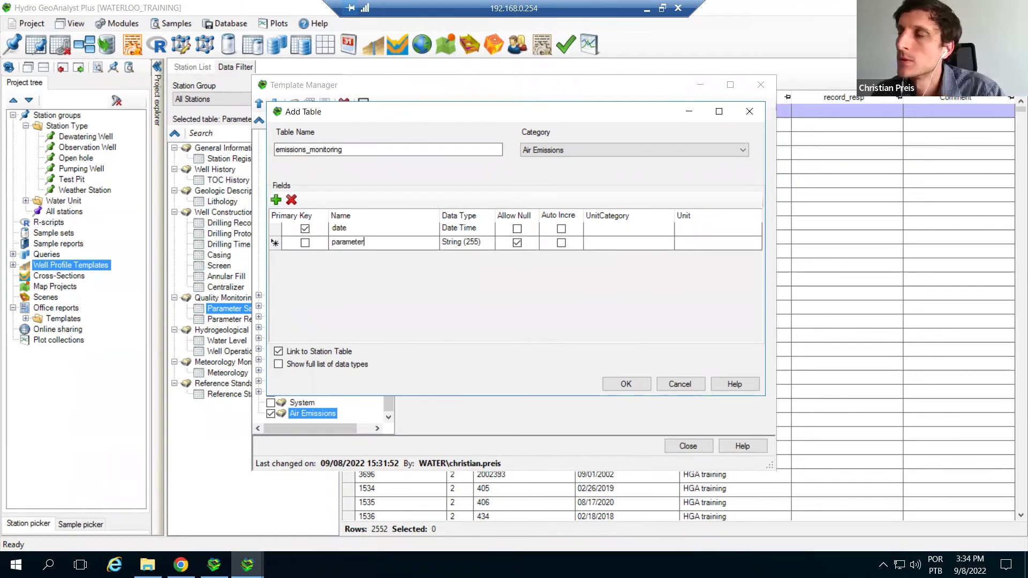
{"action": "left_click", "coordinate": [517, 243]}
{"action": "left_click", "coordinate": [305, 242]}
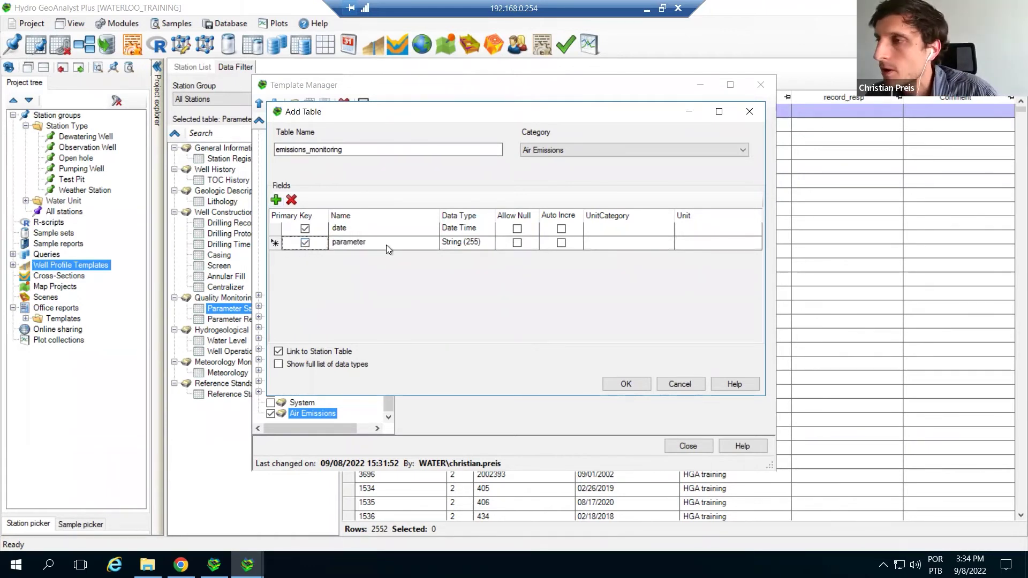
Step: Widen the Data Type column and set the parameter field to a custom-length string with size 15
{"action": "left_click", "coordinate": [488, 245]}
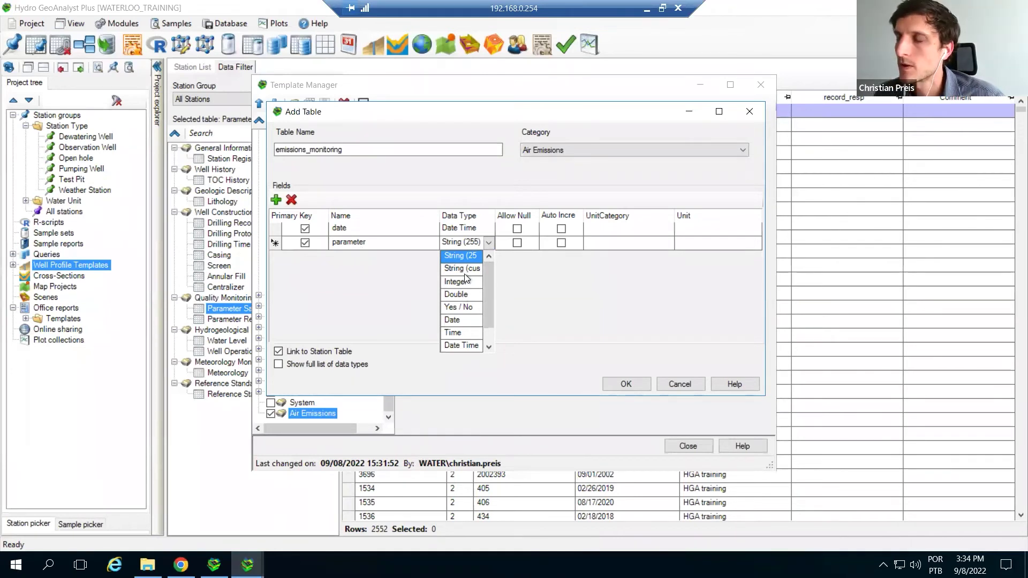
{"action": "scroll", "coordinate": [484, 294], "scroll_direction": "down", "scroll_amount": 1}
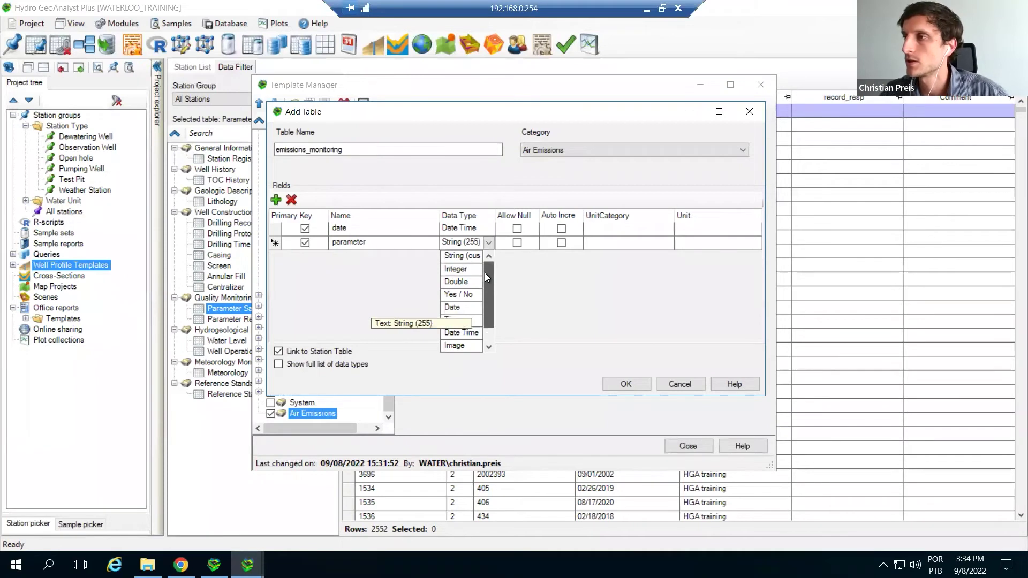
{"action": "scroll", "coordinate": [484, 272], "scroll_direction": "up", "scroll_amount": 1}
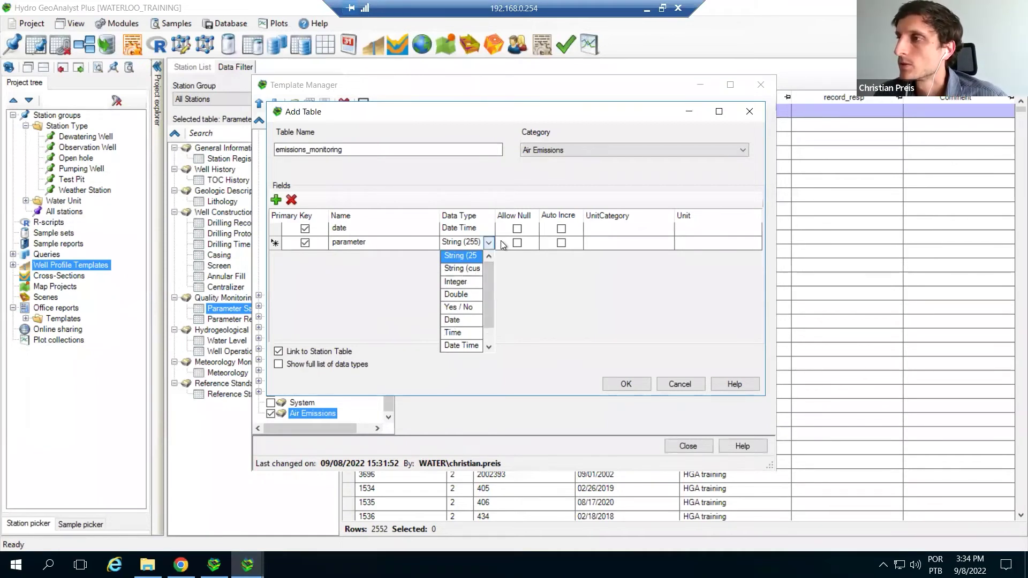
{"action": "left_click", "coordinate": [515, 299]}
{"action": "left_click_drag", "start_coordinate": [496, 216], "coordinate": [507, 216]}
{"action": "left_click", "coordinate": [490, 242]}
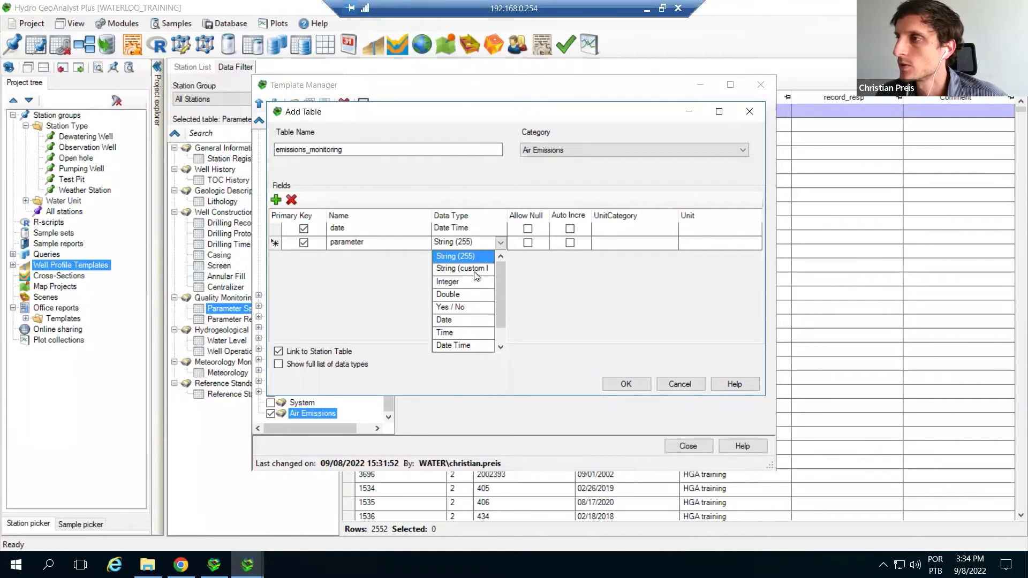
{"action": "left_click", "coordinate": [453, 268]}
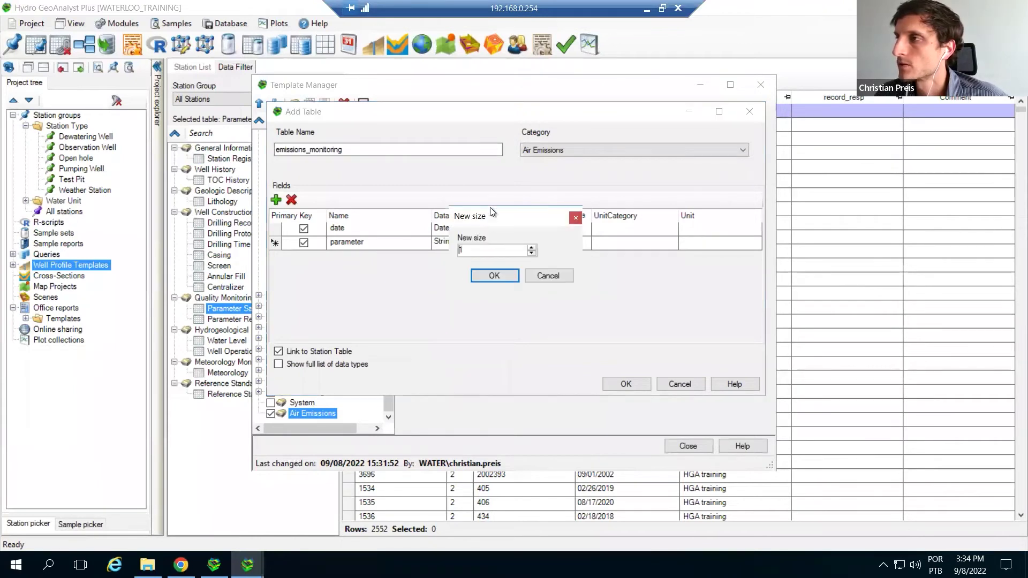
{"action": "left_click_drag", "start_coordinate": [493, 220], "coordinate": [520, 213]}
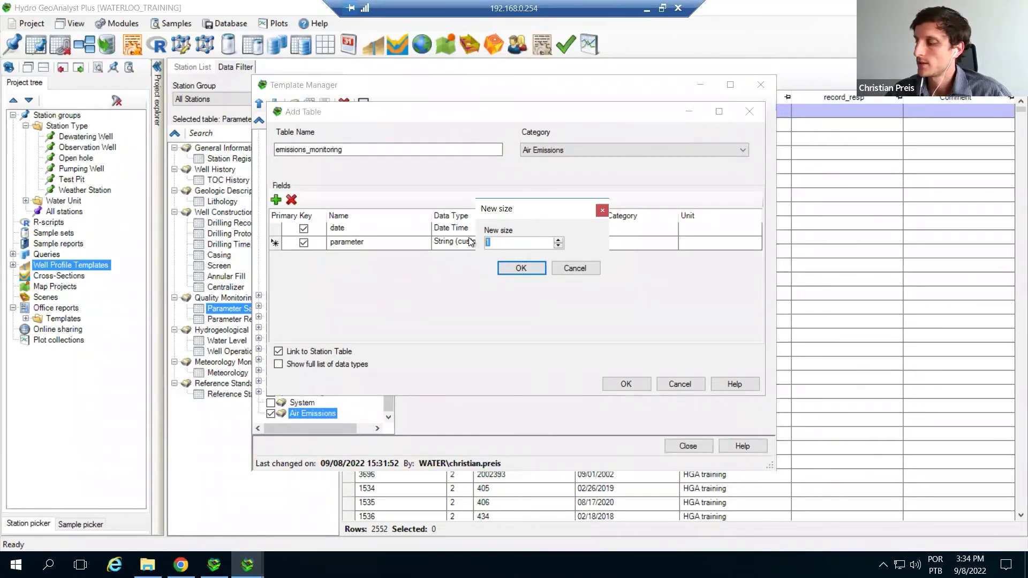
{"action": "type", "text": "5"}
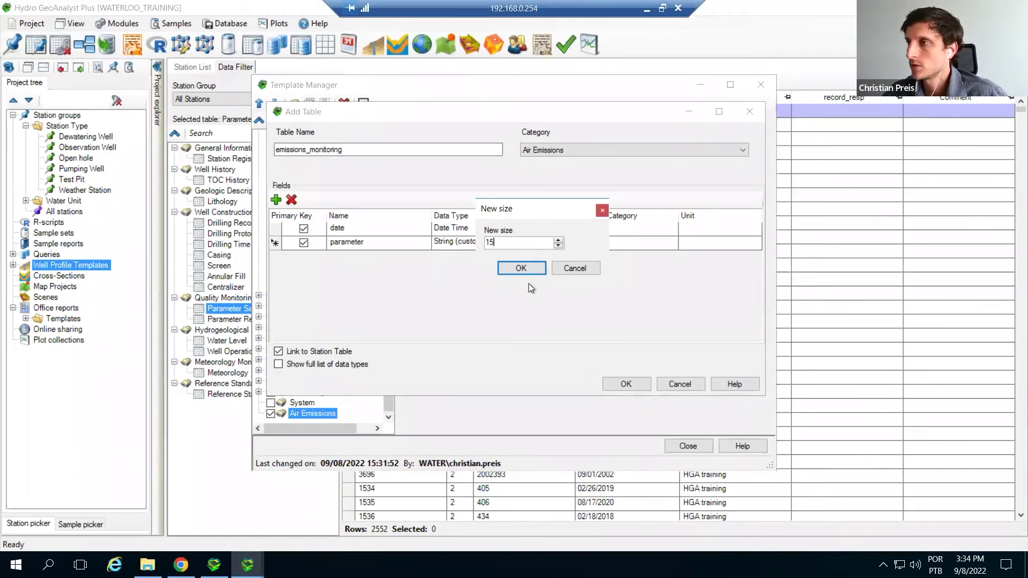
{"action": "left_click", "coordinate": [531, 269]}
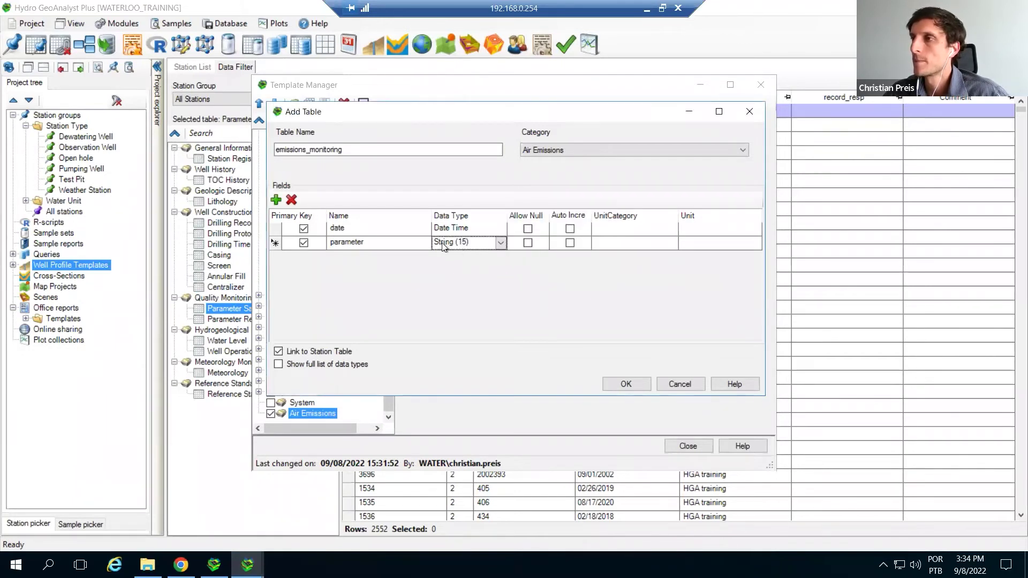
Step: Add a field named value with data type Double and disallow null values for it
{"action": "left_click", "coordinate": [282, 200]}
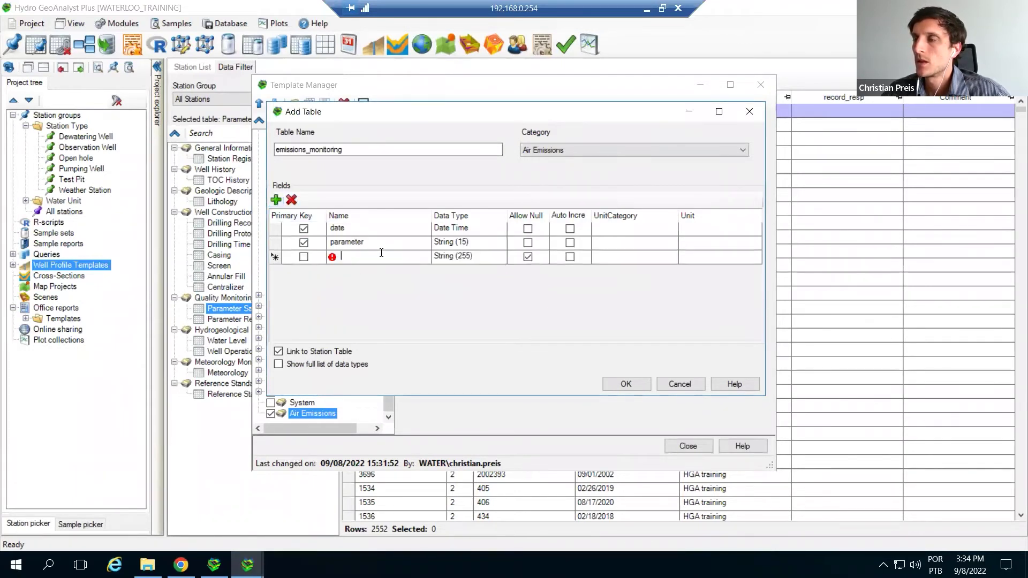
{"action": "type", "text": "value"}
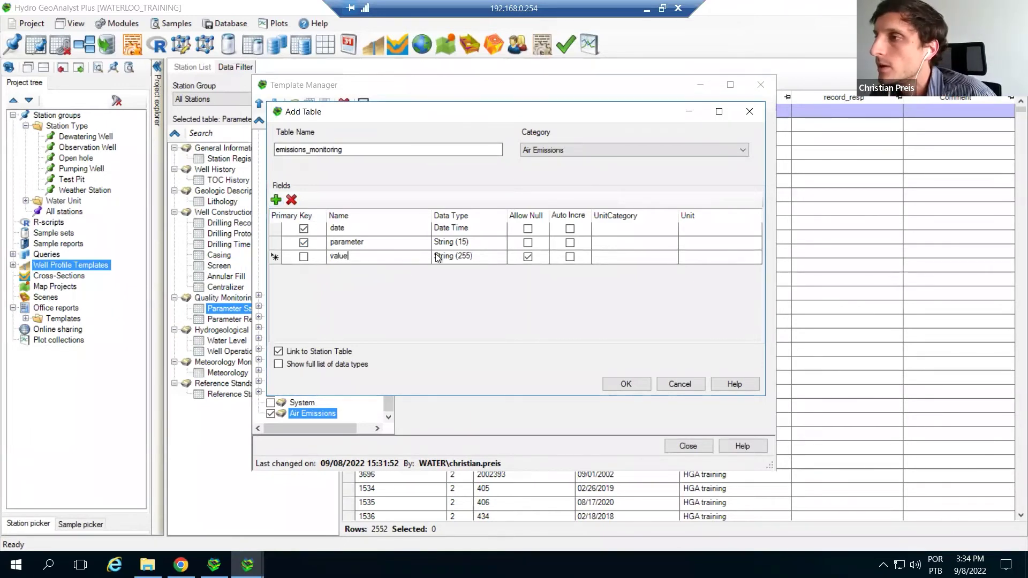
{"action": "left_click", "coordinate": [503, 257]}
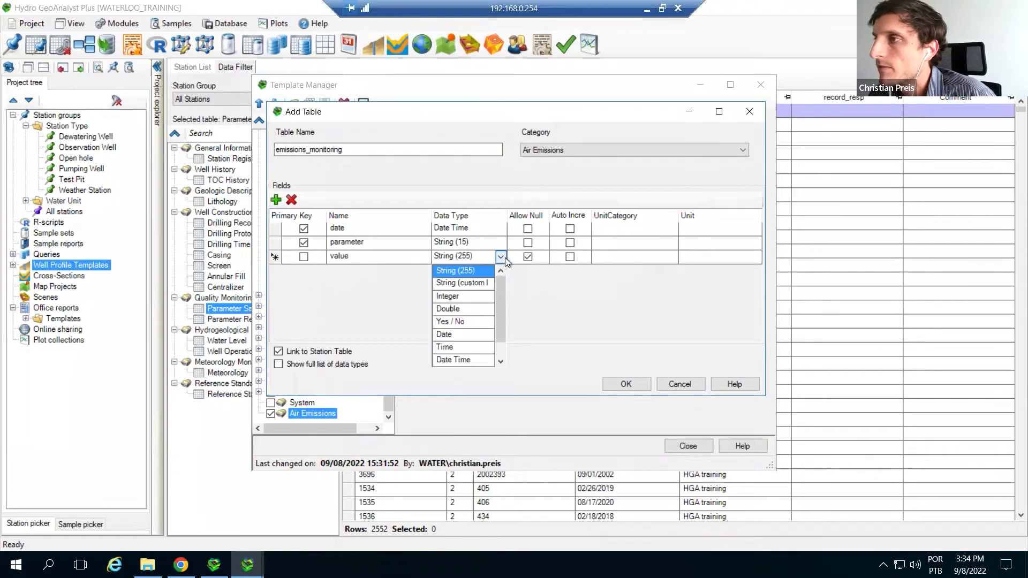
{"action": "left_click", "coordinate": [457, 311]}
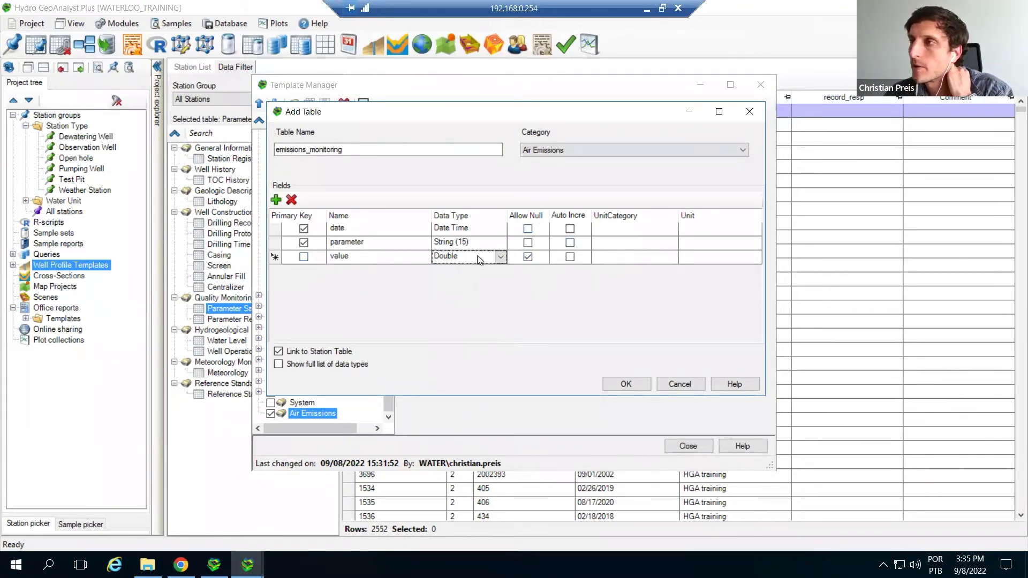
{"action": "left_click", "coordinate": [528, 259]}
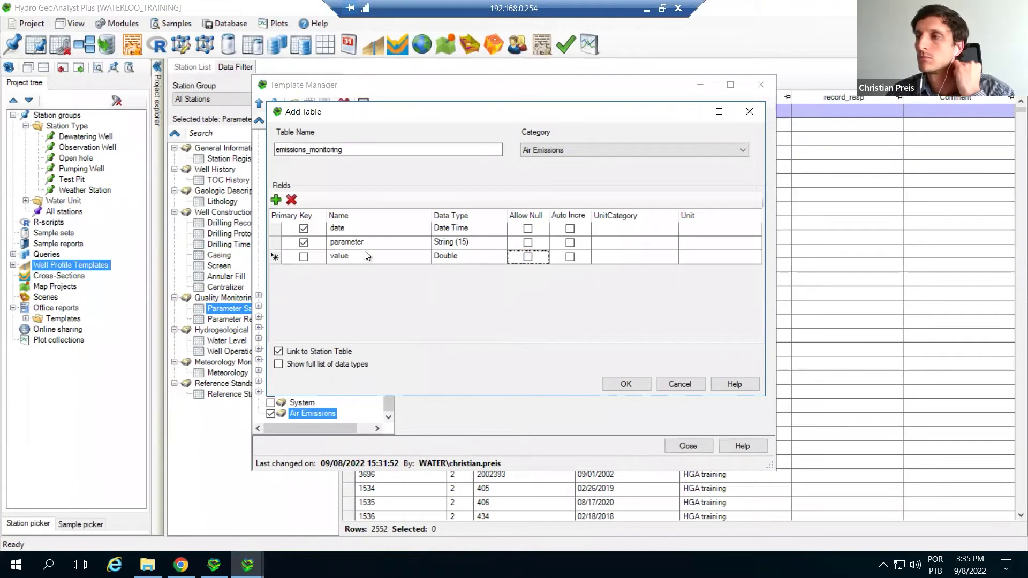
Step: Add a field named unit as a custom-length string of size 10 and disallow null values for it
{"action": "left_click", "coordinate": [276, 200]}
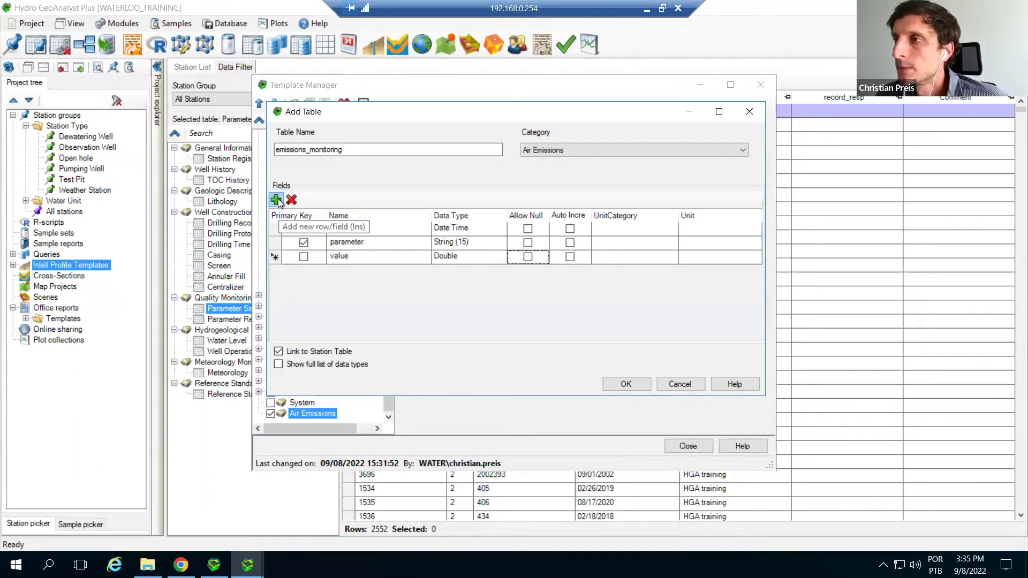
{"action": "type", "text": "unit"}
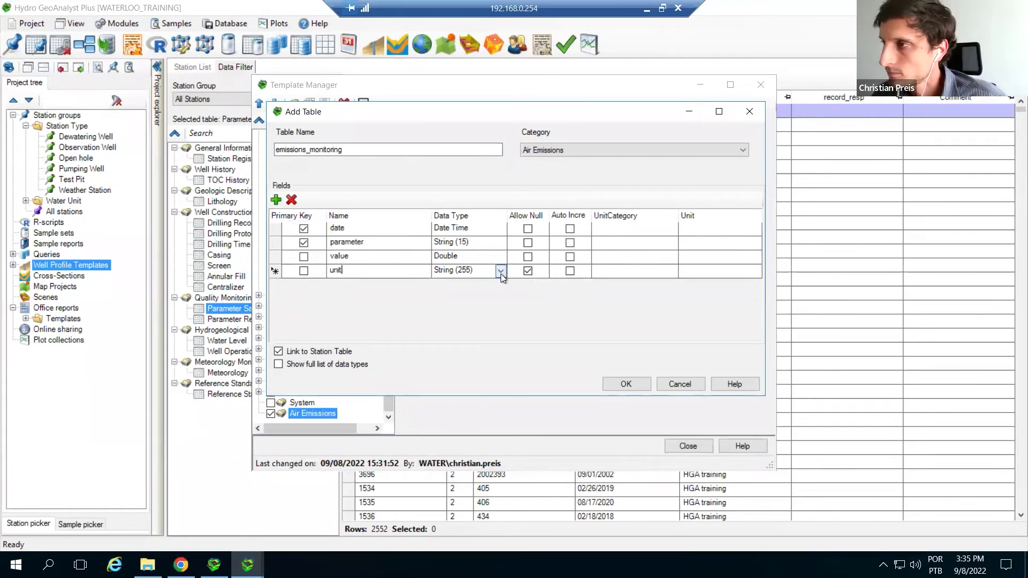
{"action": "left_click", "coordinate": [501, 272]}
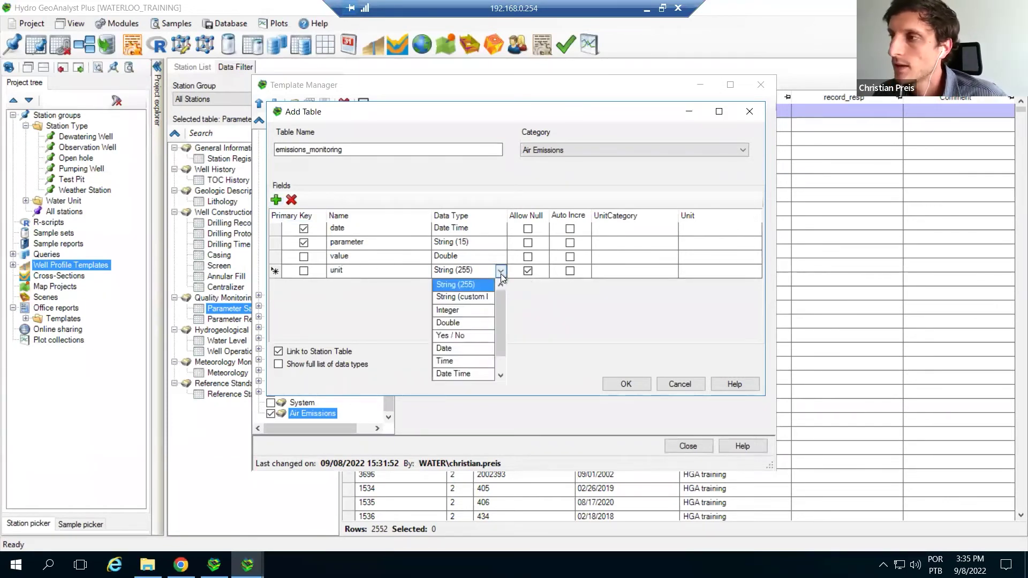
{"action": "left_click", "coordinate": [477, 297]}
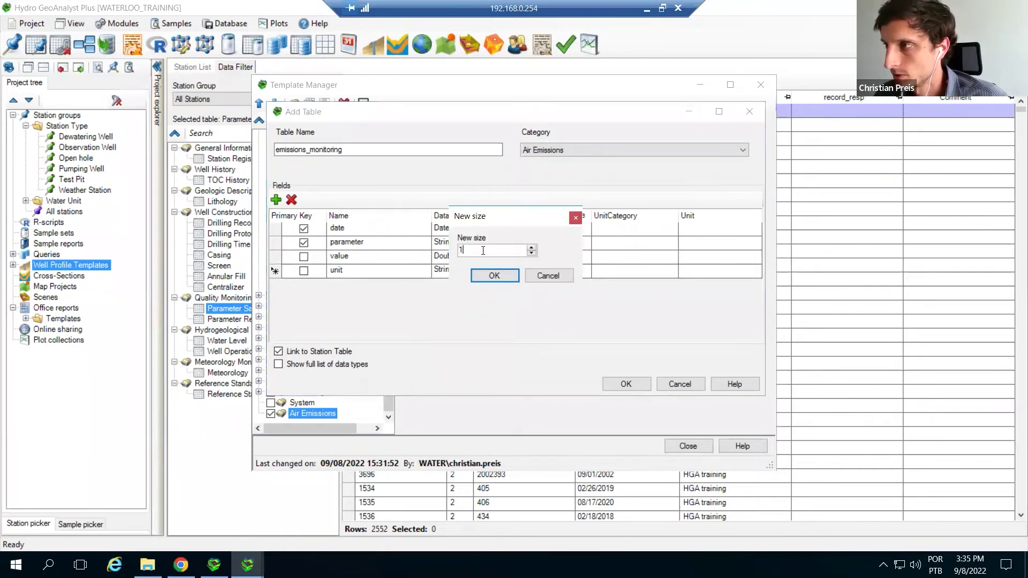
{"action": "type", "text": "0"}
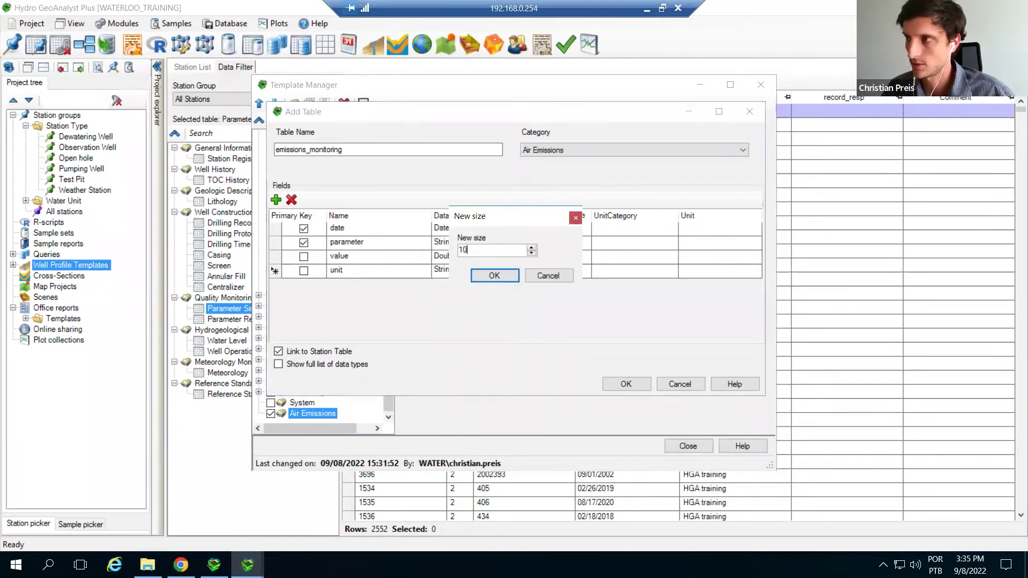
{"action": "left_click", "coordinate": [492, 277]}
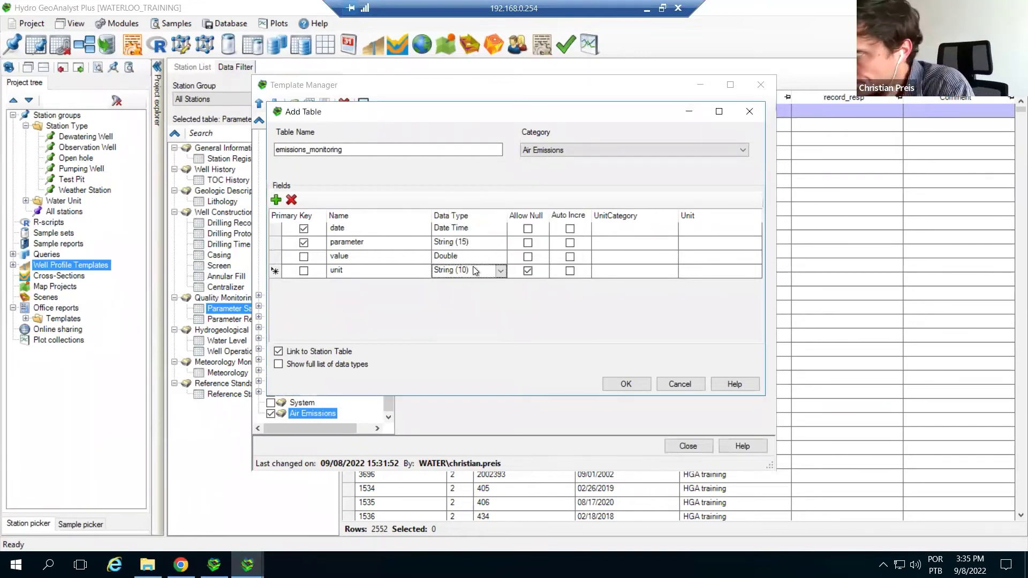
{"action": "left_click", "coordinate": [528, 272]}
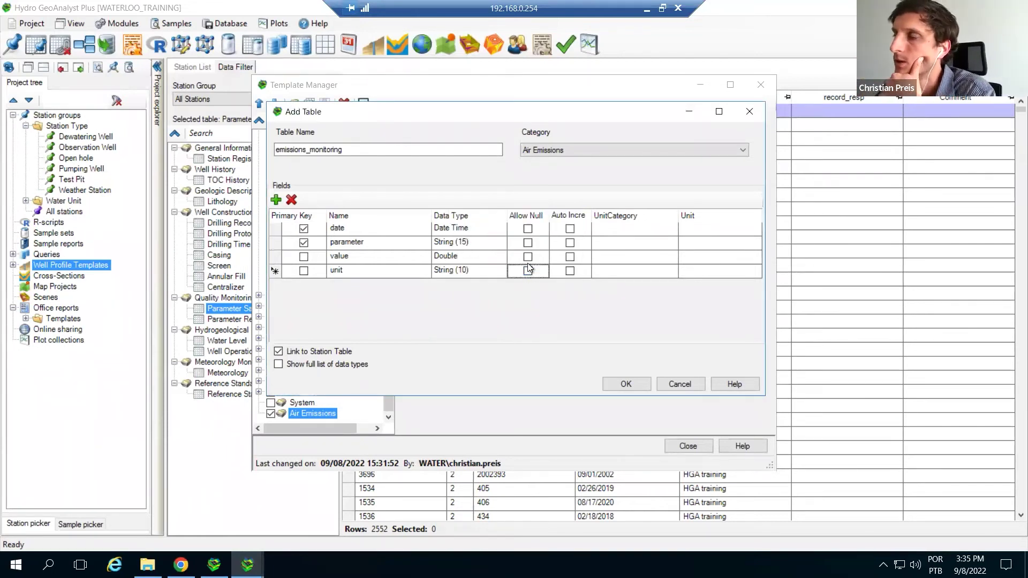
Step: Add a field named comment with data type String (255), allowing null values, and create the emissions_monitoring table
{"action": "left_click", "coordinate": [275, 200]}
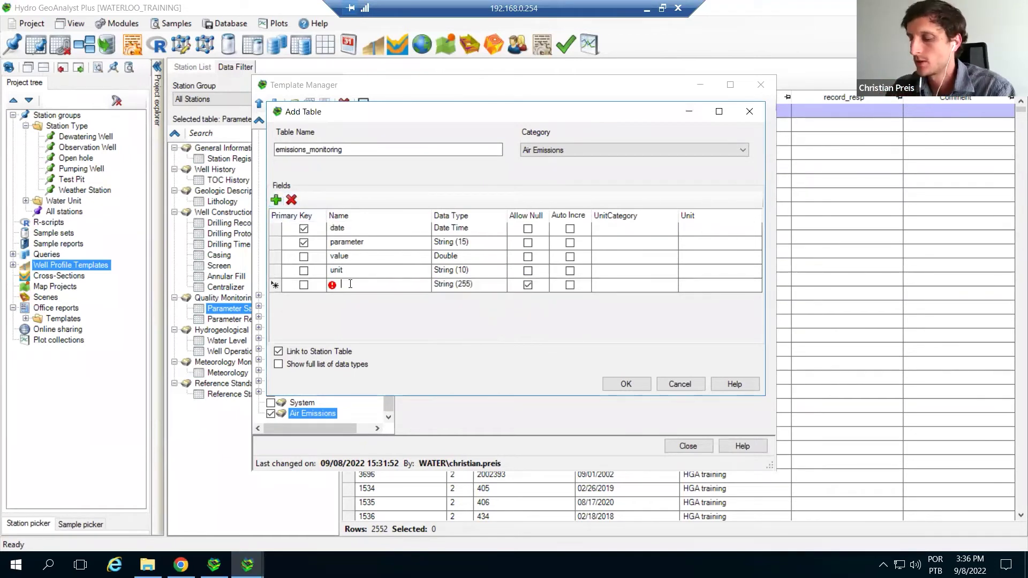
{"action": "type", "text": "comment"}
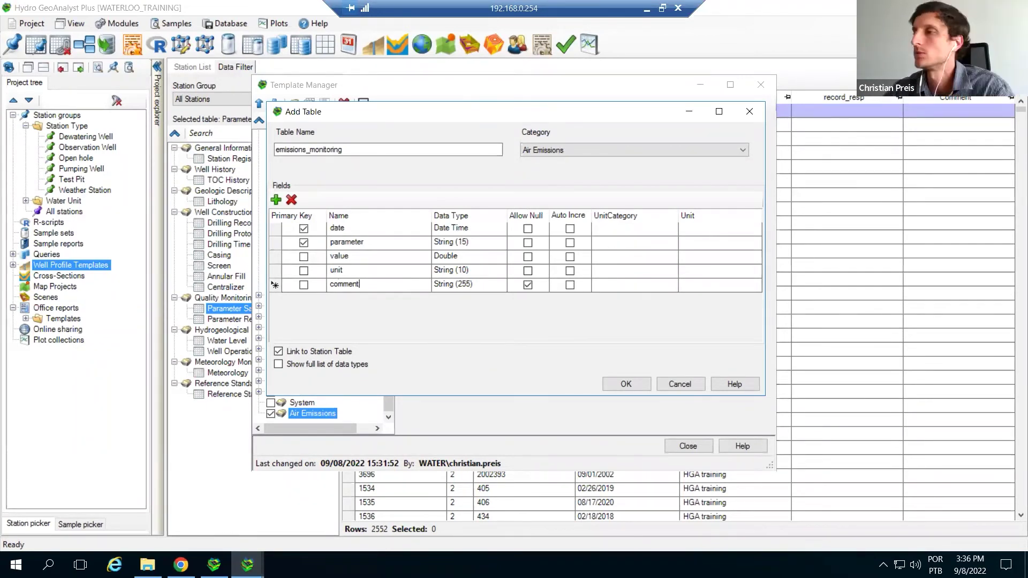
{"action": "double_click", "coordinate": [359, 289]}
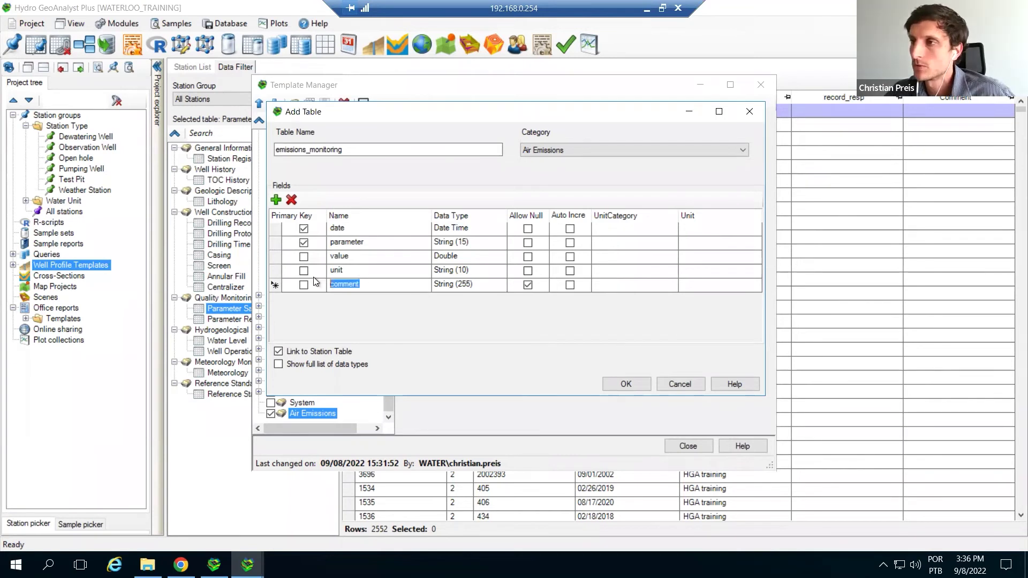
{"action": "left_click", "coordinate": [365, 288]}
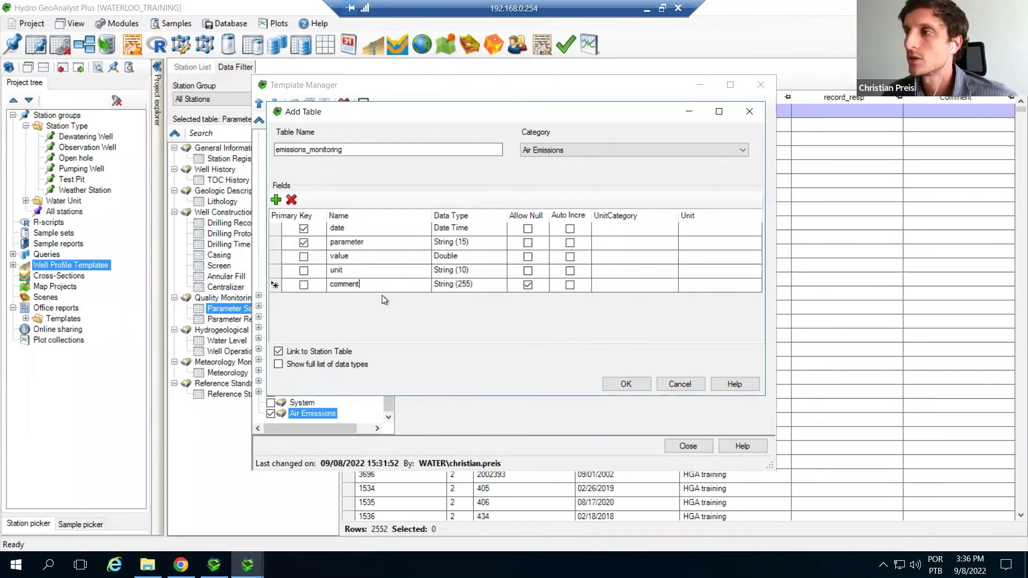
{"action": "left_click", "coordinate": [527, 285]}
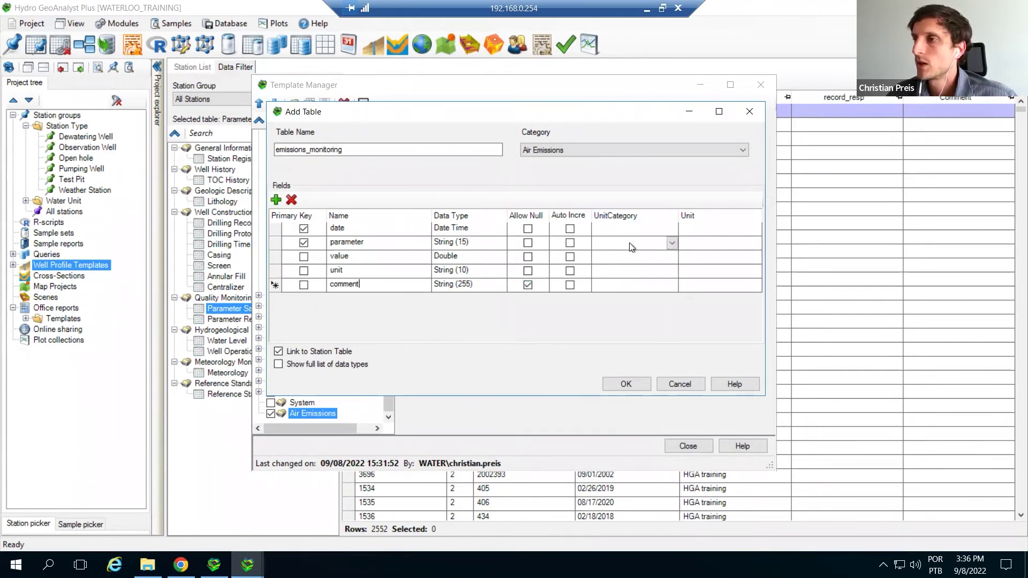
{"action": "left_click", "coordinate": [632, 386]}
{"action": "left_click", "coordinate": [632, 386]}
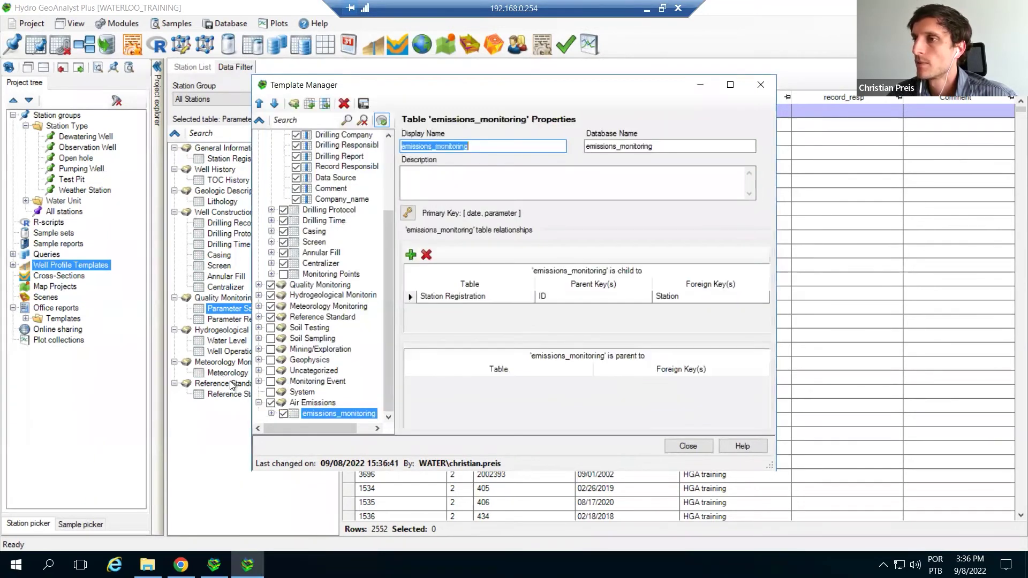
Step: Expand the emissions_monitoring table's fields and set the table's display name to Emissions Monitoring
{"action": "left_click", "coordinate": [272, 413]}
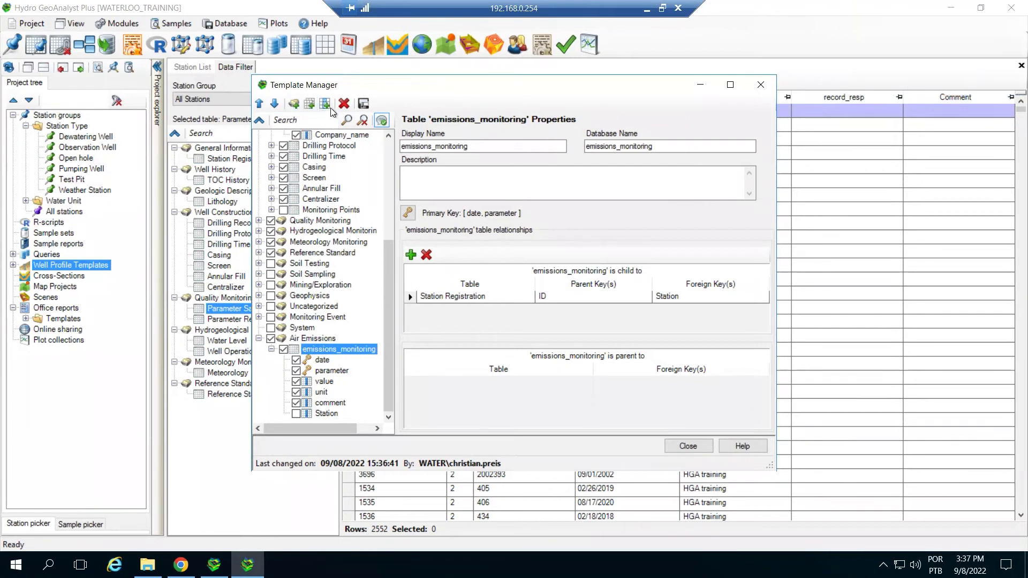
{"action": "left_click", "coordinate": [297, 392]}
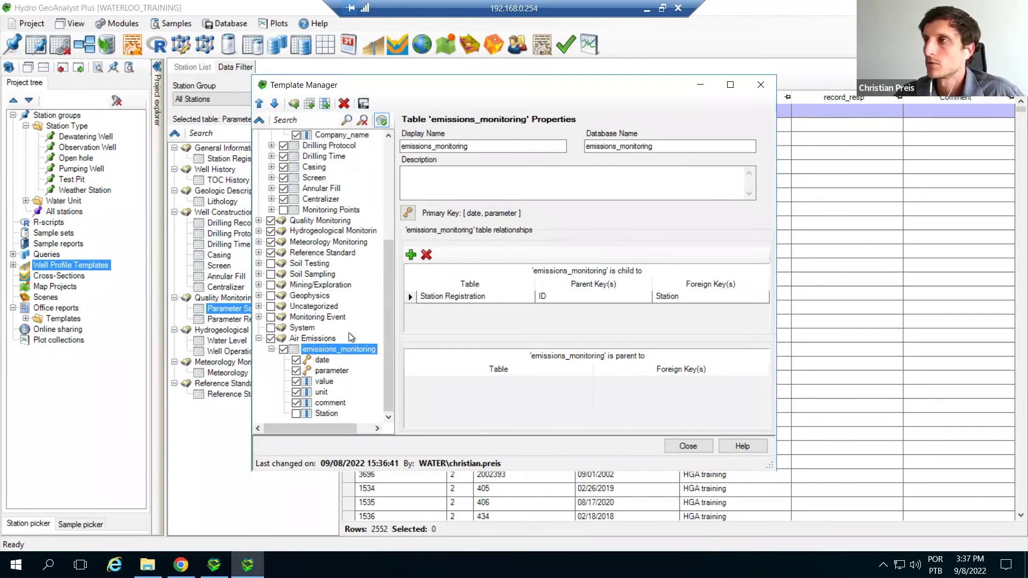
{"action": "left_click_drag", "start_coordinate": [509, 145], "coordinate": [402, 149]}
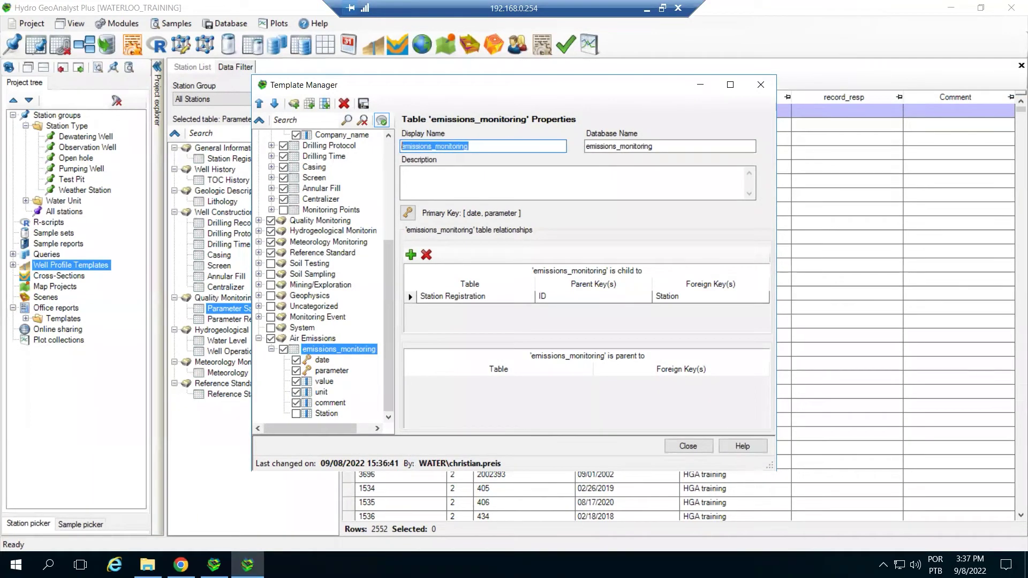
{"action": "left_click", "coordinate": [668, 144]}
{"action": "left_click_drag", "start_coordinate": [668, 144], "coordinate": [614, 151]}
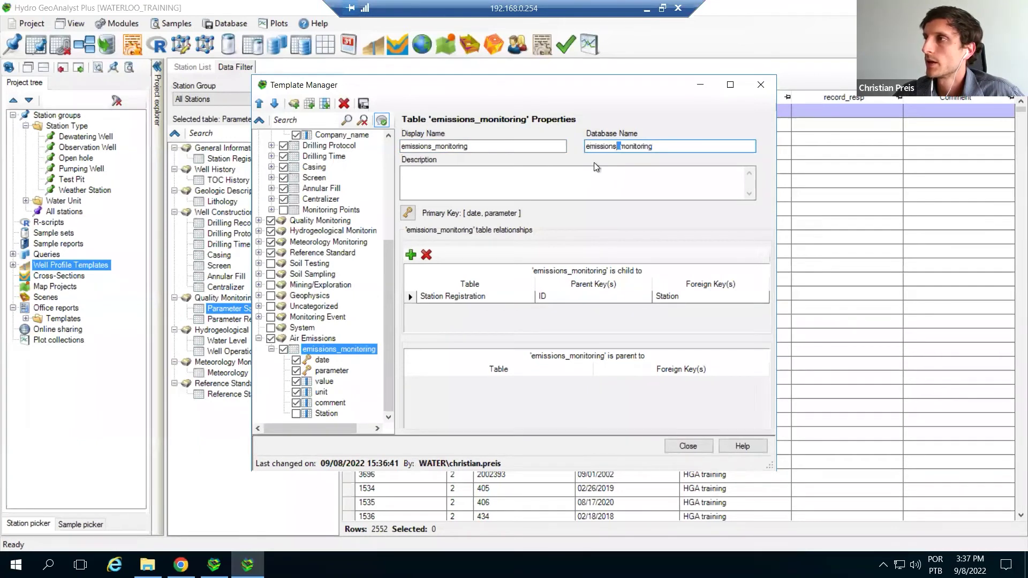
{"action": "left_click", "coordinate": [484, 146]}
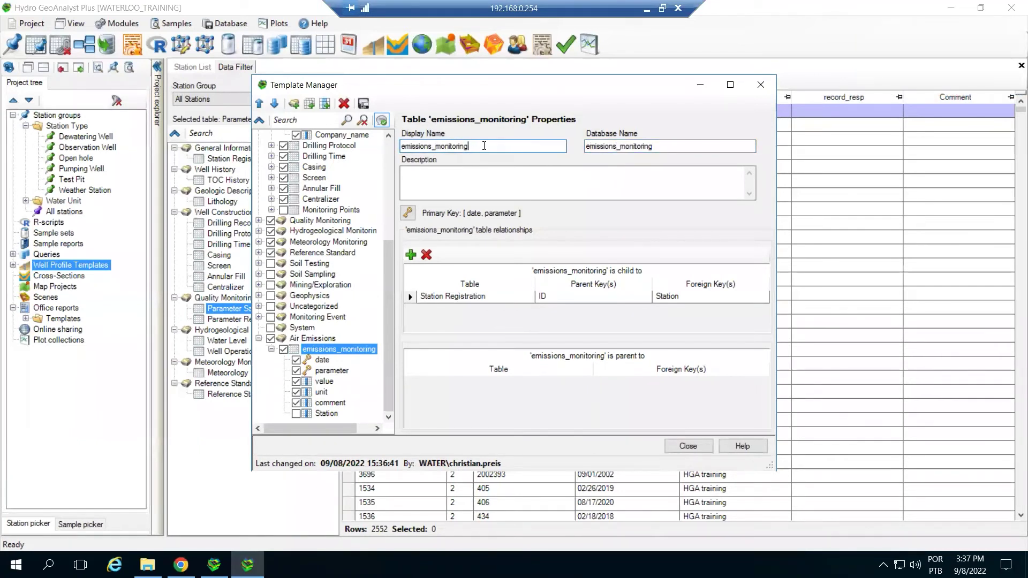
{"action": "left_click", "coordinate": [435, 148]}
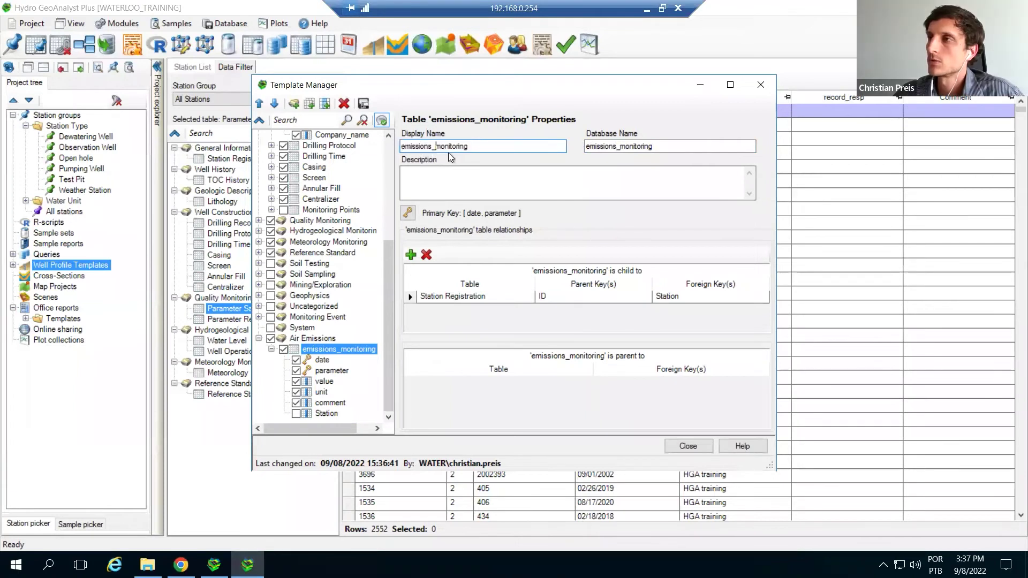
{"action": "key", "text": "BackSpace"}
{"action": "key", "text": "Delete"}
{"action": "type", "text": "M"}
{"action": "key", "text": "Delete"}
{"action": "type", "text": "E"}
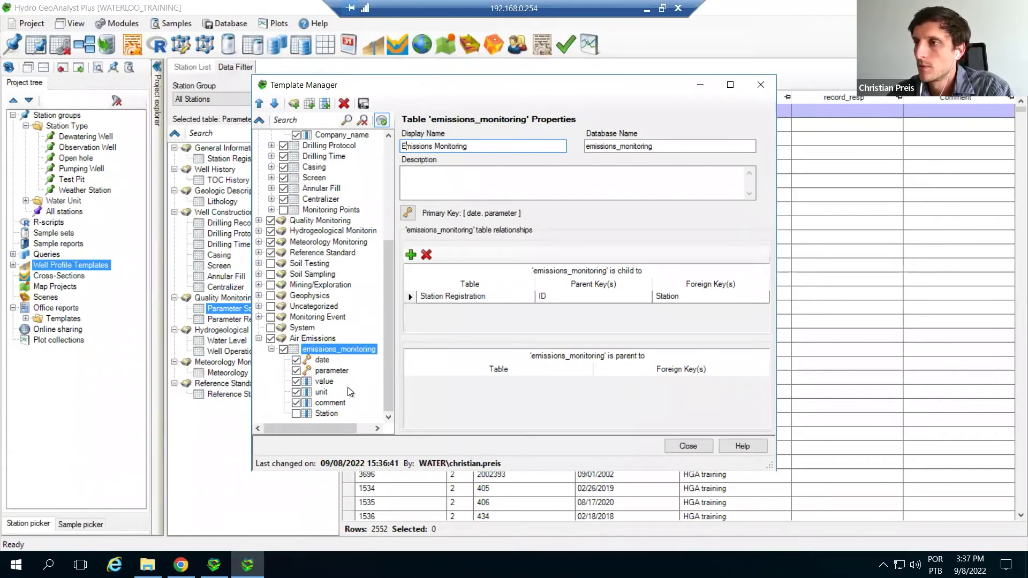
Step: Set the display name of the Emissions Monitoring table's date field to Date
{"action": "left_click", "coordinate": [316, 360]}
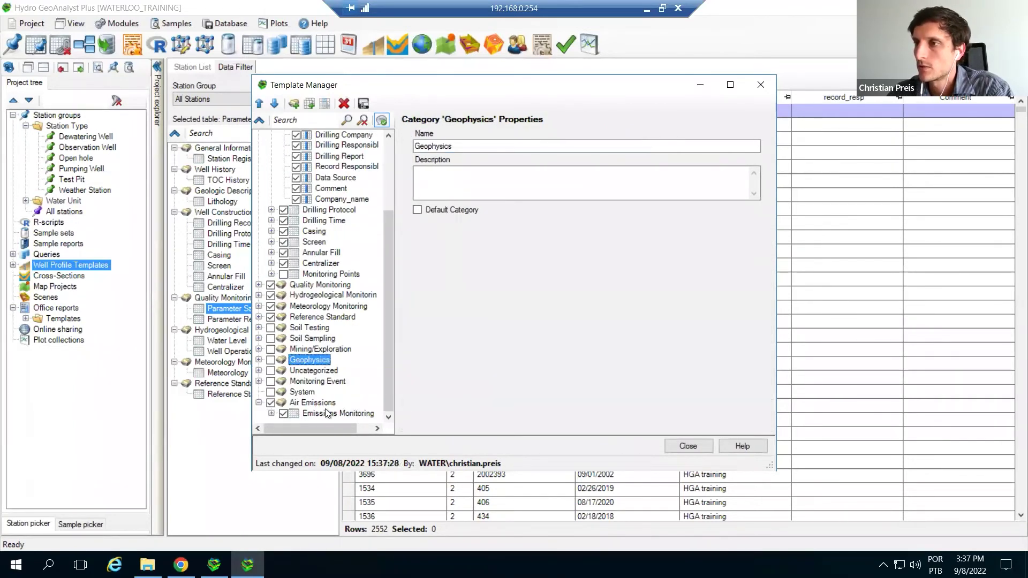
{"action": "left_click", "coordinate": [272, 413]}
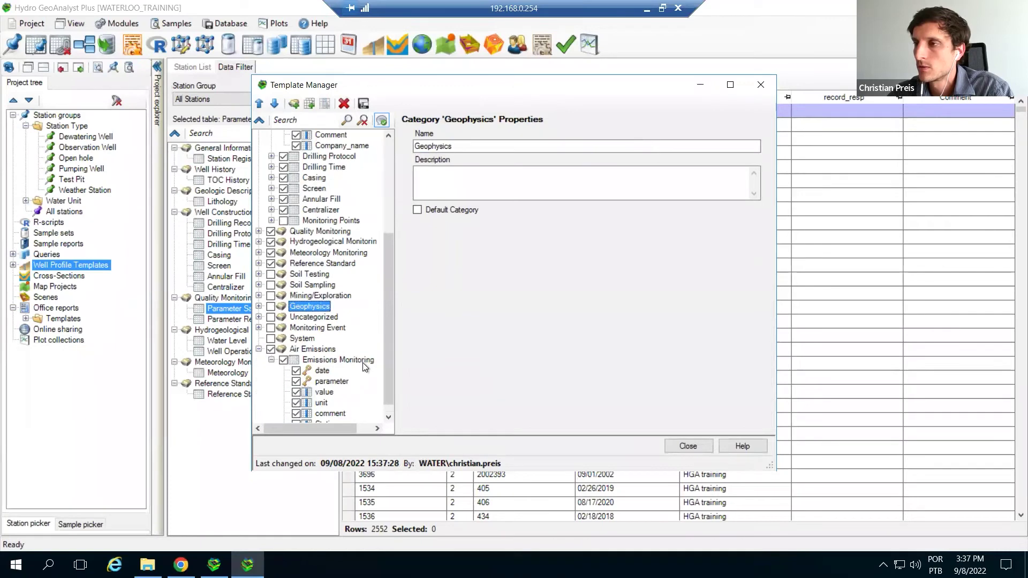
{"action": "left_click", "coordinate": [323, 369]}
{"action": "left_click", "coordinate": [405, 150]}
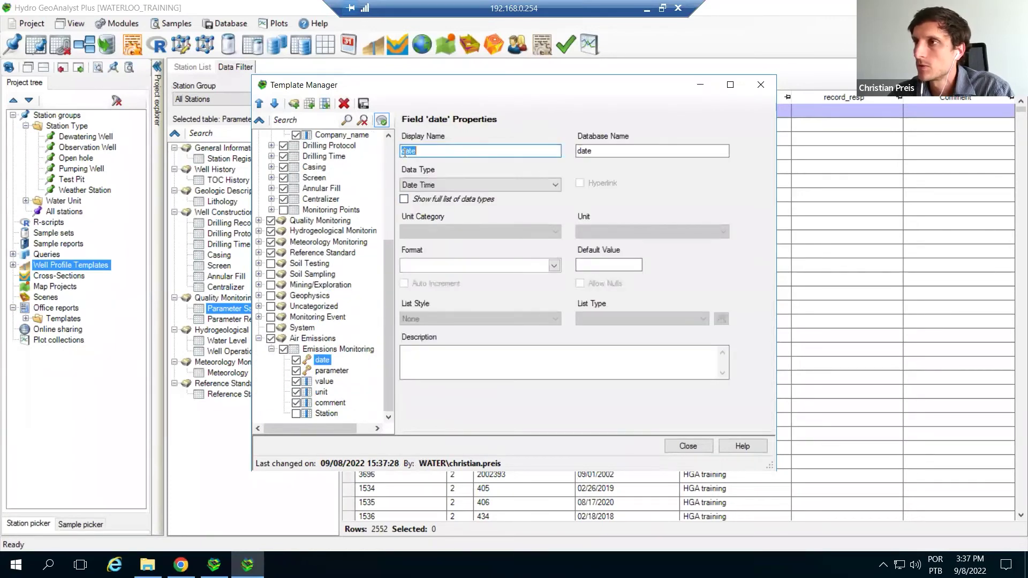
{"action": "key", "text": "BackSpace"}
{"action": "type", "text": "D"}
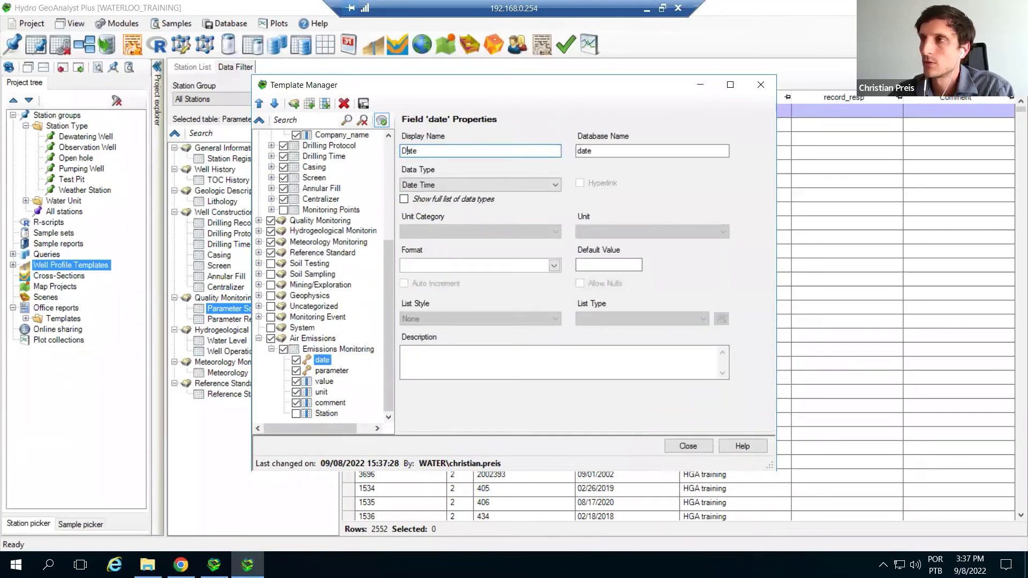
Step: Set the display name of the parameter field to Parameter
{"action": "left_click", "coordinate": [324, 370]}
{"action": "left_click", "coordinate": [405, 150]}
{"action": "key", "text": "BackSpace"}
{"action": "type", "text": "Parameter"}
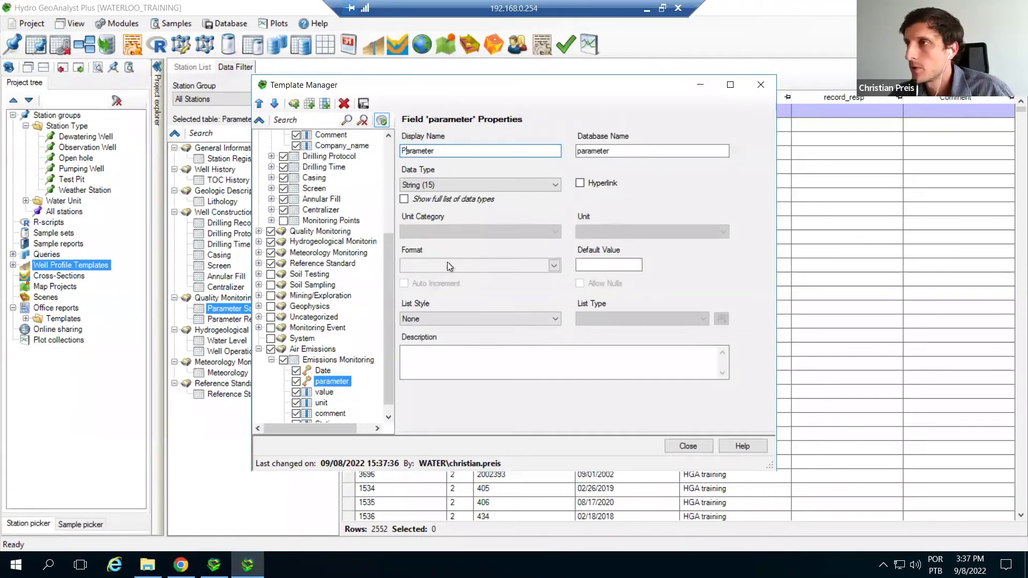
Step: Set the display name of the value field to Value and review the data types available for it
{"action": "left_click", "coordinate": [325, 395]}
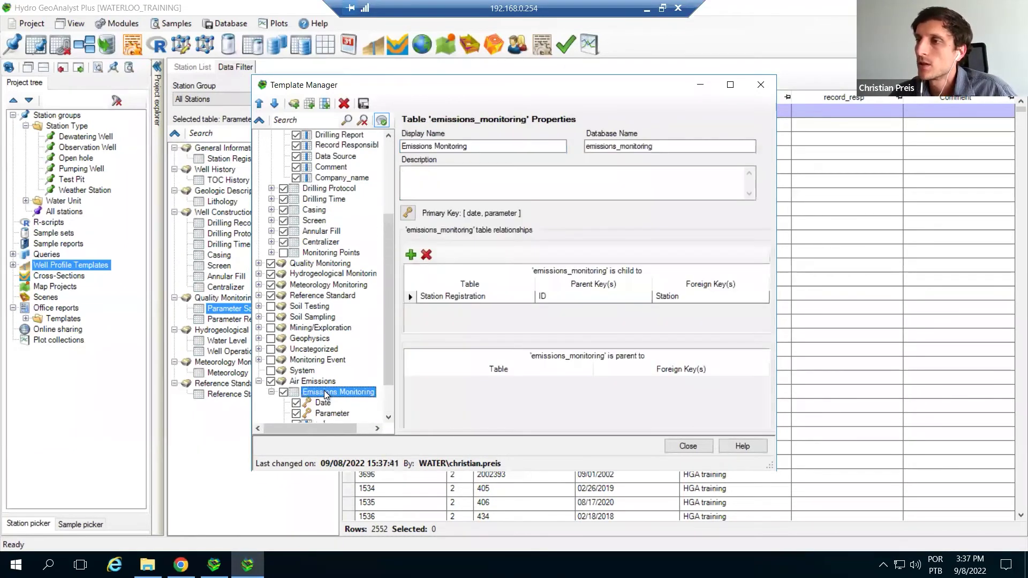
{"action": "left_click", "coordinate": [324, 381]}
{"action": "left_click", "coordinate": [406, 151]}
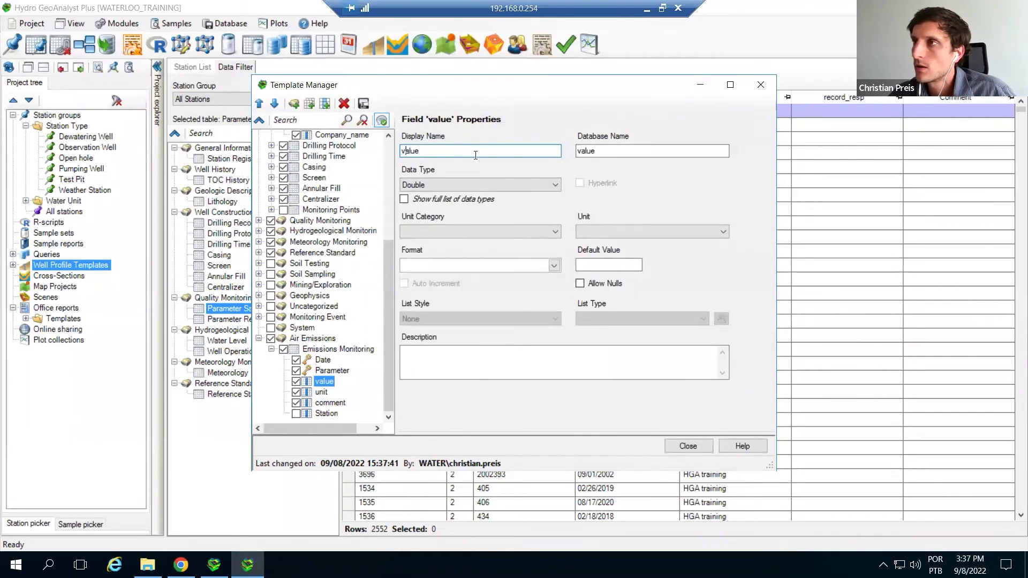
{"action": "key", "text": "BackSpace"}
{"action": "type", "text": "V"}
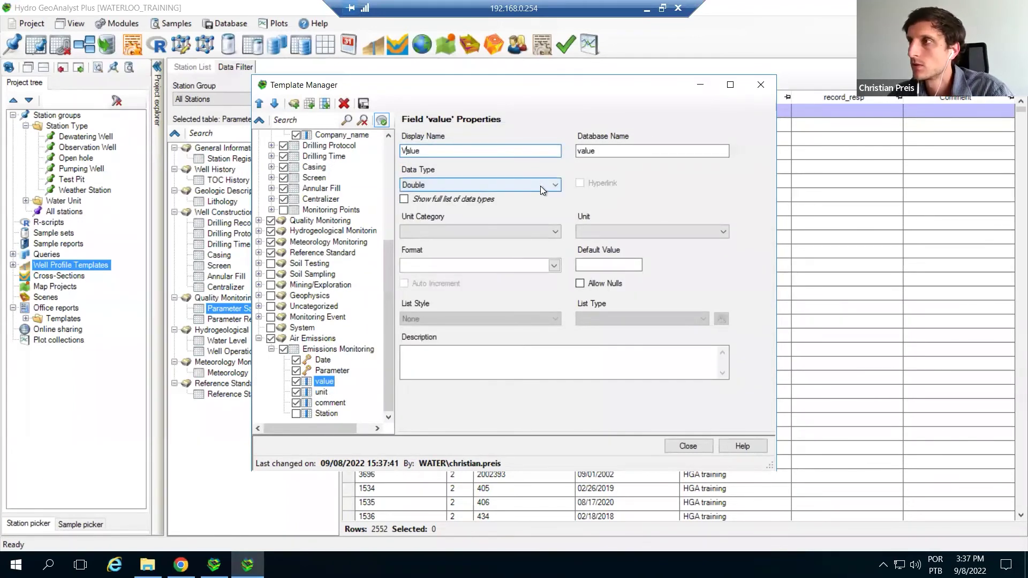
{"action": "left_click", "coordinate": [554, 186]}
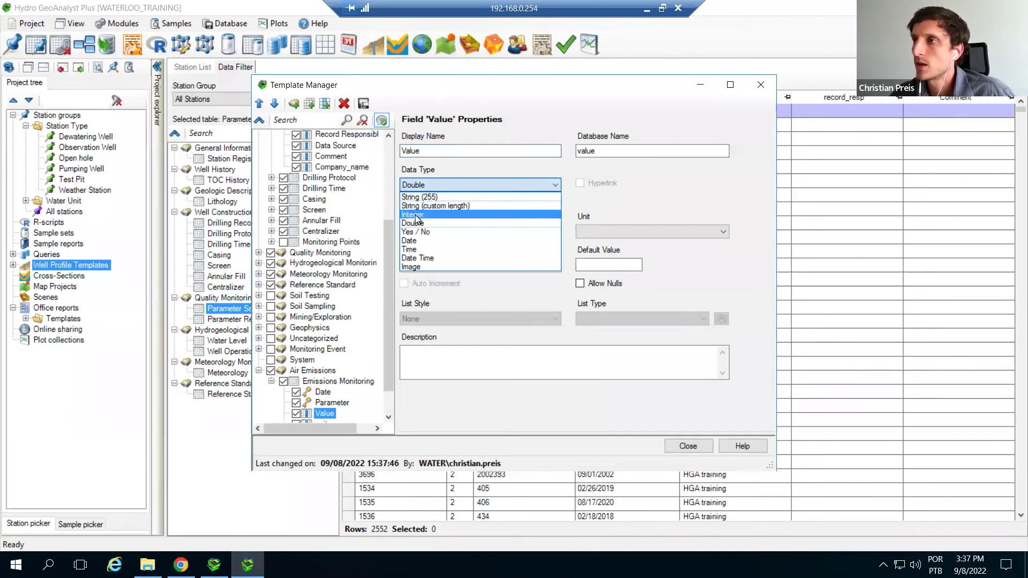
{"action": "left_click", "coordinate": [470, 184]}
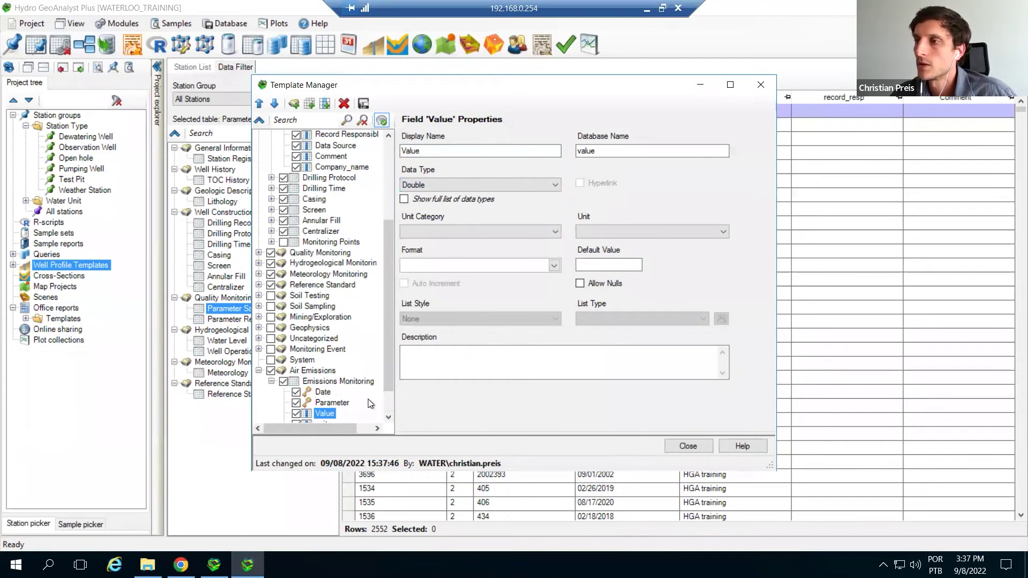
Step: Enable the Station field of the Emissions Monitoring table in the template
{"action": "scroll", "coordinate": [384, 403], "scroll_direction": "down", "scroll_amount": 1}
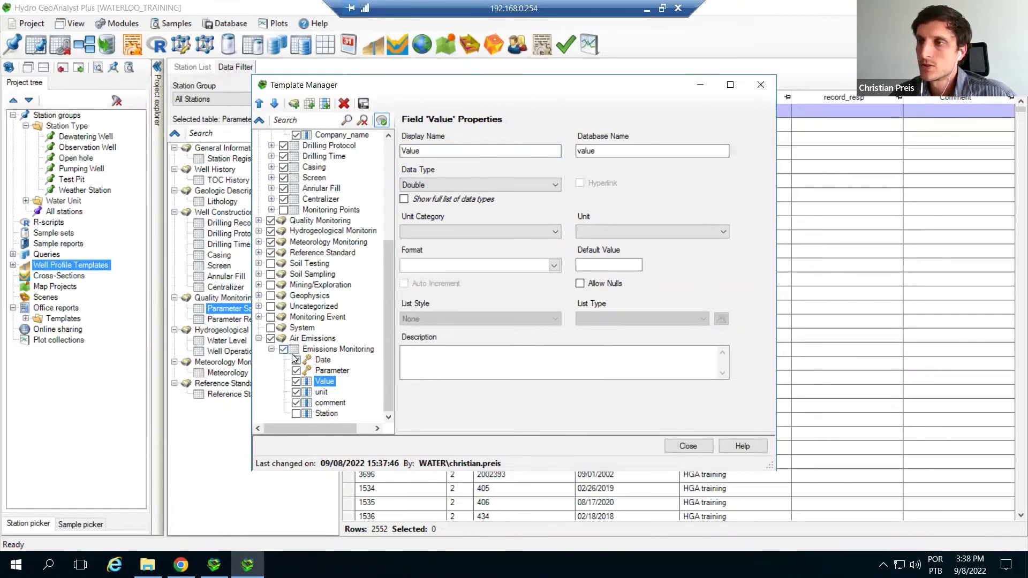
{"action": "left_click", "coordinate": [326, 415]}
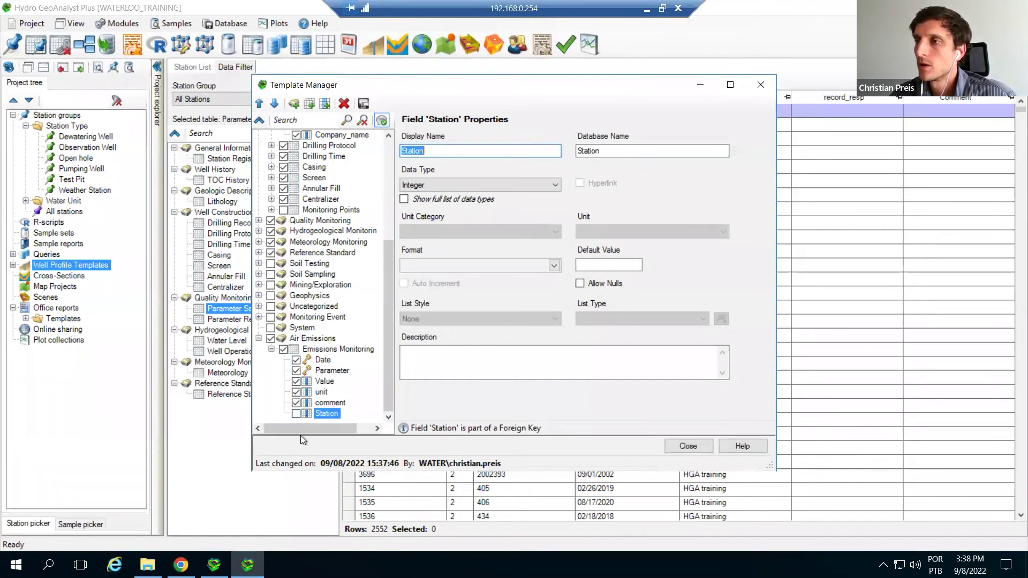
{"action": "left_click", "coordinate": [296, 415]}
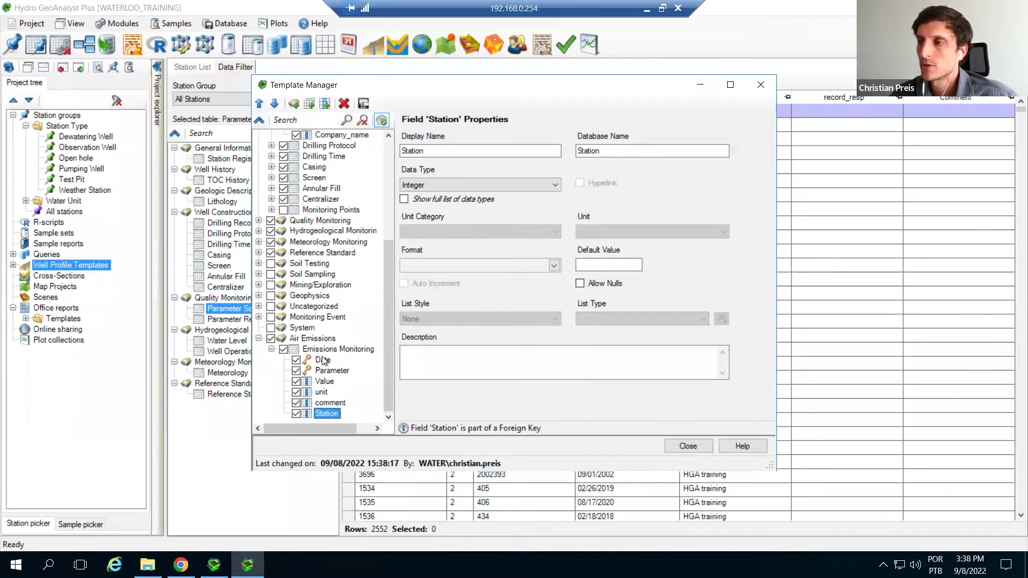
Step: Move the Station field up to the first position in the Emissions Monitoring table, above Date
{"action": "left_click", "coordinate": [261, 103]}
{"action": "left_click", "coordinate": [261, 103]}
{"action": "left_click", "coordinate": [260, 103]}
{"action": "left_click", "coordinate": [261, 104]}
{"action": "left_click", "coordinate": [261, 104]}
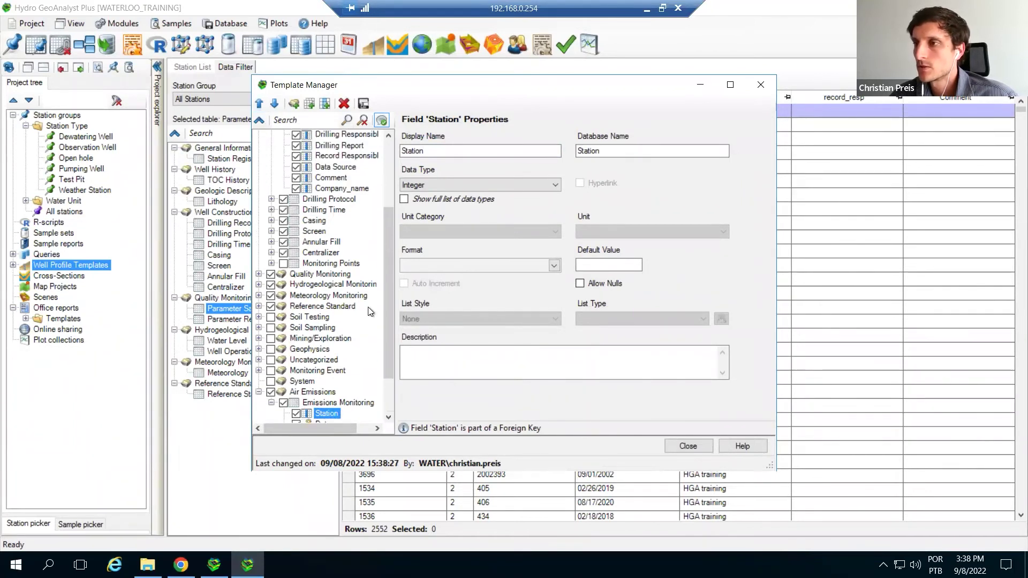
{"action": "left_click_drag", "start_coordinate": [388, 358], "coordinate": [375, 431]}
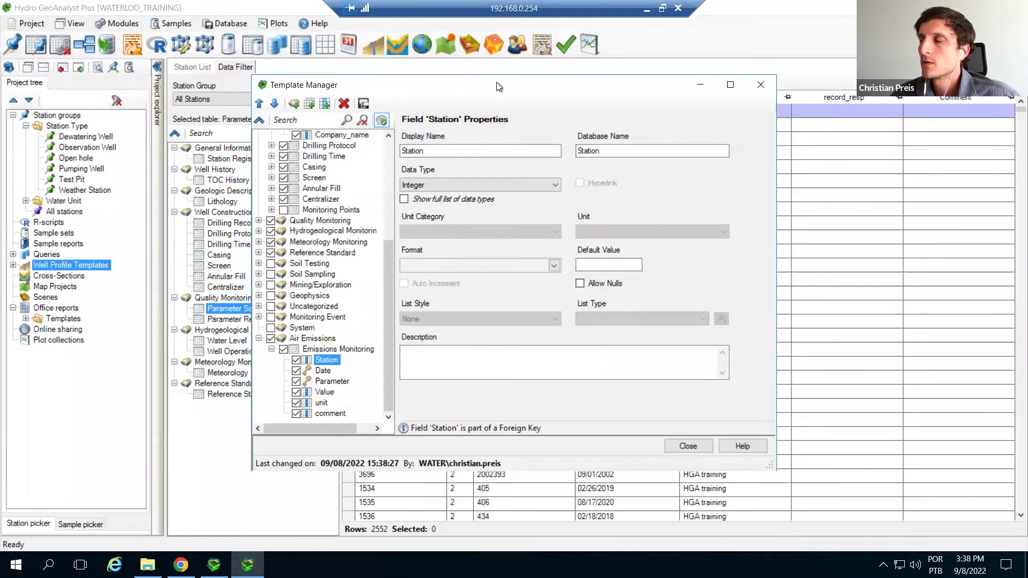
Step: Close the template manager, let the project reload, and cancel the mapping of the local_X and local_Y parameters
{"action": "left_click_drag", "start_coordinate": [499, 82], "coordinate": [460, 73]}
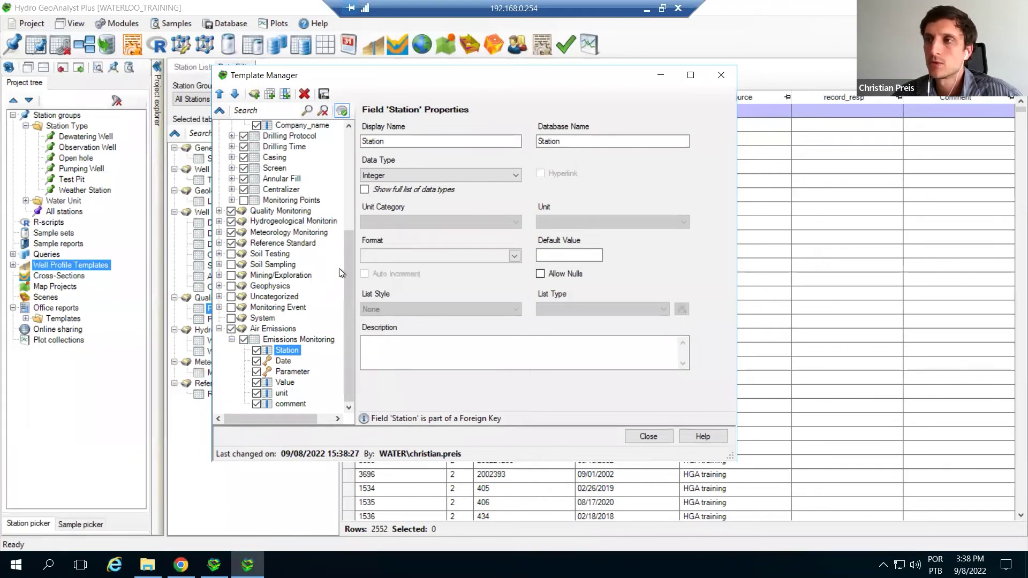
{"action": "left_click_drag", "start_coordinate": [346, 275], "coordinate": [345, 345]}
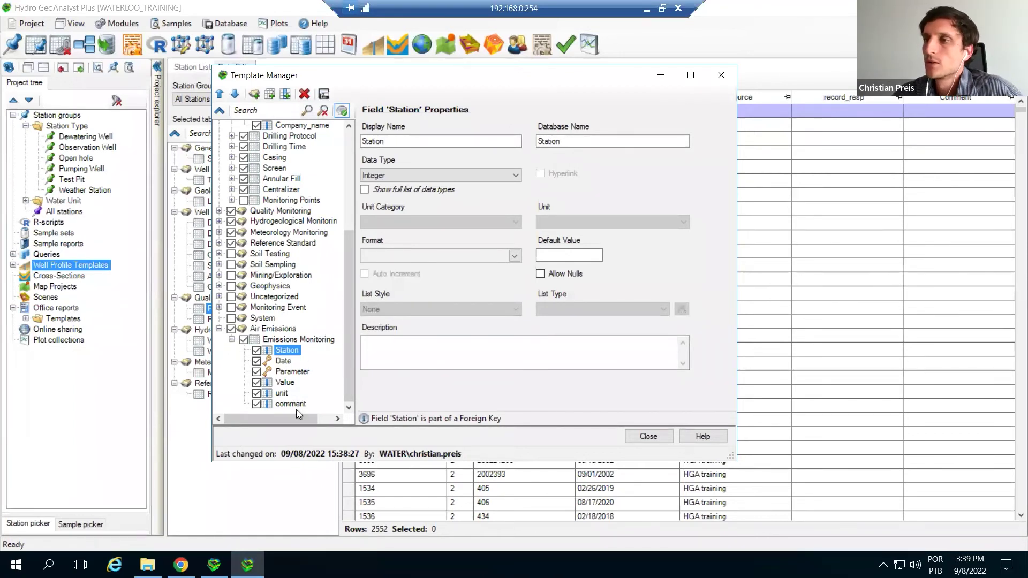
{"action": "left_click", "coordinate": [650, 436]}
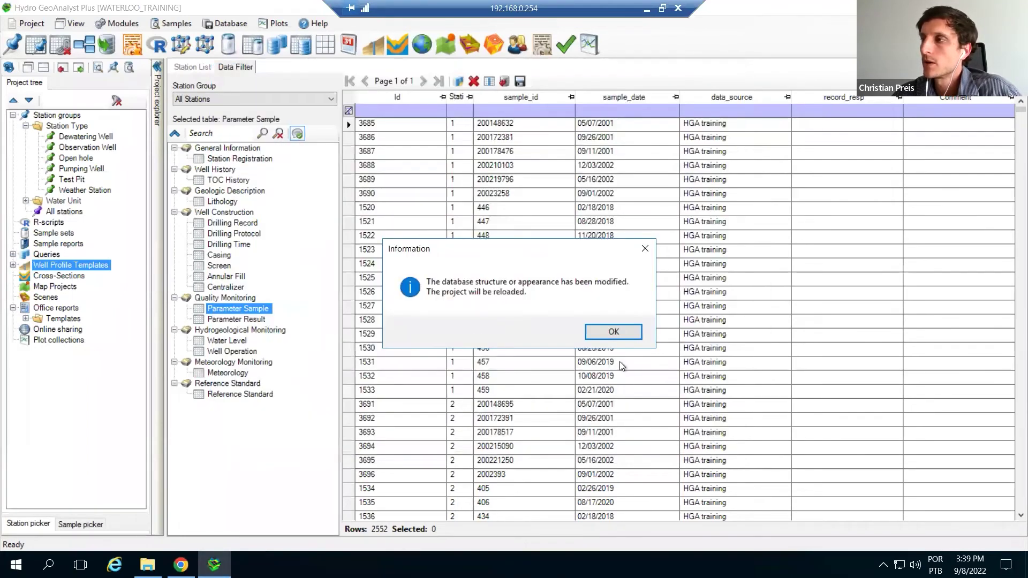
{"action": "left_click", "coordinate": [614, 332]}
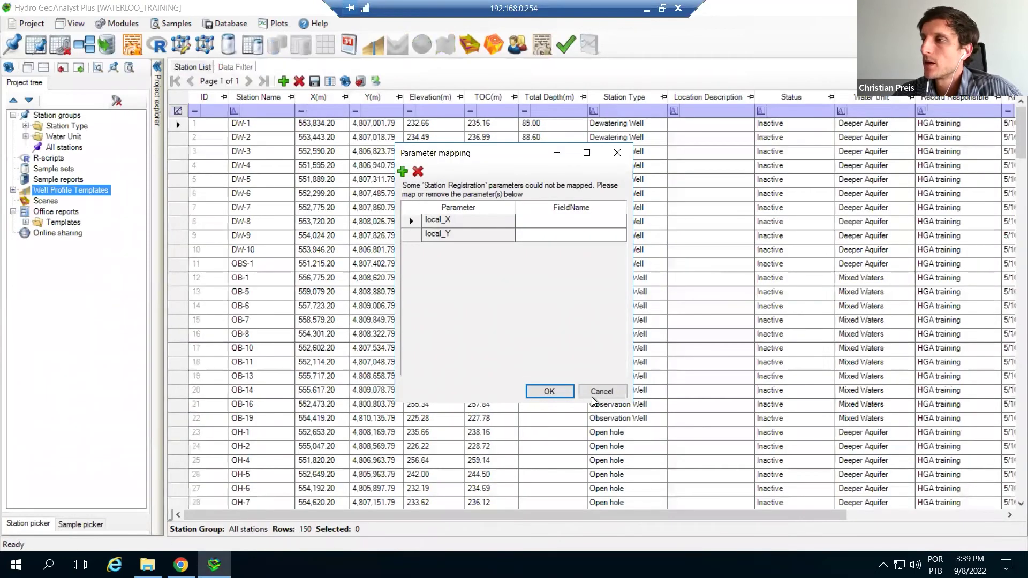
{"action": "left_click", "coordinate": [593, 395]}
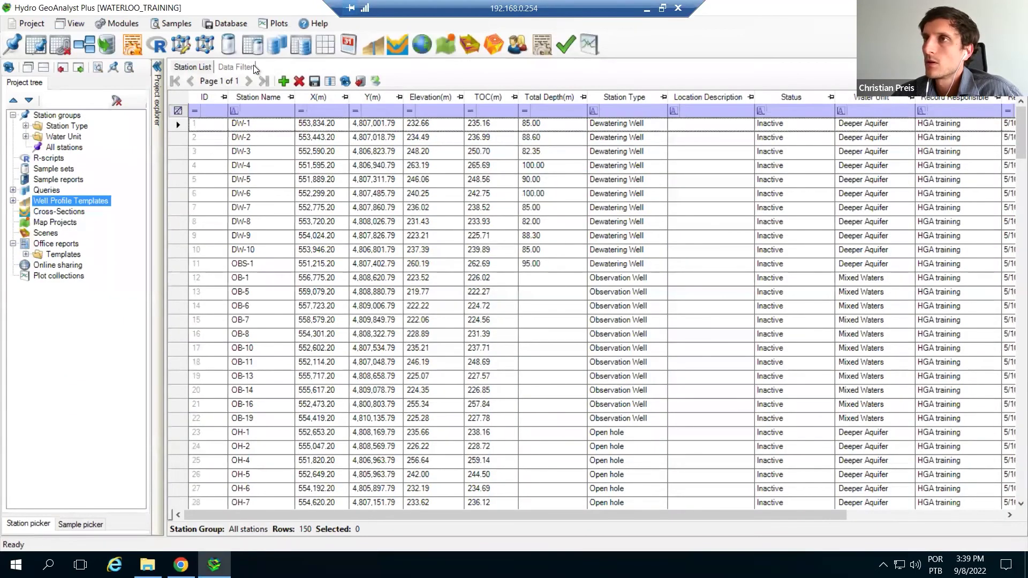
Step: Review the Emissions Monitoring table under Air Emissions in the data filter and compare its columns with the Parameter Sample table
{"action": "left_click", "coordinate": [252, 66]}
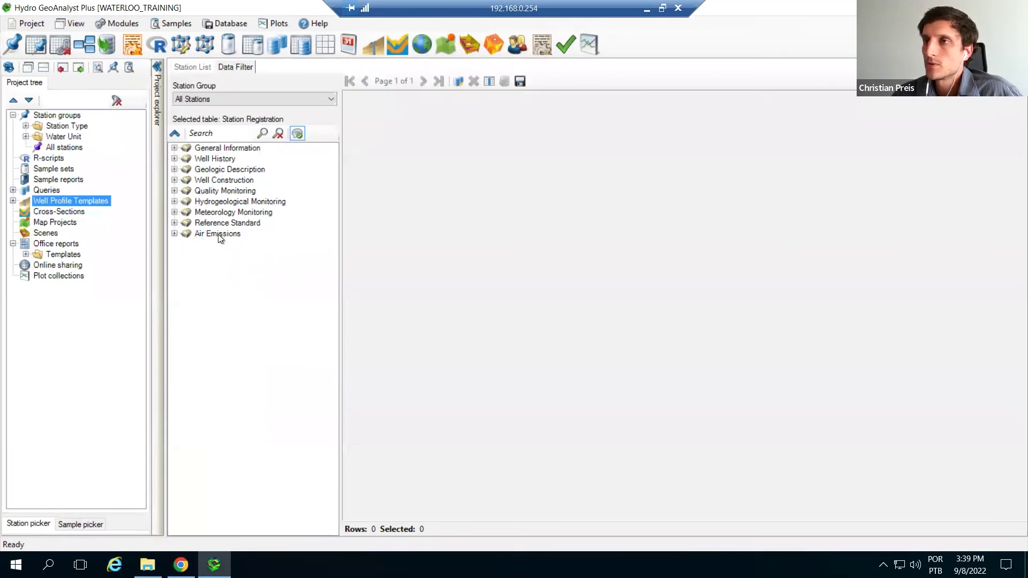
{"action": "left_click", "coordinate": [175, 234]}
{"action": "left_click", "coordinate": [235, 246]}
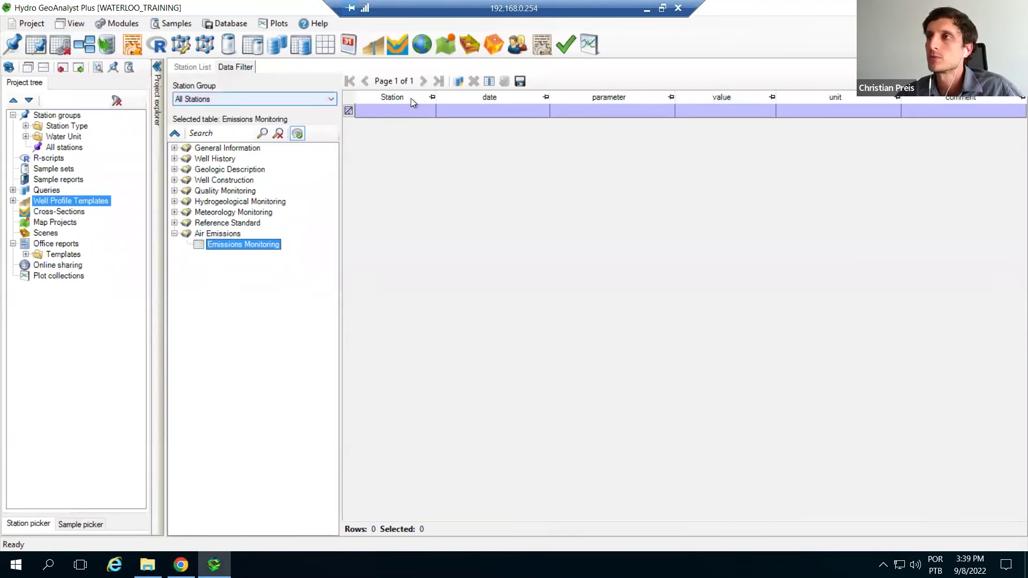
{"action": "left_click", "coordinate": [174, 191]}
{"action": "left_click", "coordinate": [238, 201]}
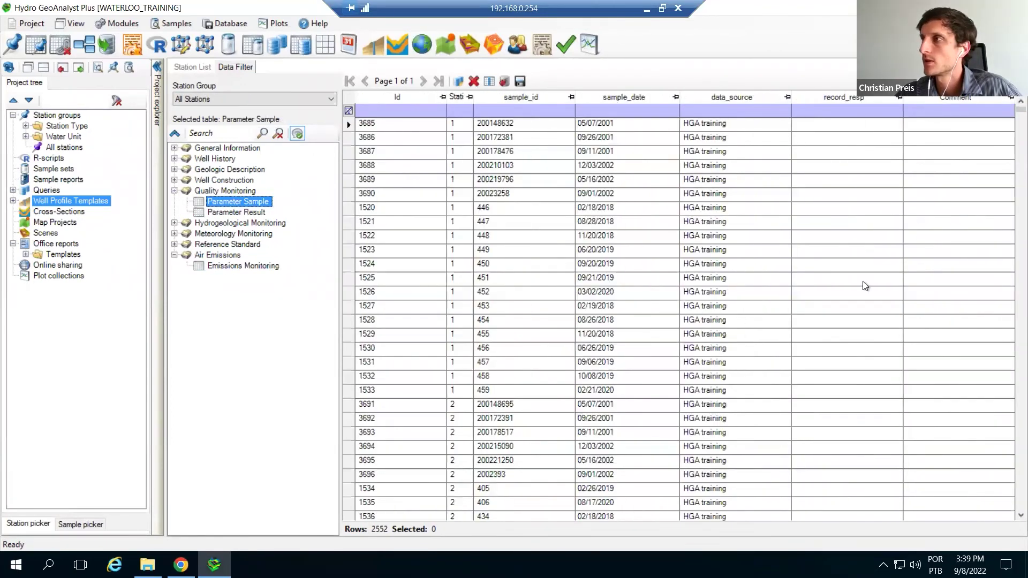
{"action": "left_click", "coordinate": [254, 267]}
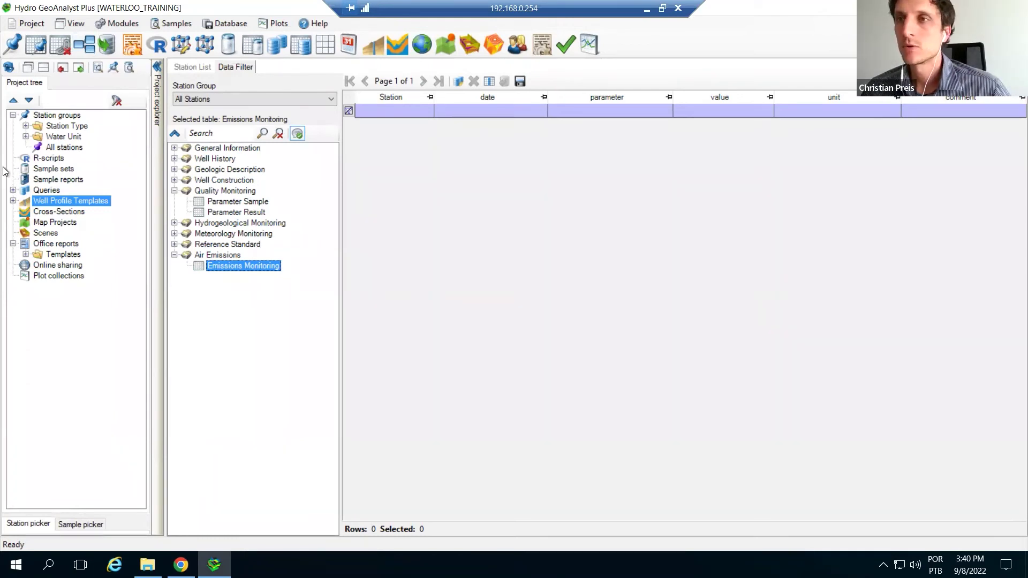
Step: Create a new general query named Iron under the project's Queries
{"action": "left_click", "coordinate": [16, 192]}
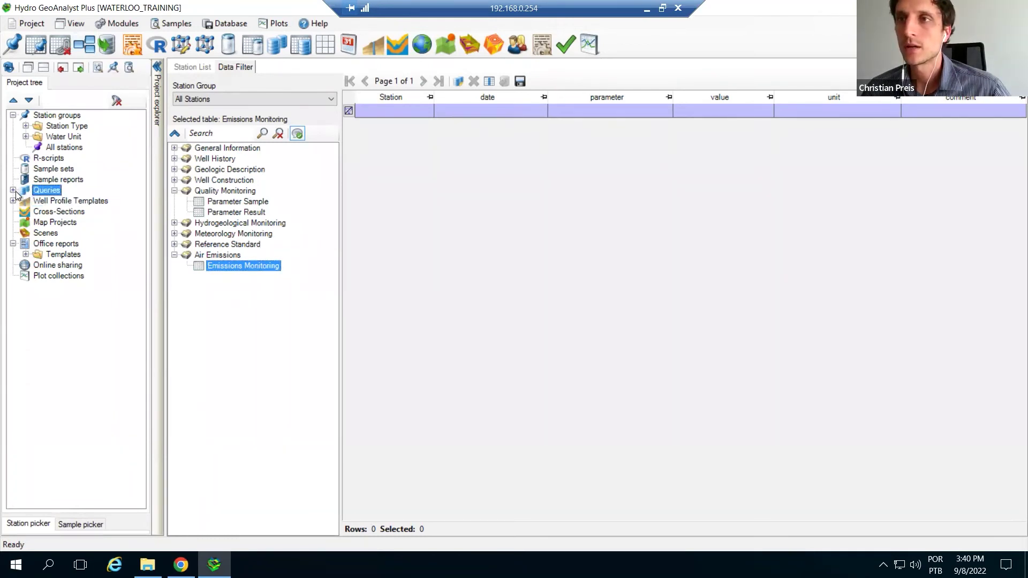
{"action": "left_click", "coordinate": [14, 191]}
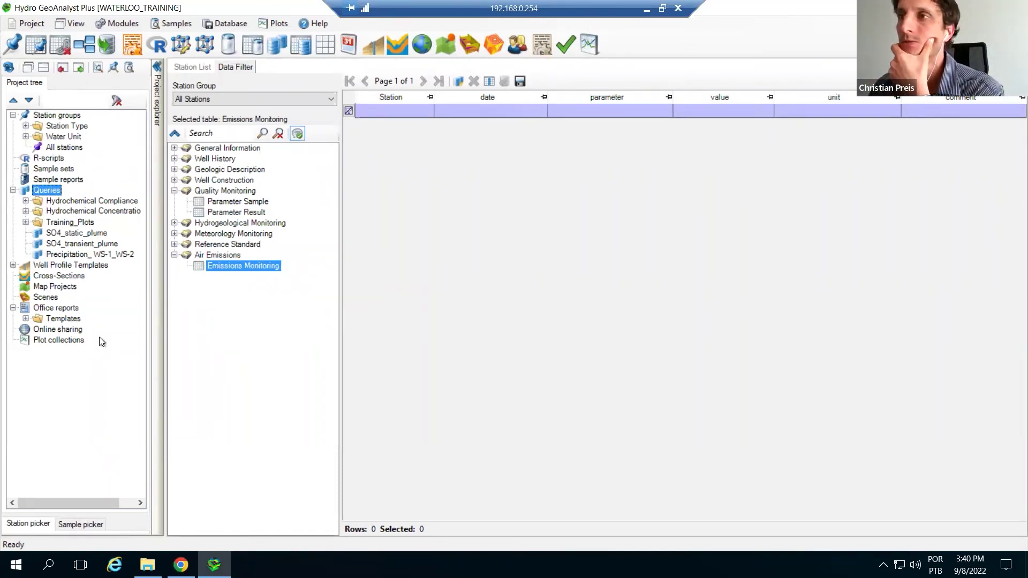
{"action": "left_click", "coordinate": [174, 148]}
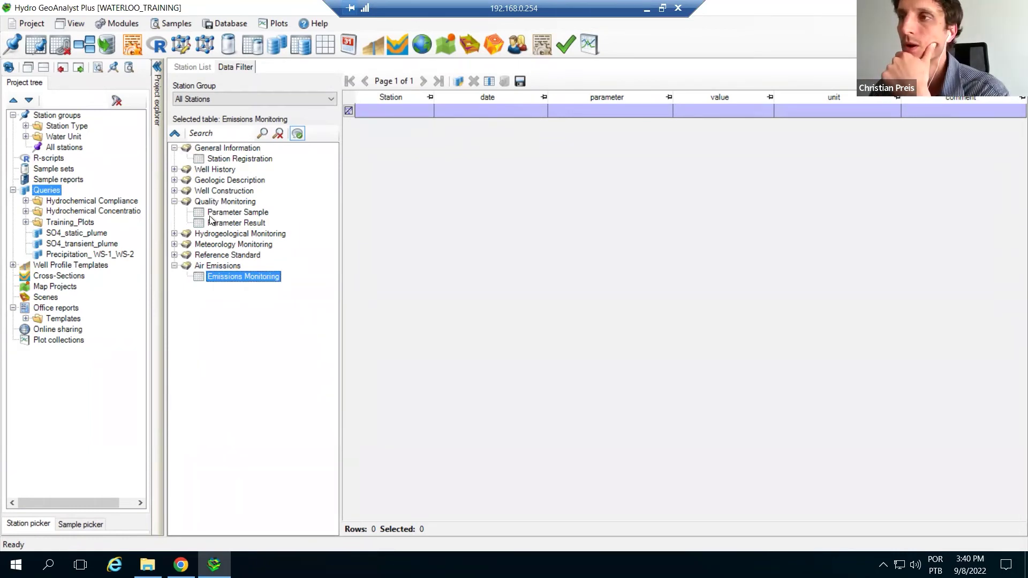
{"action": "left_click", "coordinate": [238, 213]}
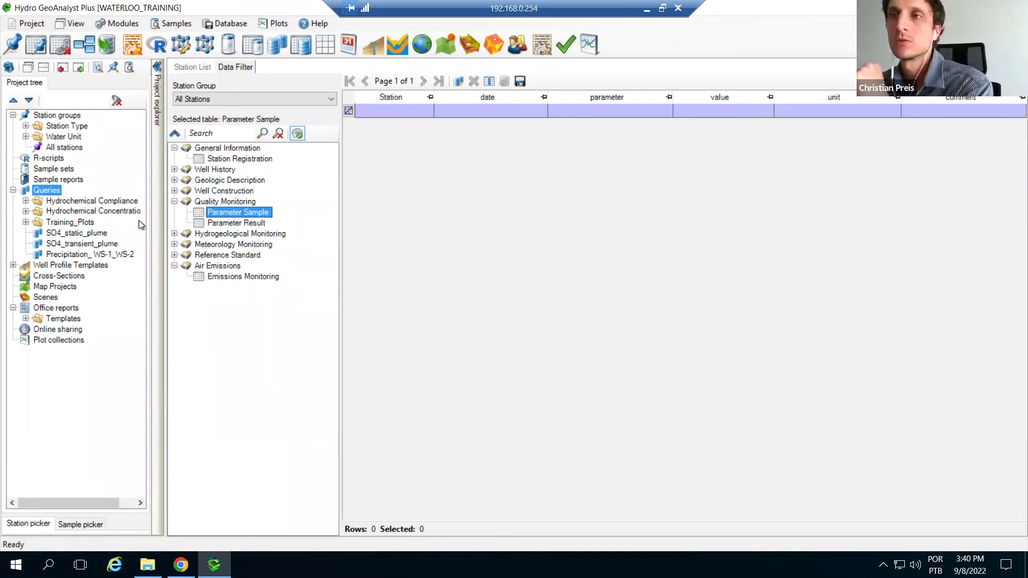
{"action": "right_click", "coordinate": [47, 192]}
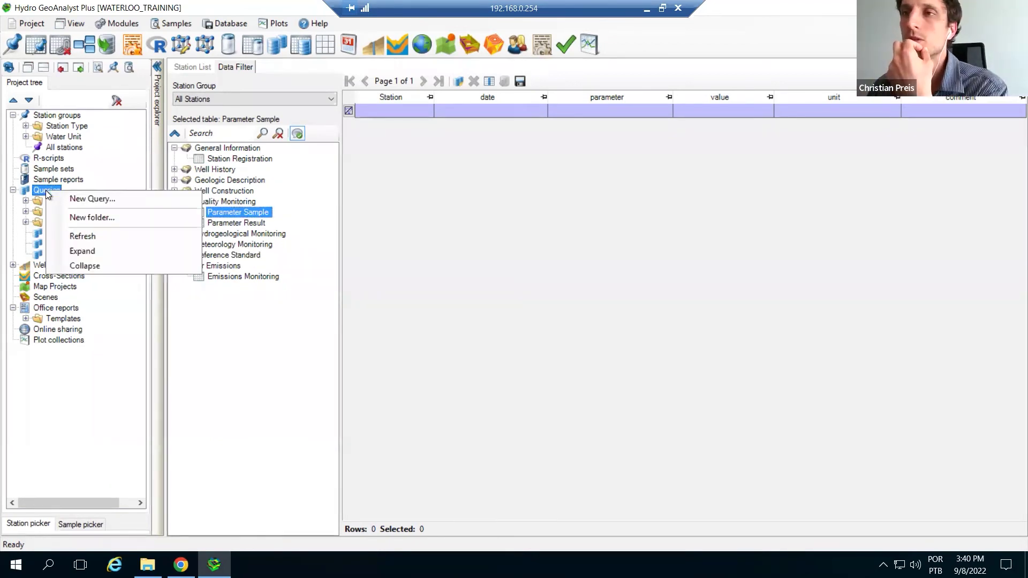
{"action": "left_click", "coordinate": [80, 199]}
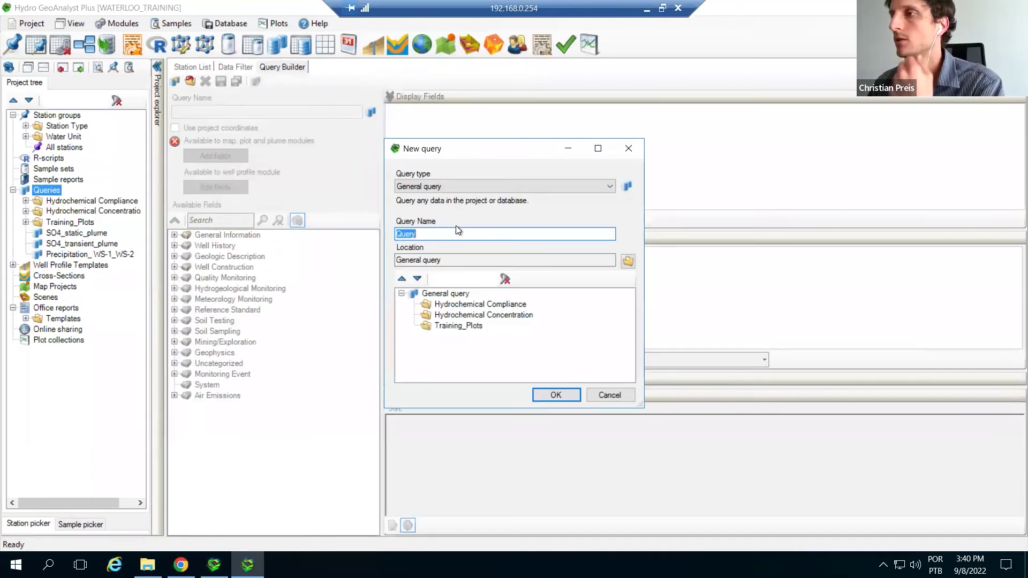
{"action": "type", "text": "Iron"}
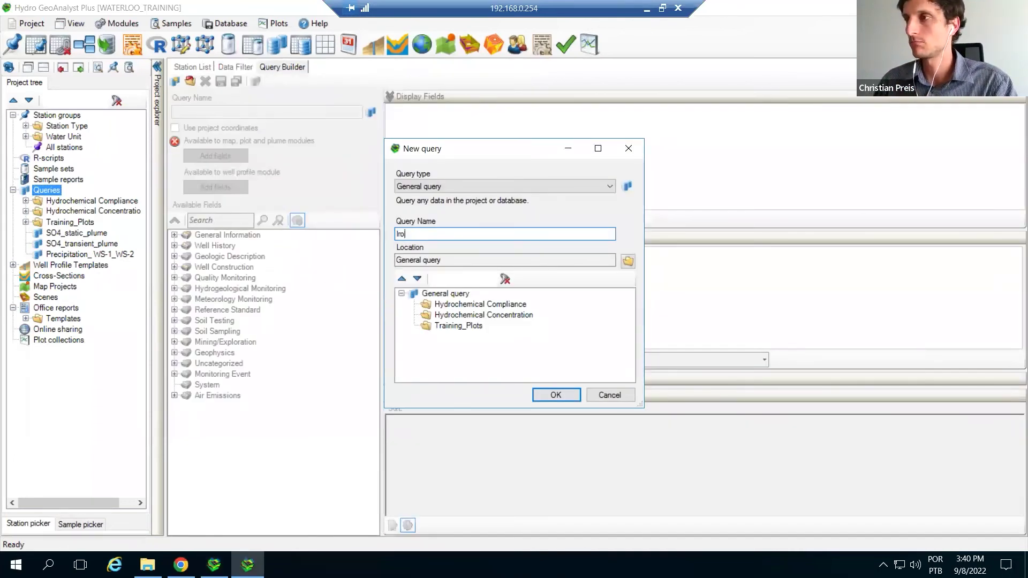
{"action": "left_click", "coordinate": [557, 395]}
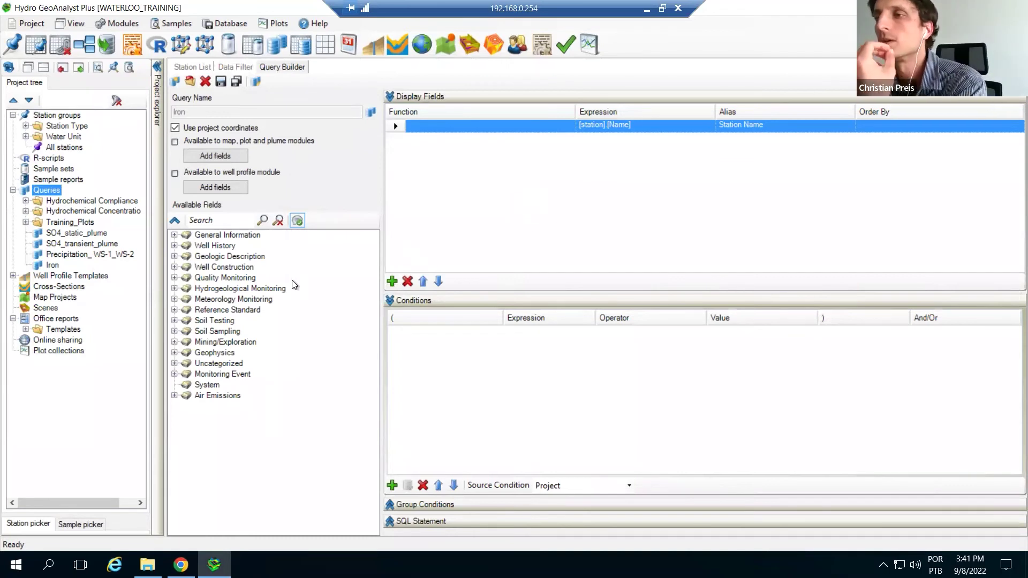
Step: Add Sample ID and Sample Date from the Parameter Sample table to the query's display fields
{"action": "left_click", "coordinate": [174, 277]}
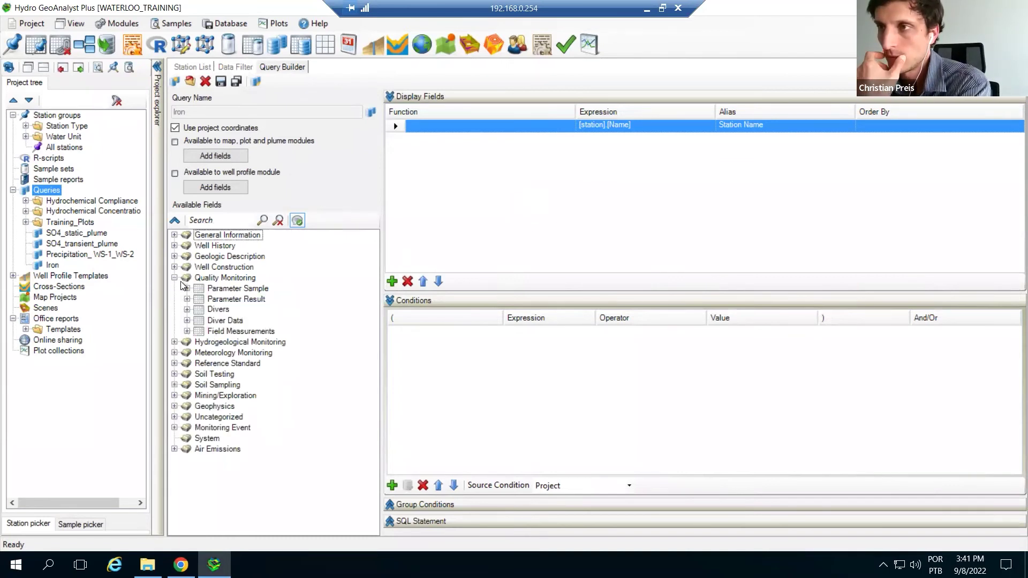
{"action": "left_click", "coordinate": [187, 289]}
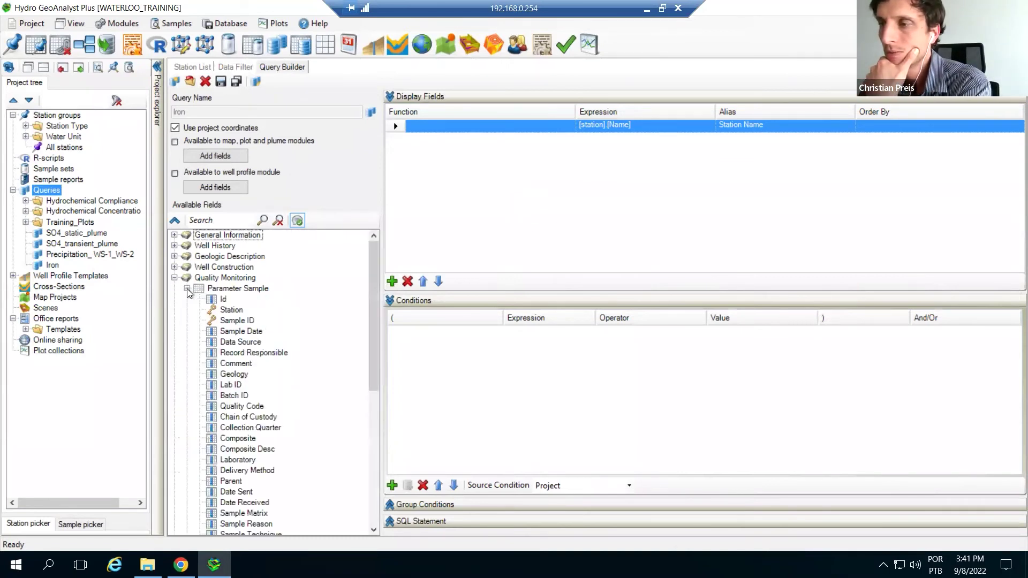
{"action": "double_click", "coordinate": [238, 323]}
{"action": "left_click_drag", "start_coordinate": [242, 333], "coordinate": [616, 223]}
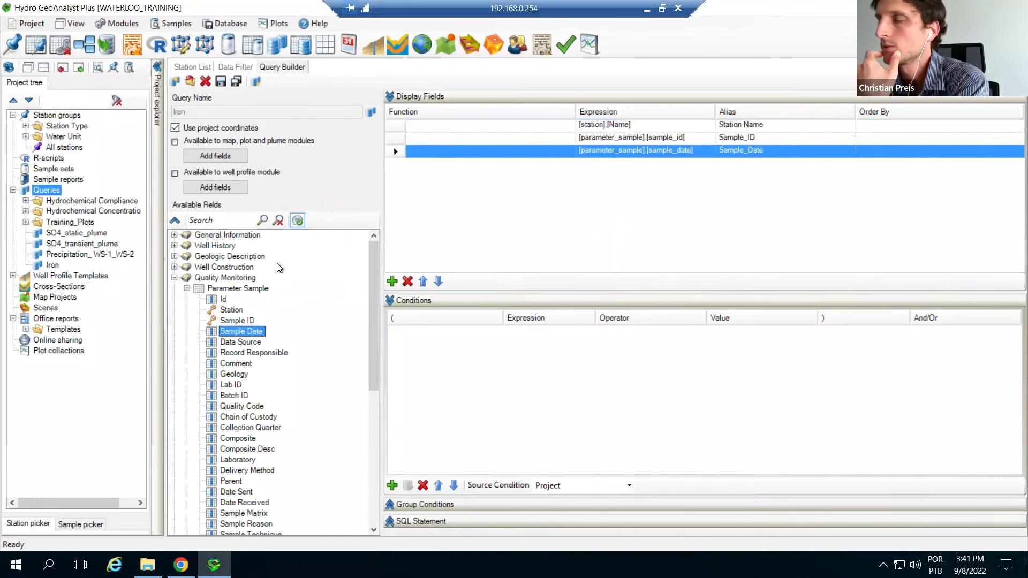
Step: Add Chemical Name, Result Value and Result Unit from the Parameter Result table to the query's display fields
{"action": "left_click", "coordinate": [187, 289]}
{"action": "left_click", "coordinate": [187, 299]}
{"action": "left_click_drag", "start_coordinate": [246, 331], "coordinate": [586, 199]}
{"action": "left_click_drag", "start_coordinate": [241, 353], "coordinate": [578, 229]}
{"action": "left_click_drag", "start_coordinate": [239, 364], "coordinate": [559, 223]}
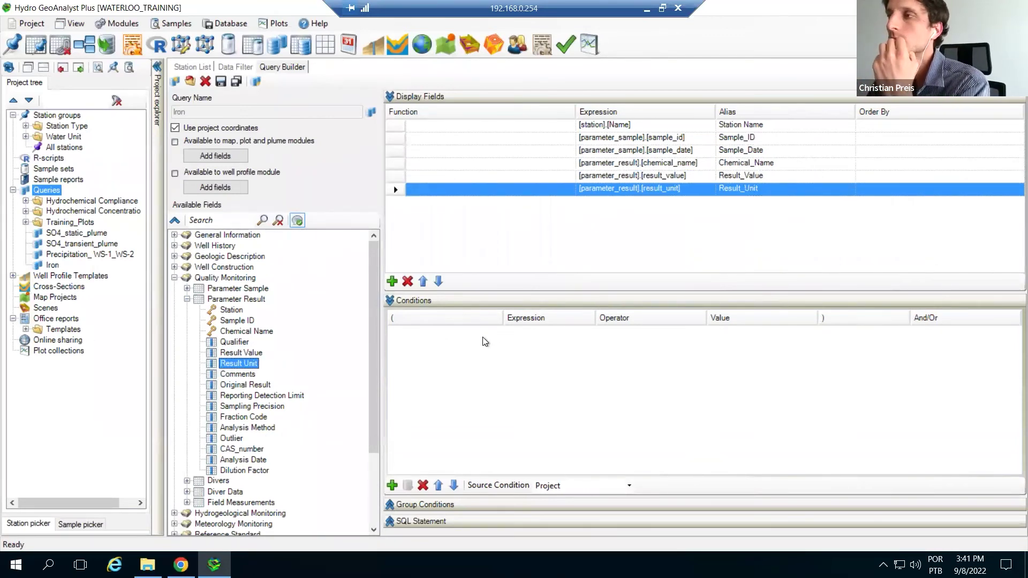
Step: Add a query condition requiring Chemical Name from Parameter Result to equal Fe_tot, followed by the AND connector
{"action": "left_click_drag", "start_coordinate": [248, 333], "coordinate": [600, 373]}
{"action": "left_click", "coordinate": [616, 333]}
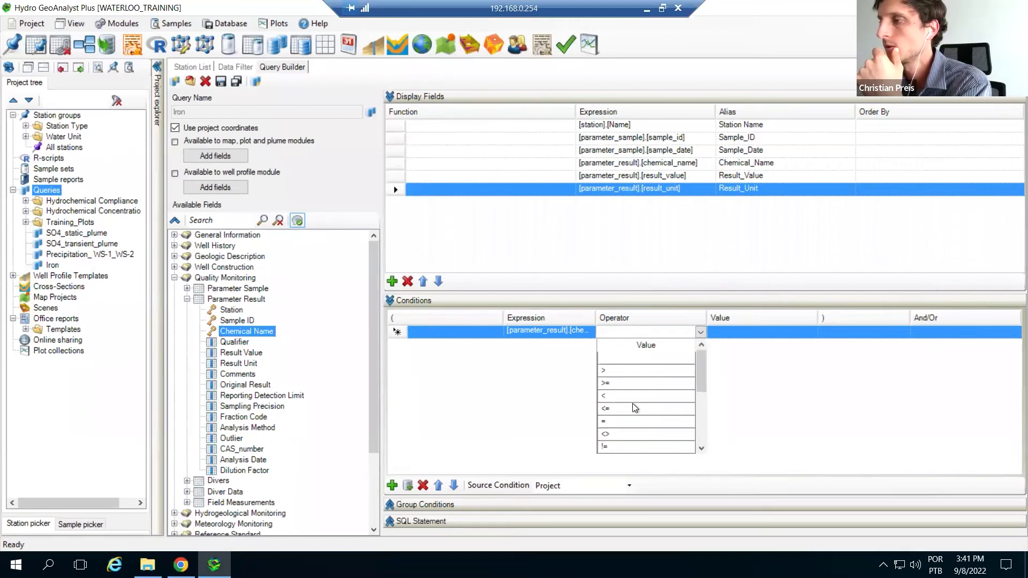
{"action": "left_click", "coordinate": [623, 422]}
{"action": "left_click", "coordinate": [757, 333]}
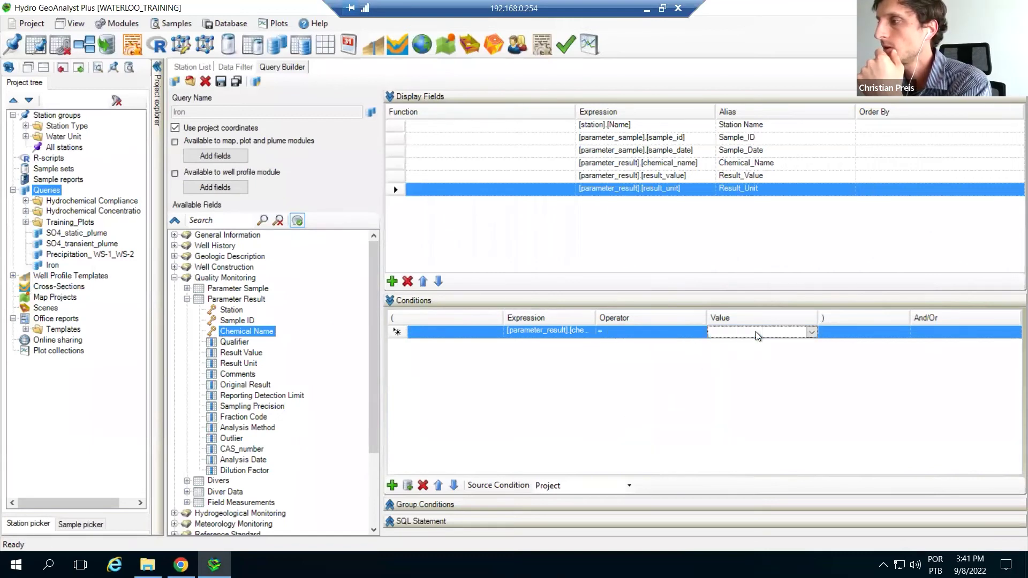
{"action": "left_click", "coordinate": [811, 333]}
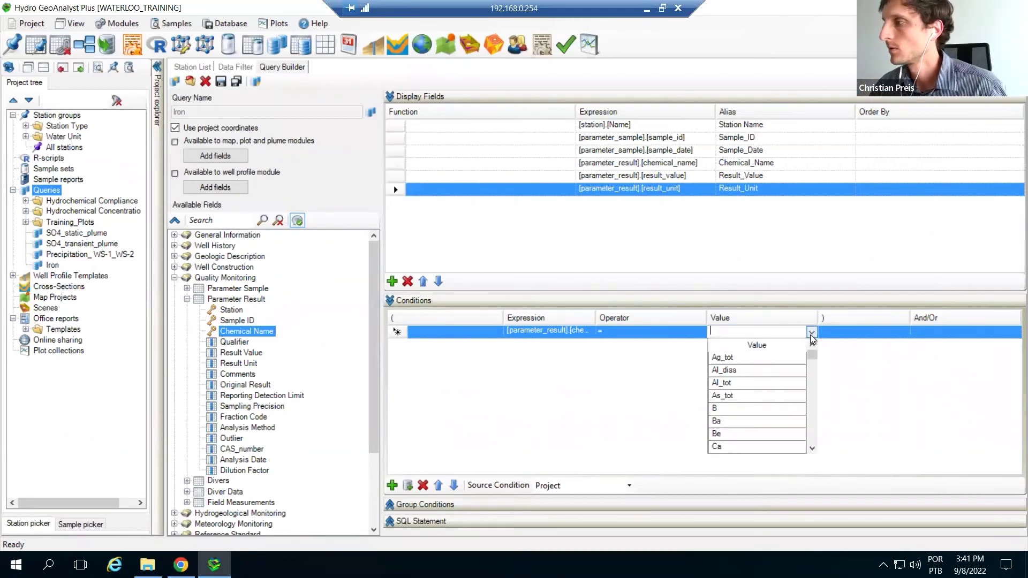
{"action": "scroll", "coordinate": [723, 417], "scroll_direction": "down", "scroll_amount": 2}
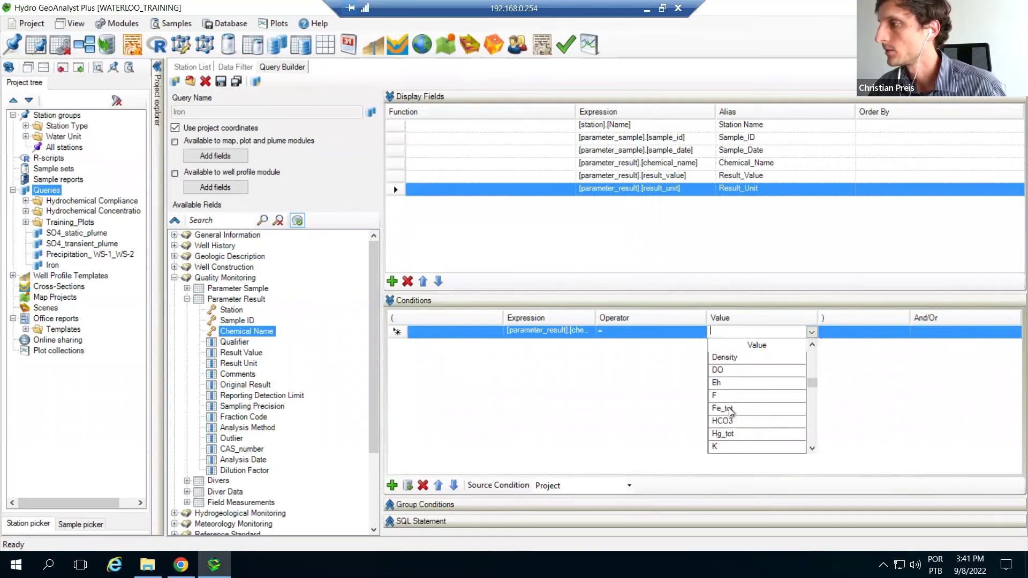
{"action": "left_click", "coordinate": [729, 409]}
{"action": "left_click", "coordinate": [953, 334]}
{"action": "left_click", "coordinate": [952, 334]}
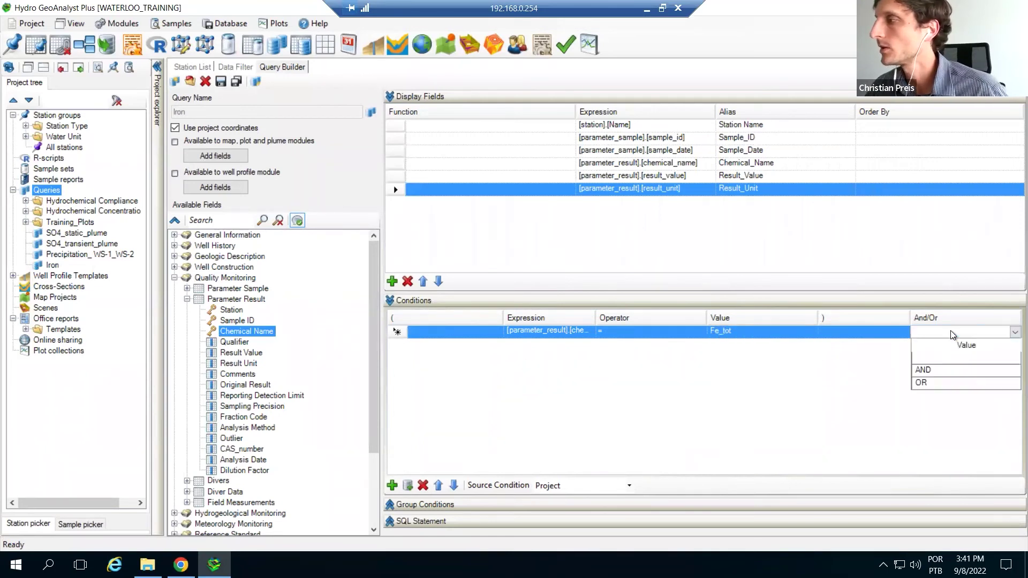
{"action": "left_click", "coordinate": [924, 370]}
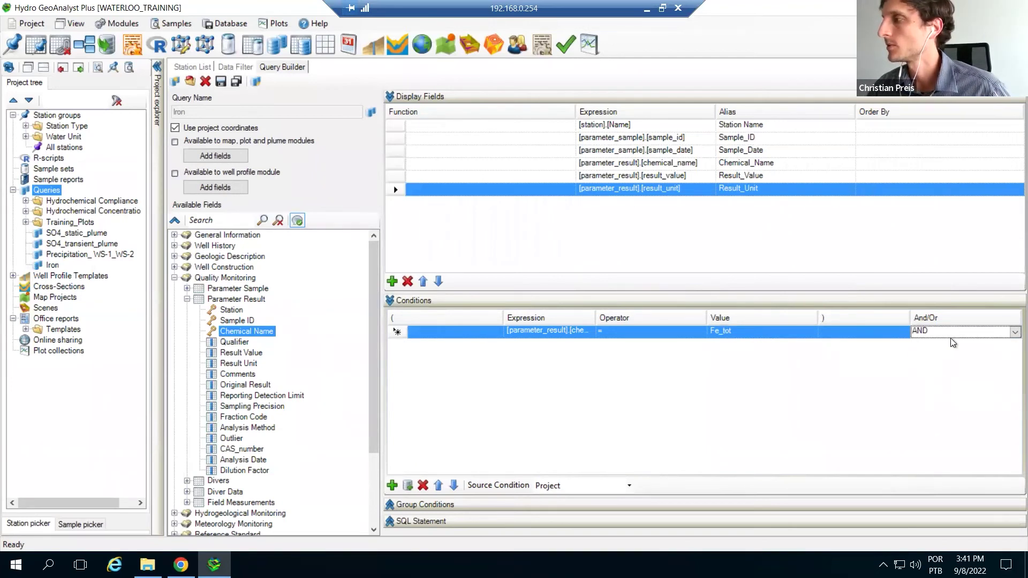
Step: Add a second condition requiring Station Type from Station Registration to equal Observation Well, and save the query
{"action": "left_click", "coordinate": [391, 486]}
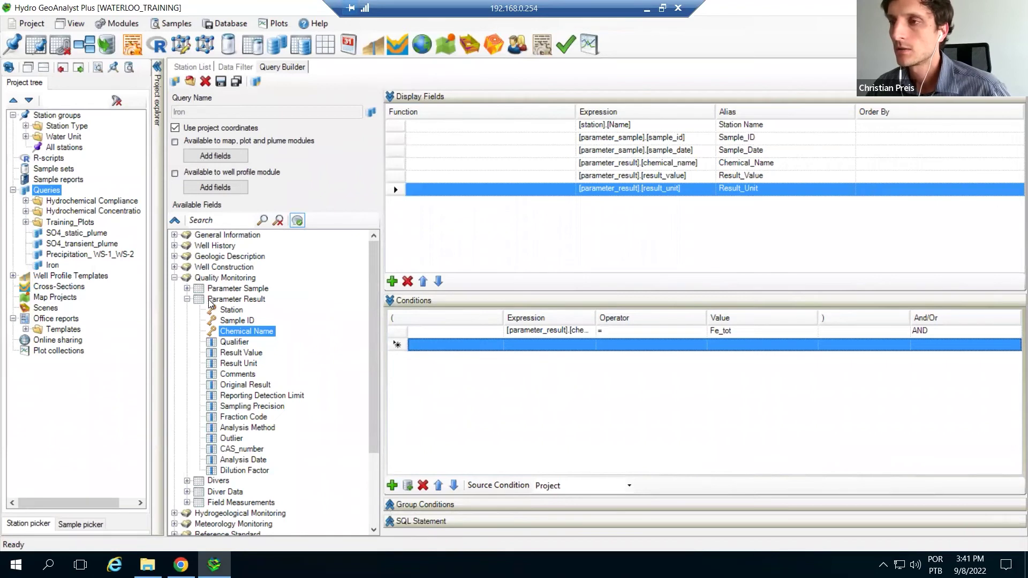
{"action": "left_click", "coordinate": [174, 235]}
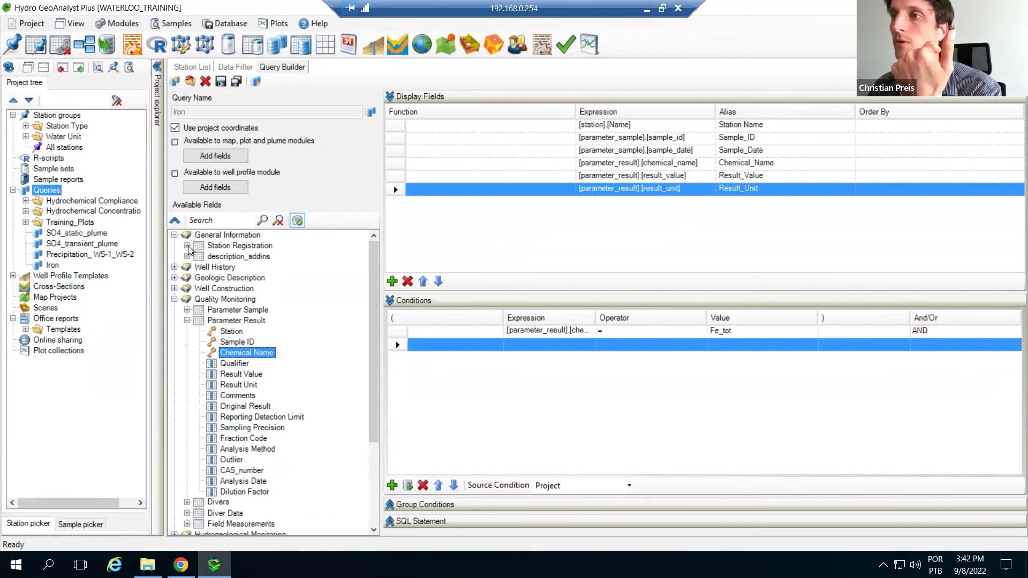
{"action": "left_click", "coordinate": [187, 246]}
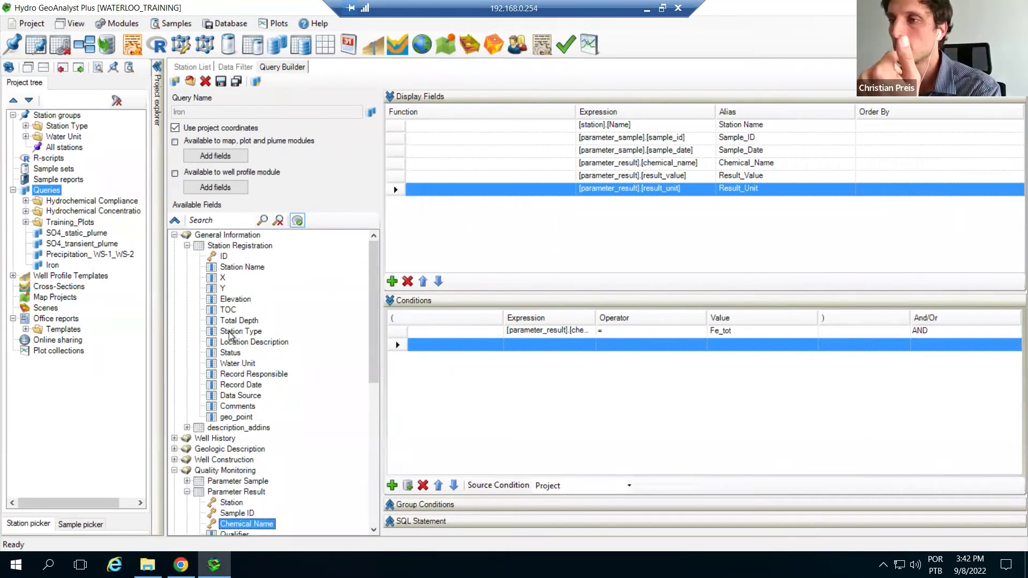
{"action": "left_click_drag", "start_coordinate": [229, 334], "coordinate": [613, 359]}
{"action": "left_click_drag", "start_coordinate": [537, 356], "coordinate": [537, 355]}
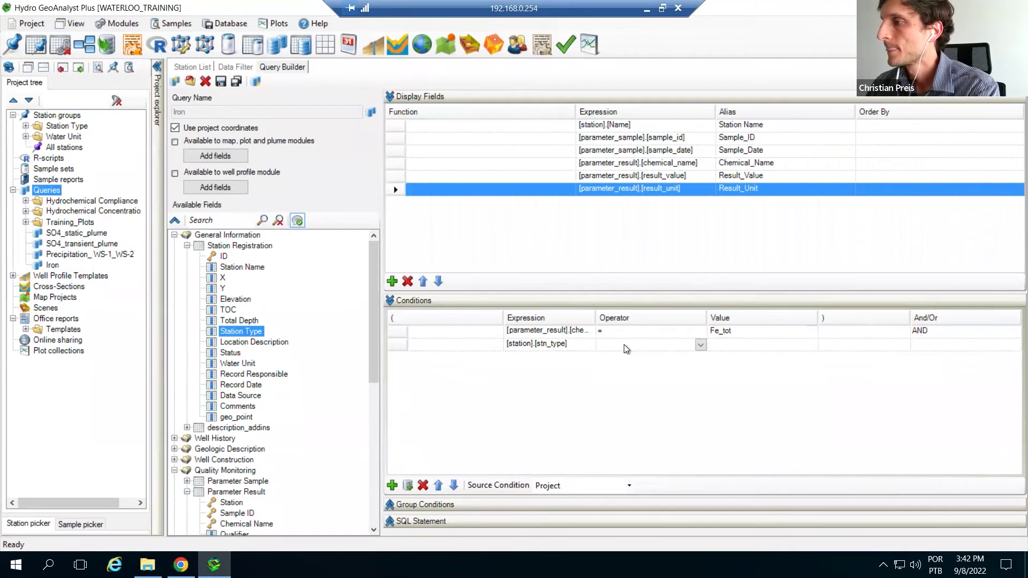
{"action": "left_click", "coordinate": [625, 344]}
{"action": "left_click", "coordinate": [610, 438]}
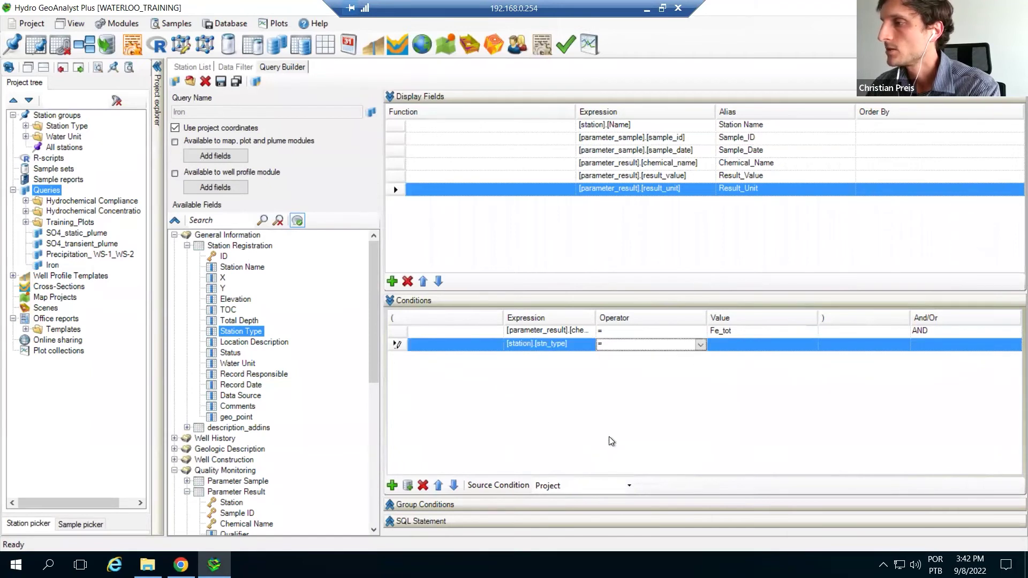
{"action": "left_click", "coordinate": [775, 344]}
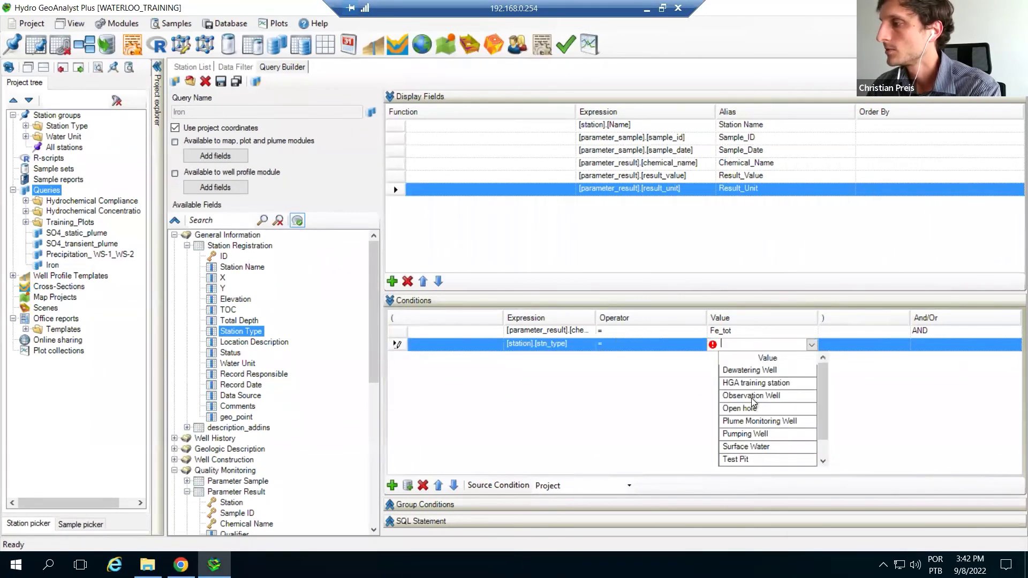
{"action": "left_click", "coordinate": [751, 401]}
{"action": "key", "text": "Tab"}
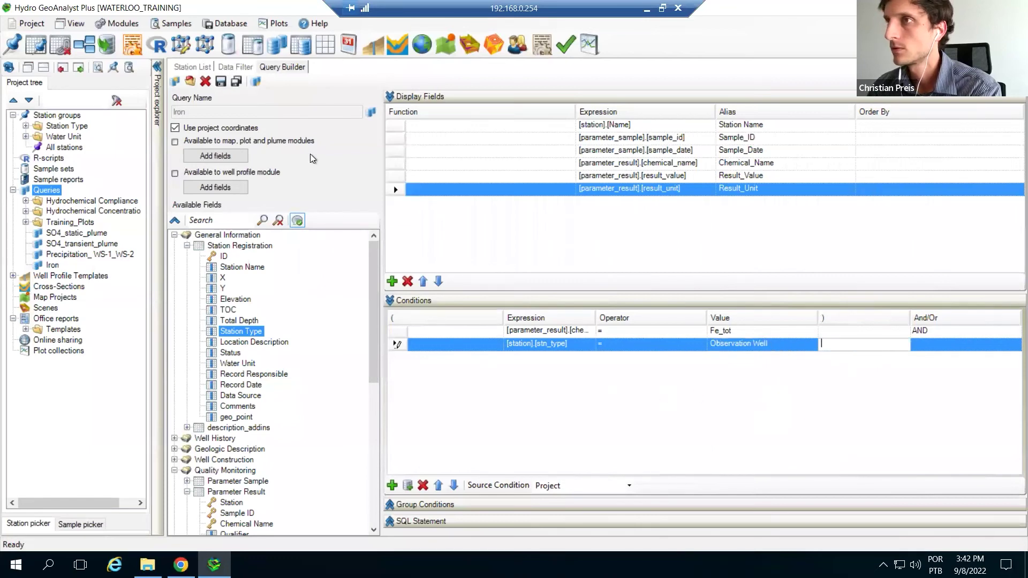
{"action": "left_click", "coordinate": [221, 81]}
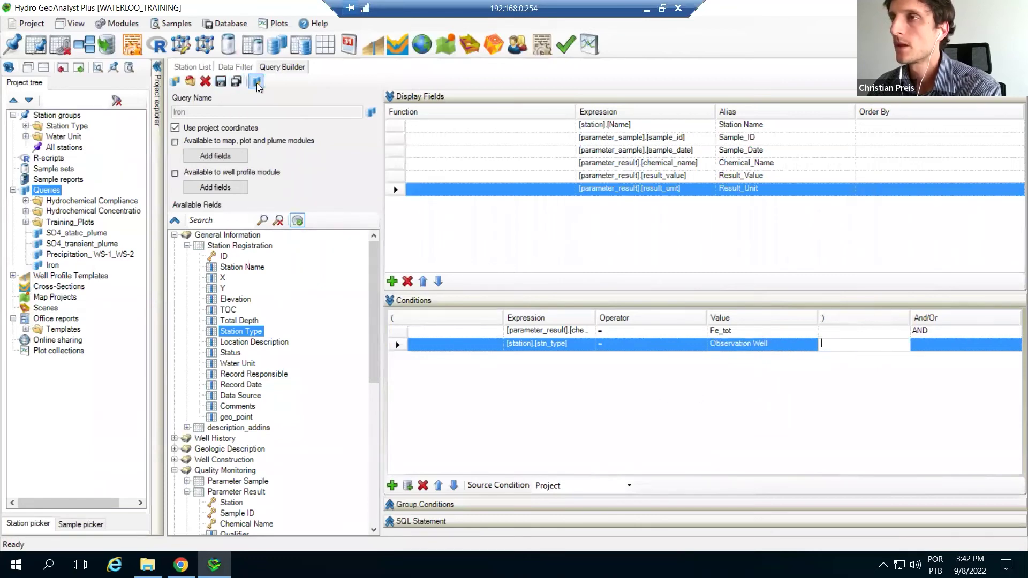
Step: Run the Iron query and look through the returned total iron rows
{"action": "left_click", "coordinate": [257, 82]}
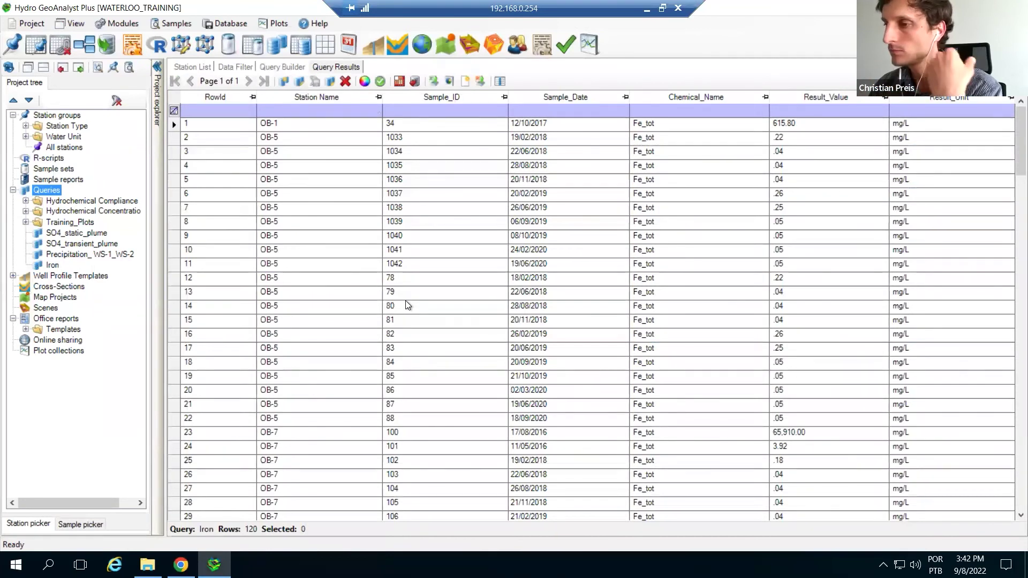
{"action": "mouse_move", "coordinate": [358, 114]}
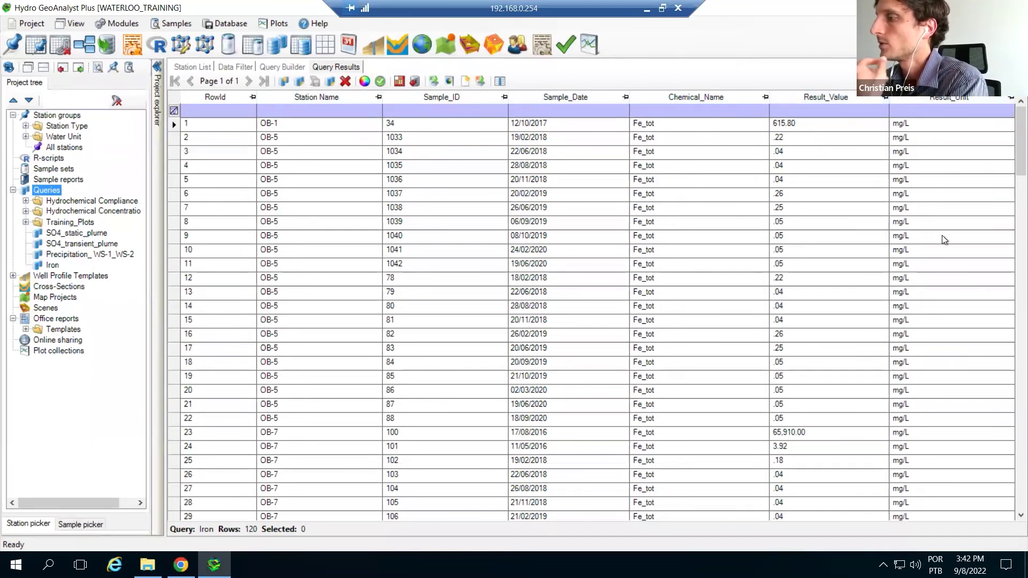
{"action": "scroll", "coordinate": [937, 234], "scroll_direction": "down", "scroll_amount": 4}
{"action": "scroll", "coordinate": [850, 355], "scroll_direction": "down", "scroll_amount": 13}
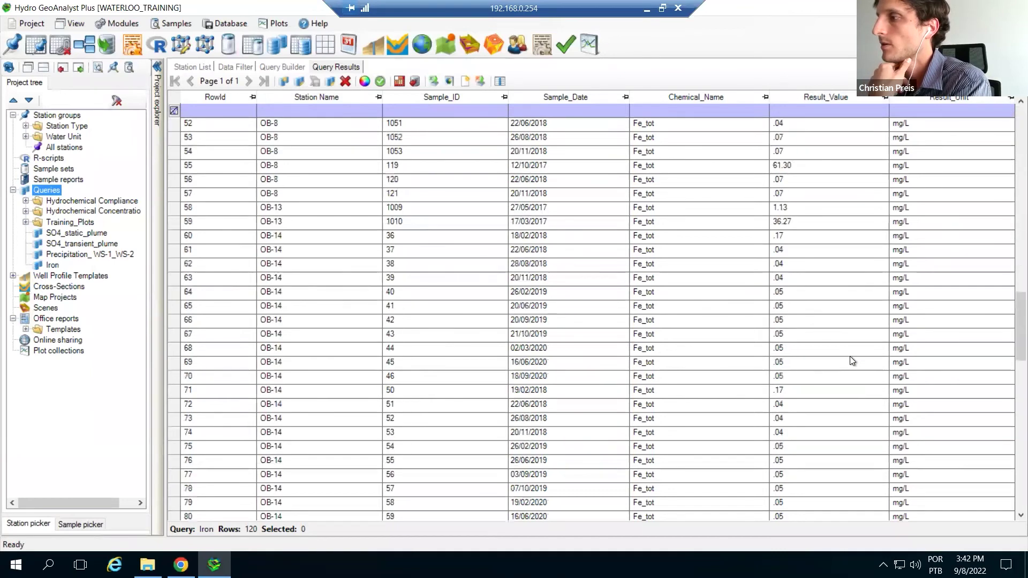
{"action": "scroll", "coordinate": [850, 355], "scroll_direction": "up", "scroll_amount": 17}
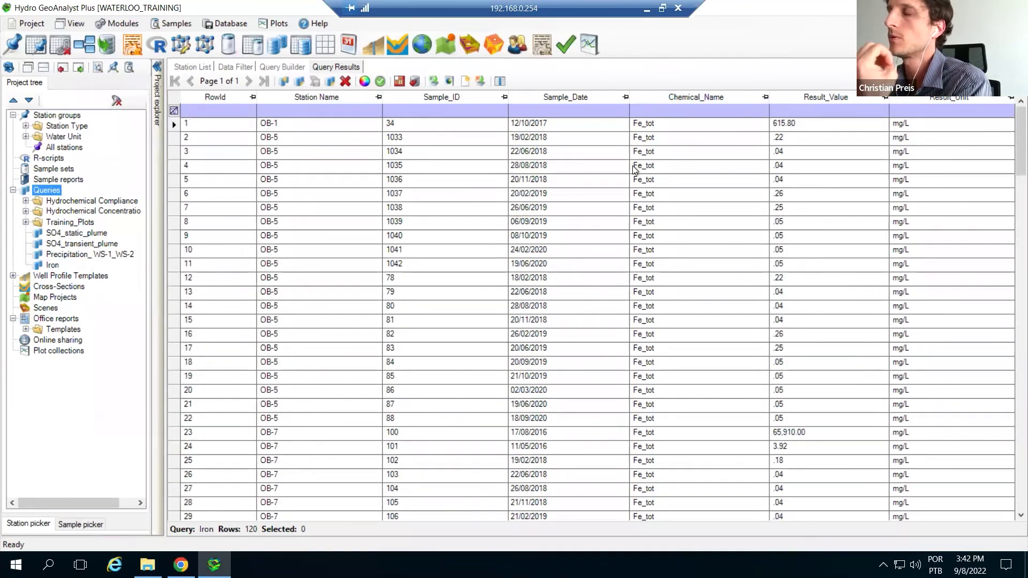
Step: Export the query results as an Excel file named Iron_Information and open the exported workbook
{"action": "left_click", "coordinate": [416, 81]}
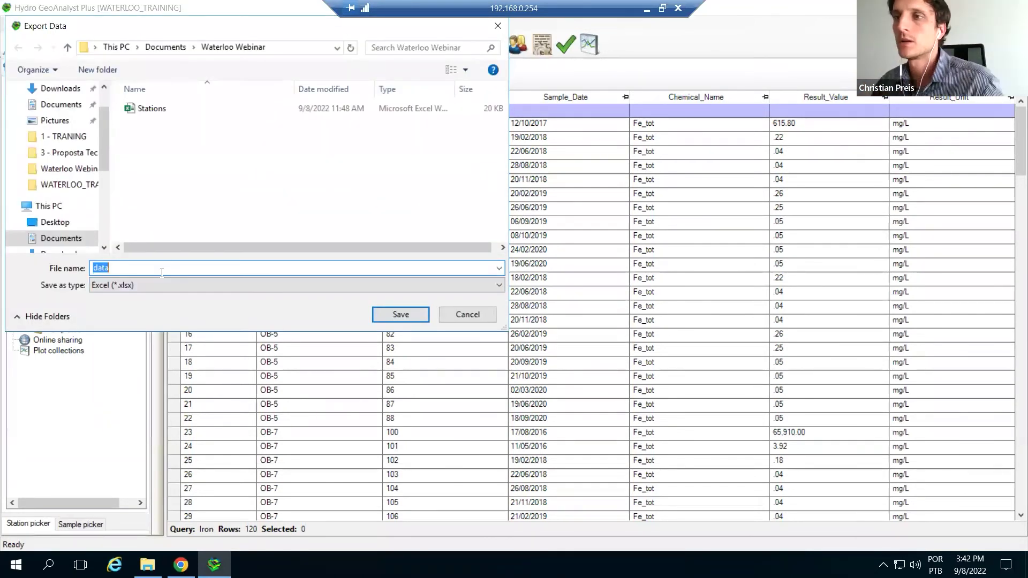
{"action": "type", "text": "Iron_Inbf"}
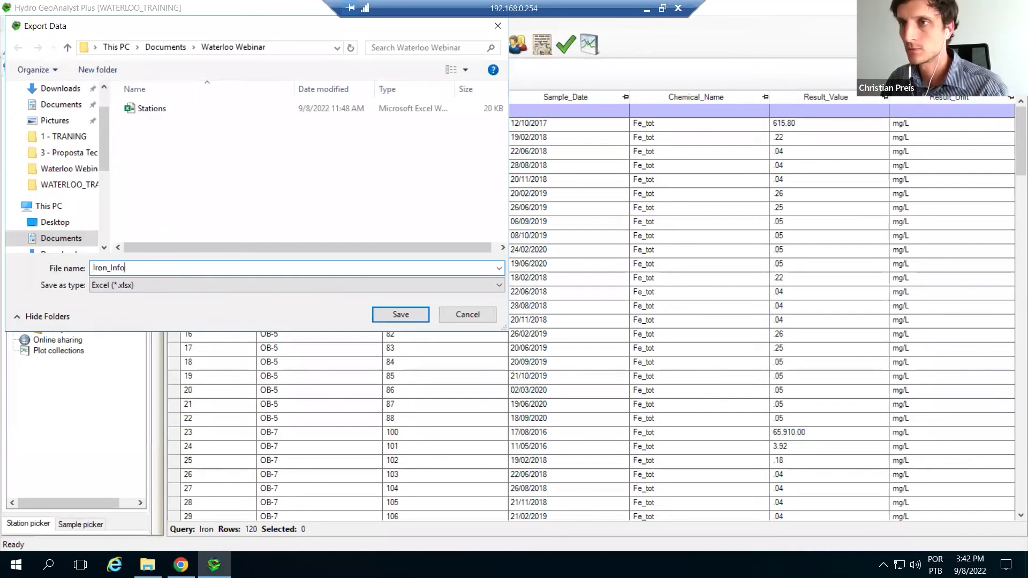
{"action": "type", "text": "rmation"}
{"action": "key", "text": "Return"}
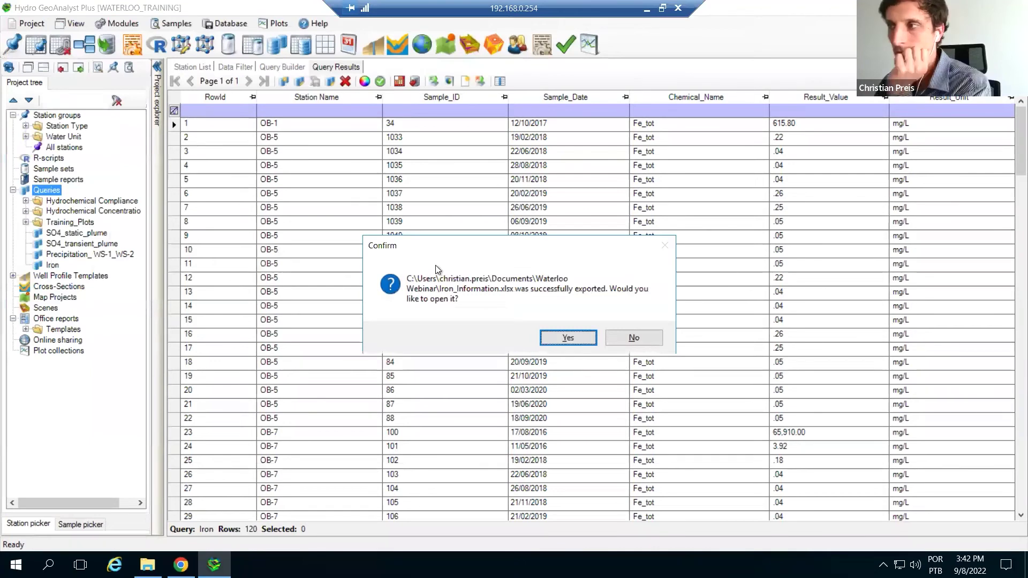
{"action": "left_click", "coordinate": [548, 338]}
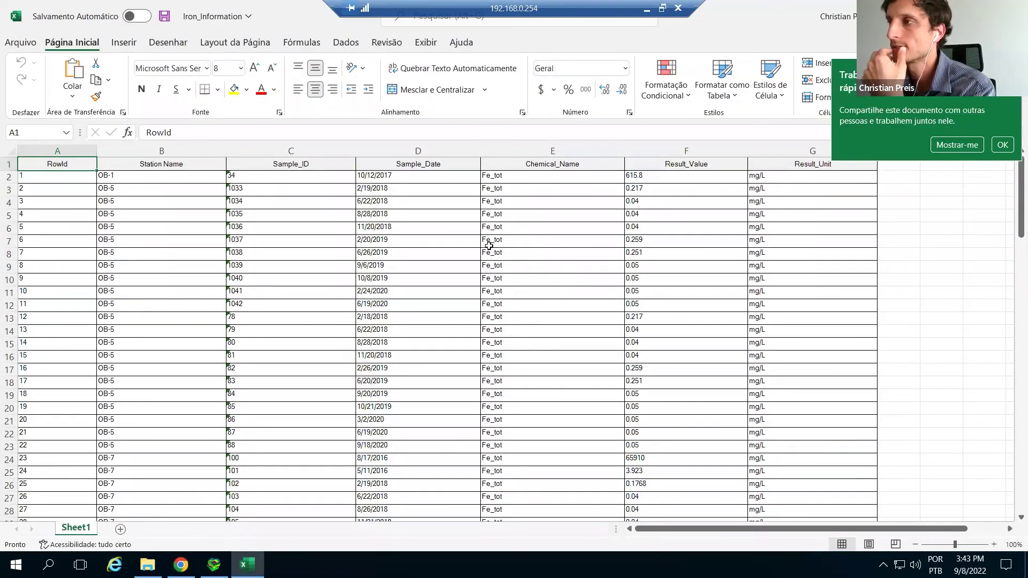
Step: Examine the exported workbook's columns from Station Name through Result_Unit and their data rows
{"action": "left_click", "coordinate": [1003, 145]}
{"action": "left_click", "coordinate": [815, 266]}
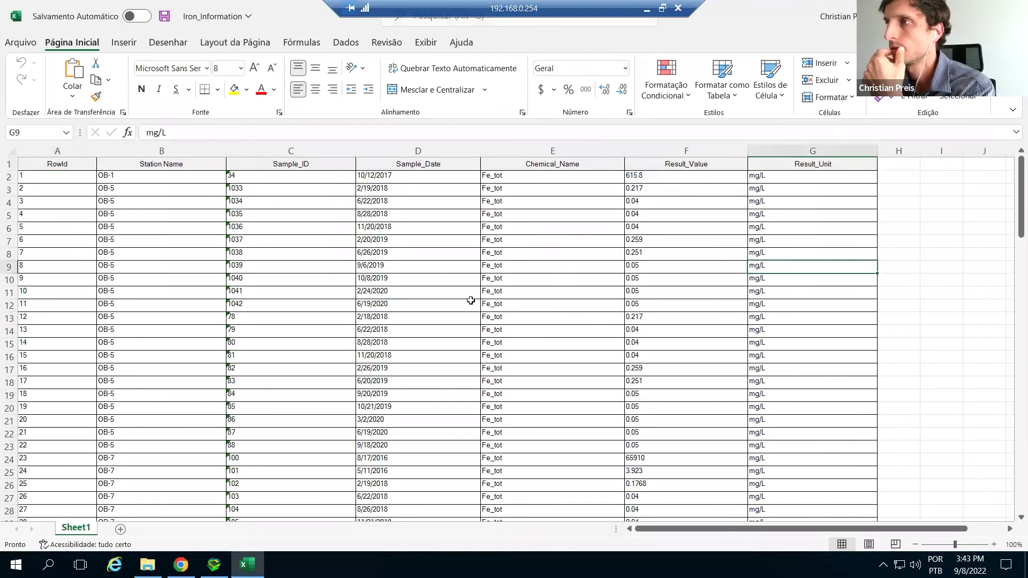
{"action": "left_click", "coordinate": [179, 166]}
{"action": "left_click", "coordinate": [291, 165]}
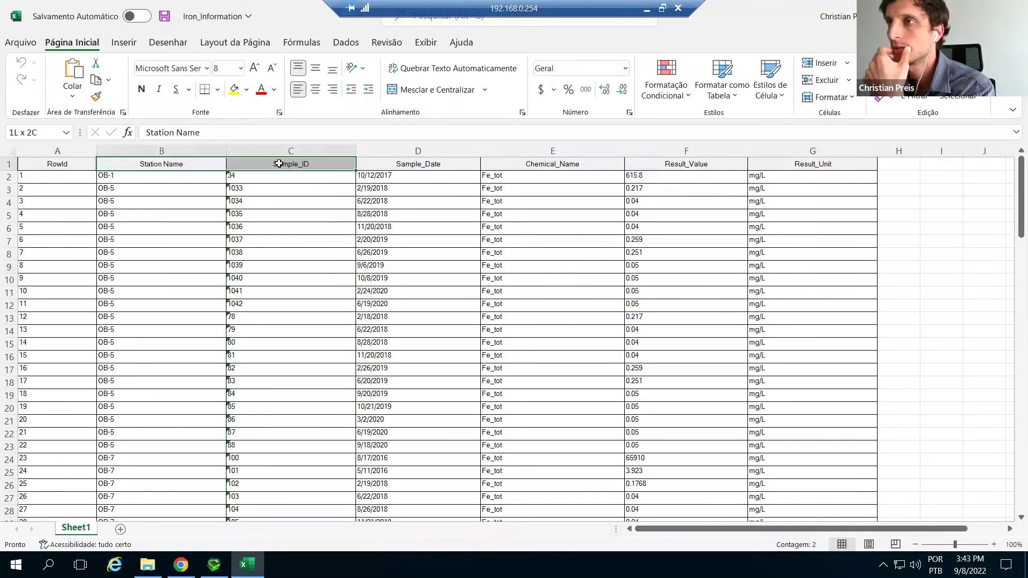
{"action": "left_click", "coordinate": [410, 165]}
{"action": "left_click", "coordinate": [538, 166]}
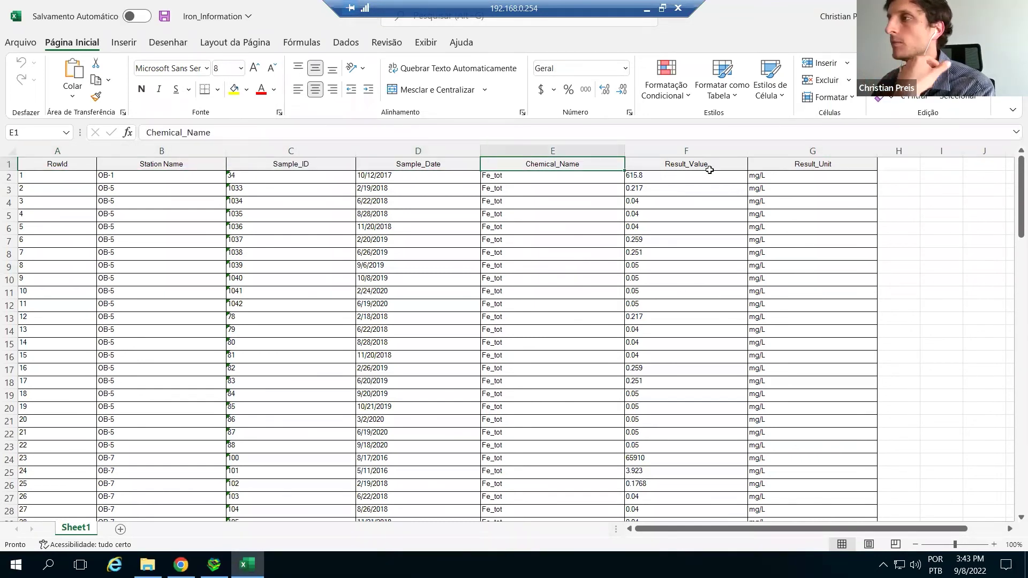
{"action": "left_click", "coordinate": [712, 165]}
{"action": "left_click", "coordinate": [758, 164]}
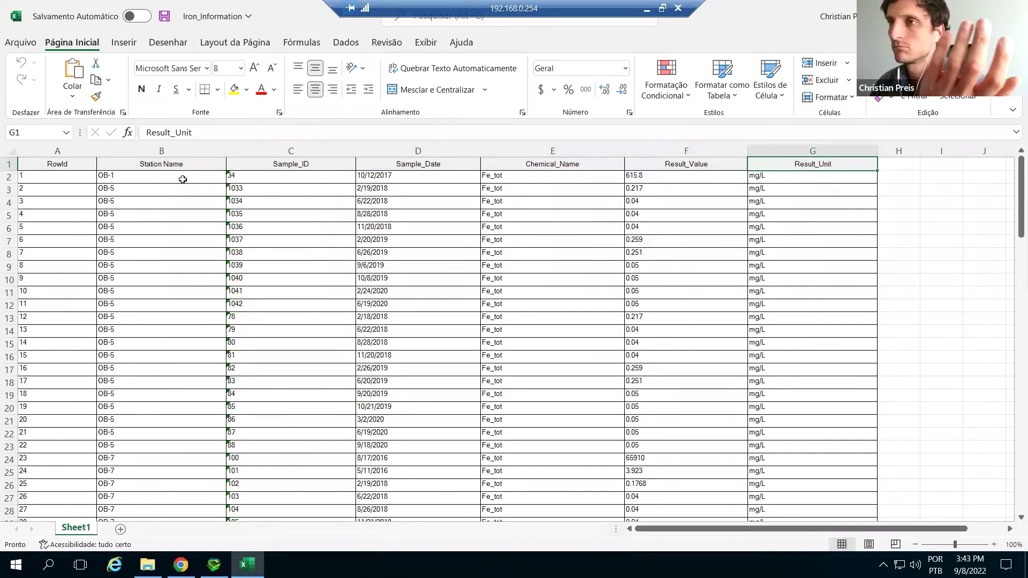
{"action": "left_click_drag", "start_coordinate": [185, 167], "coordinate": [796, 453]}
{"action": "left_click", "coordinate": [564, 318]}
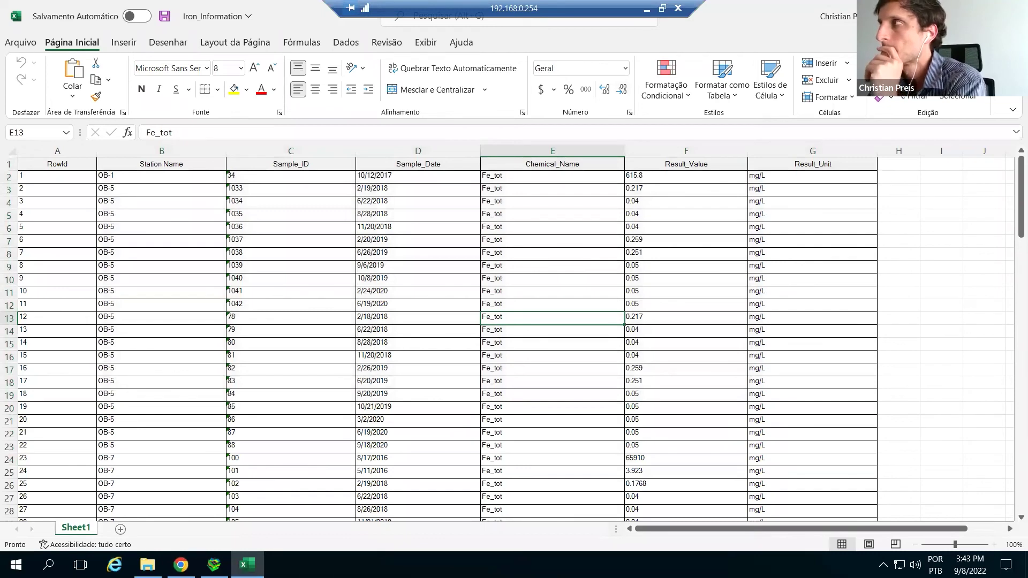
Step: Switch back to Hydro GeoAnalyst and sort the Iron query results by Sample_Date, newest first
{"action": "key", "text": "alt+Tab"}
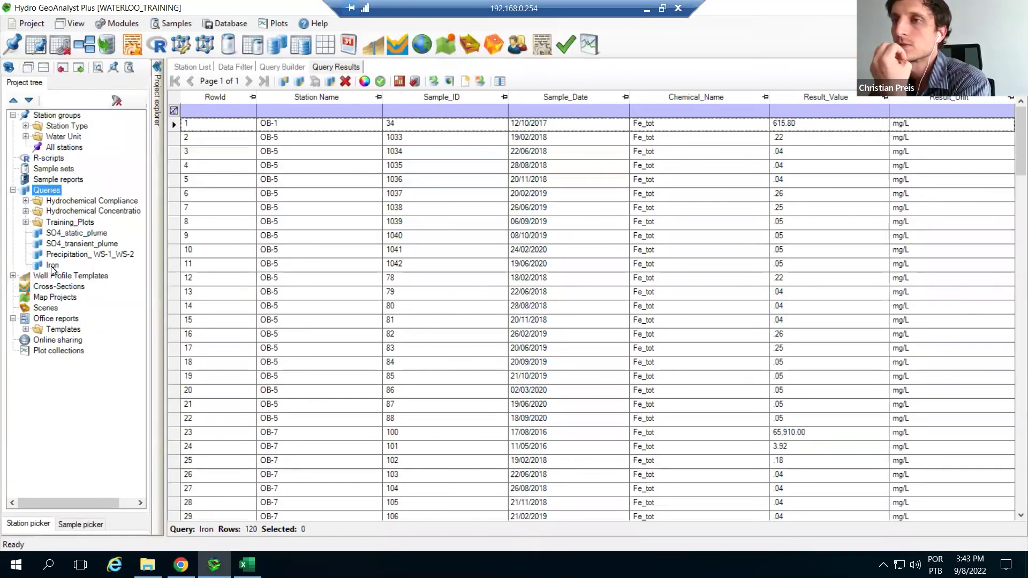
{"action": "scroll", "coordinate": [560, 394], "scroll_direction": "down", "scroll_amount": 17}
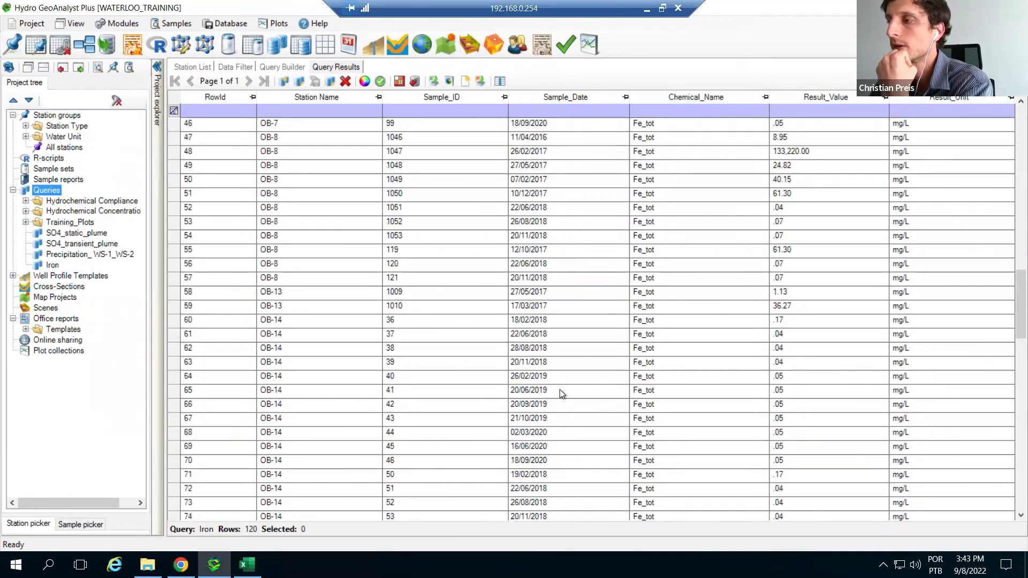
{"action": "scroll", "coordinate": [560, 394], "scroll_direction": "up", "scroll_amount": 17}
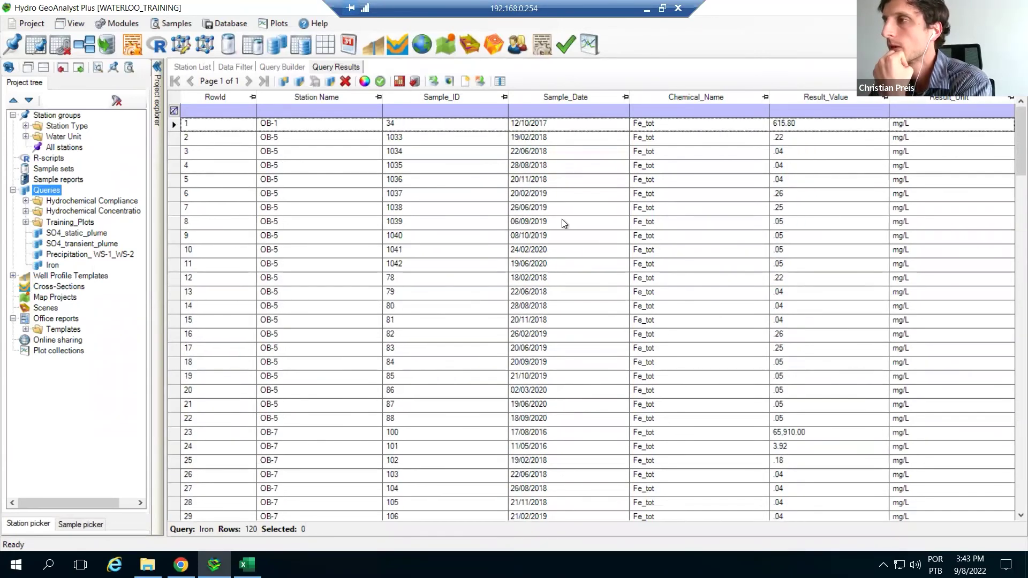
{"action": "left_click", "coordinate": [561, 110]}
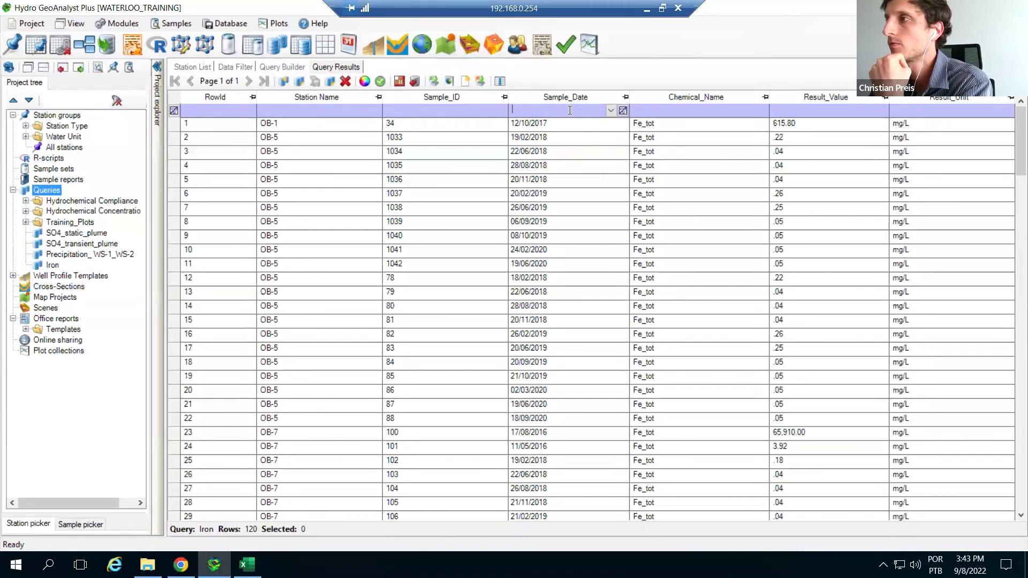
{"action": "left_click", "coordinate": [591, 100]}
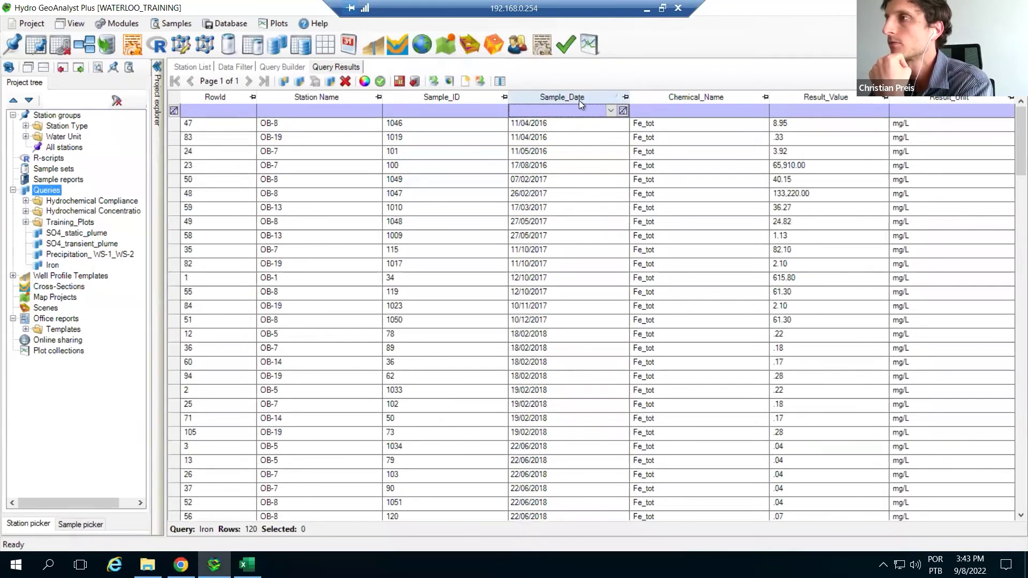
{"action": "left_click", "coordinate": [579, 101]}
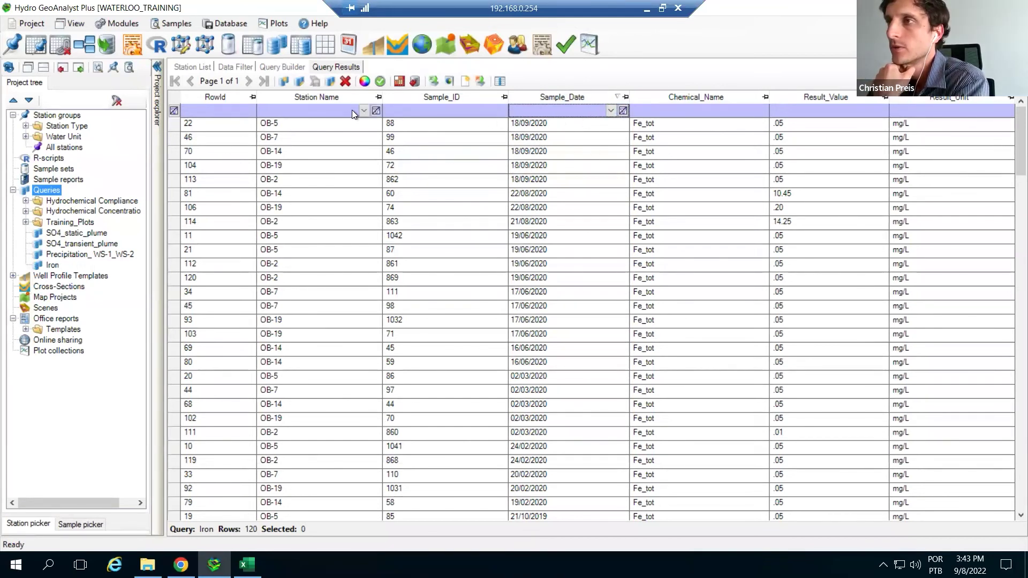
Step: Filter the query results by Station Name to show only station OB-2
{"action": "left_click", "coordinate": [364, 110]}
{"action": "left_click", "coordinate": [418, 163]}
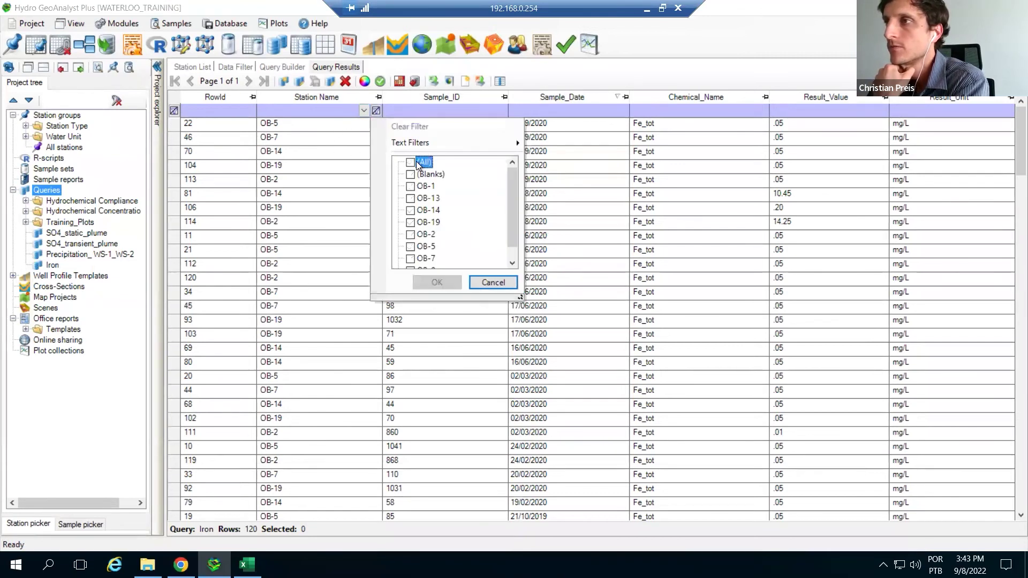
{"action": "left_click", "coordinate": [410, 235]}
{"action": "left_click", "coordinate": [437, 282]}
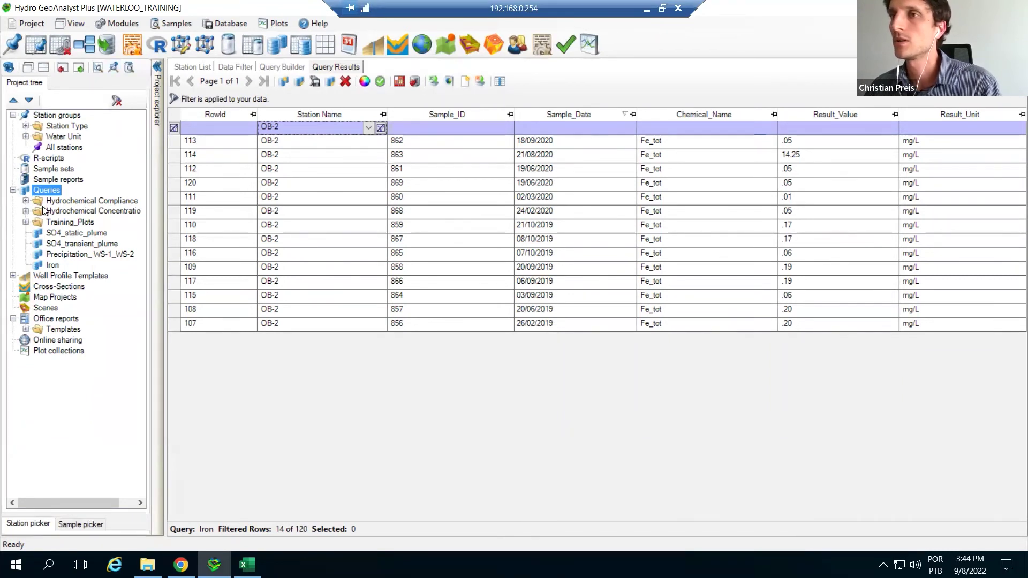
Step: Reopen the saved Iron query from the project tree and sort its unfiltered results by Sample_Date, newest first
{"action": "left_click", "coordinate": [52, 266]}
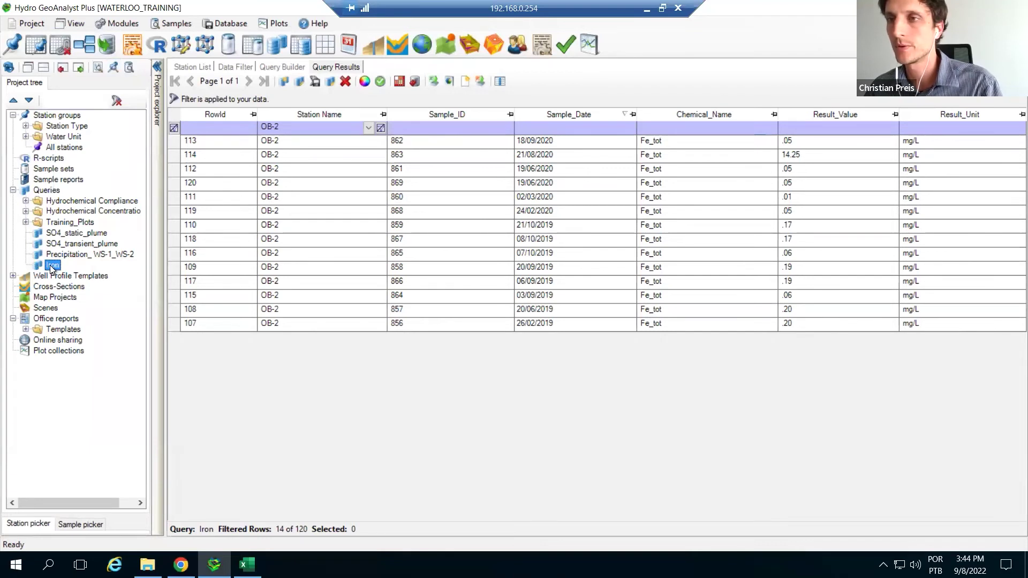
{"action": "double_click", "coordinate": [52, 266]}
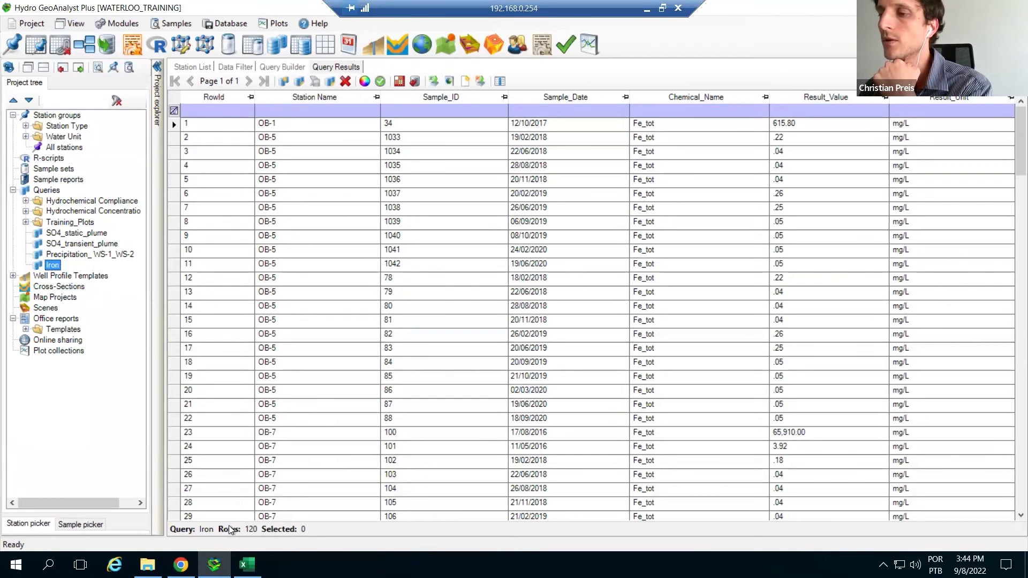
{"action": "scroll", "coordinate": [387, 326], "scroll_direction": "down", "scroll_amount": 10}
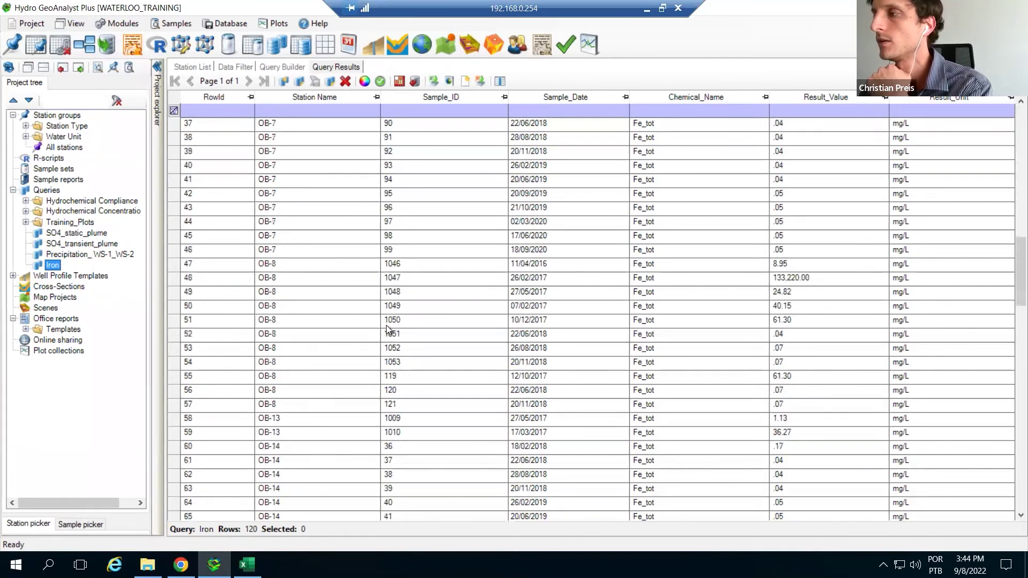
{"action": "scroll", "coordinate": [386, 326], "scroll_direction": "up", "scroll_amount": 10}
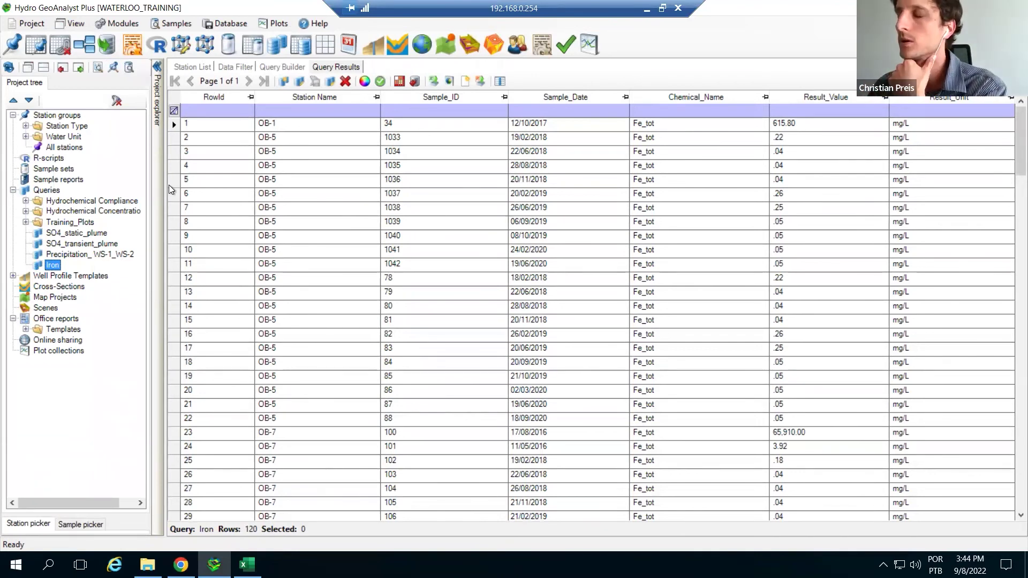
{"action": "left_click", "coordinate": [564, 98]}
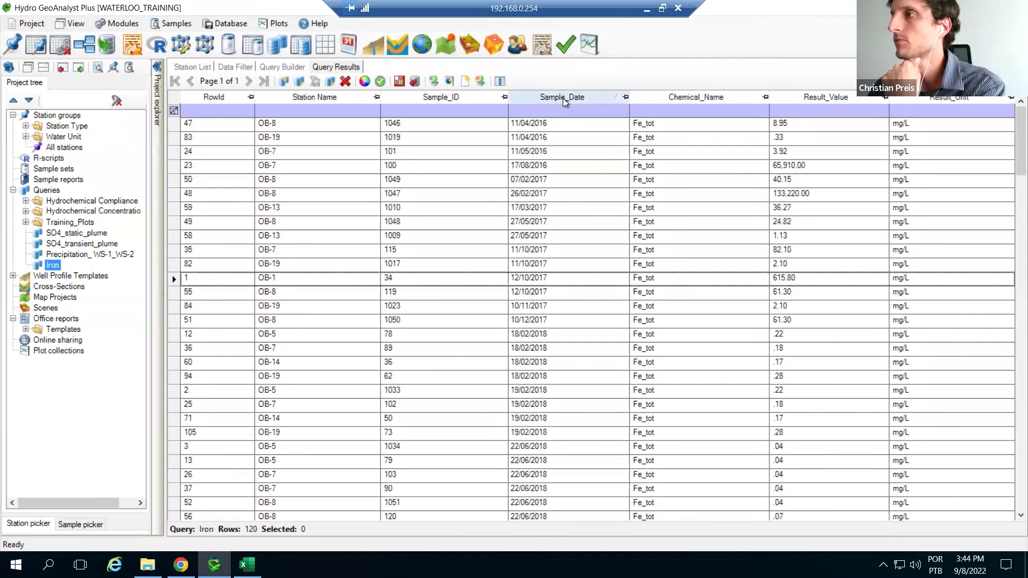
{"action": "scroll", "coordinate": [554, 198], "scroll_direction": "down", "scroll_amount": 4}
{"action": "scroll", "coordinate": [554, 198], "scroll_direction": "up", "scroll_amount": 4}
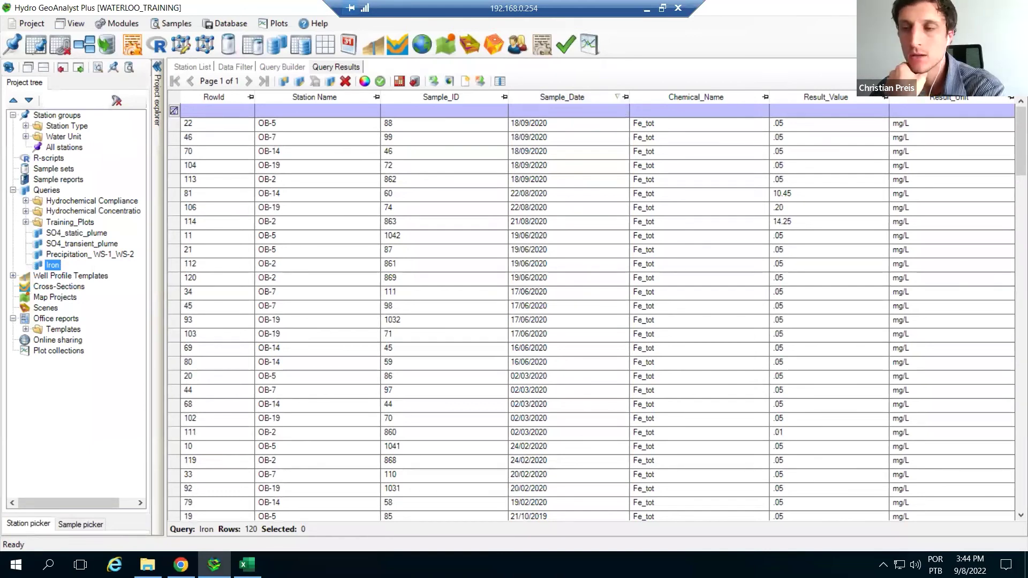
Step: Switch to the Power BI monitoring report in Chrome, view its Dashboard page, and return to Hydro GeoAnalyst
{"action": "key", "text": "alt+Tab"}
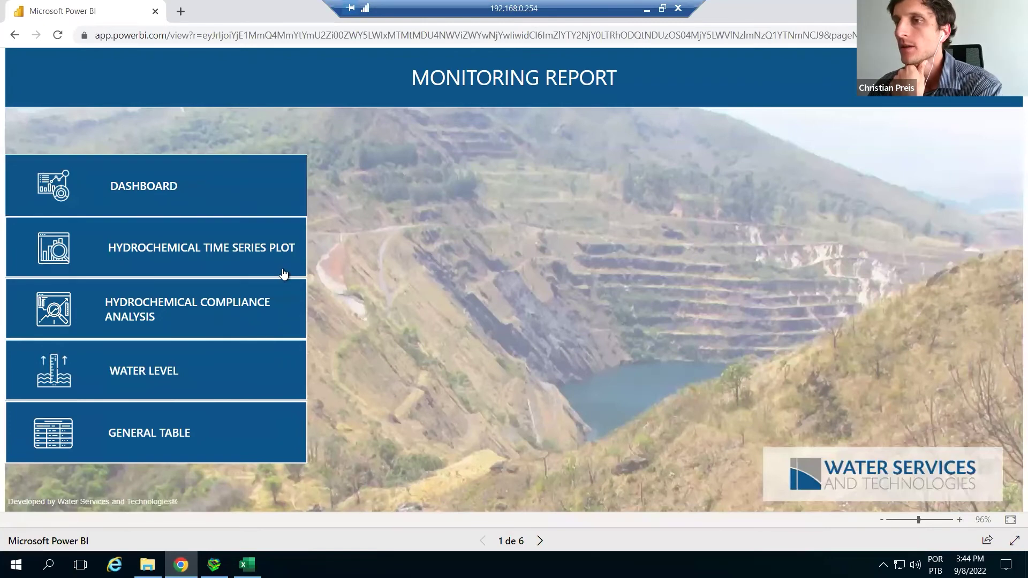
{"action": "key", "text": "alt+Tab"}
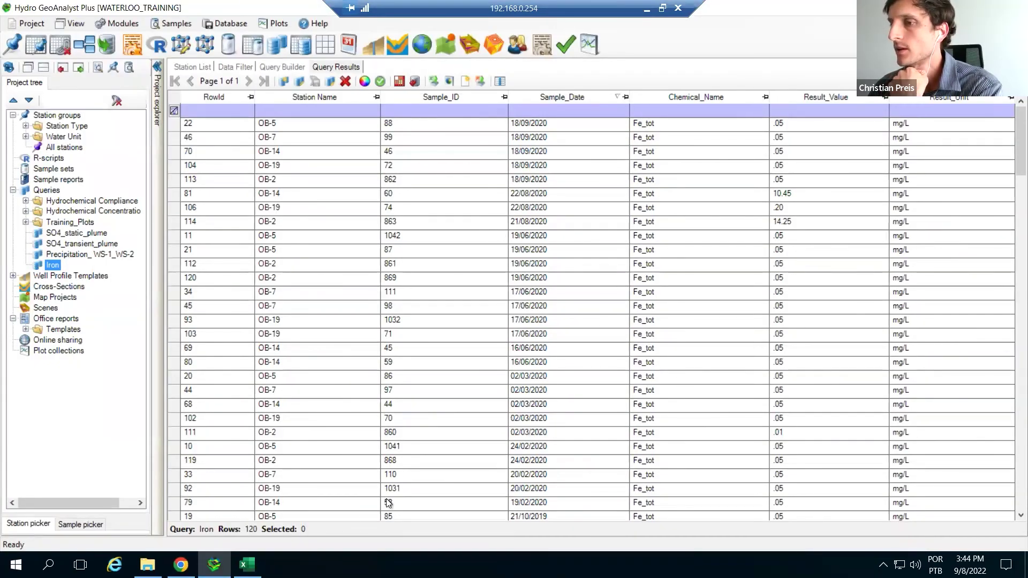
{"action": "key", "text": "alt+Tab"}
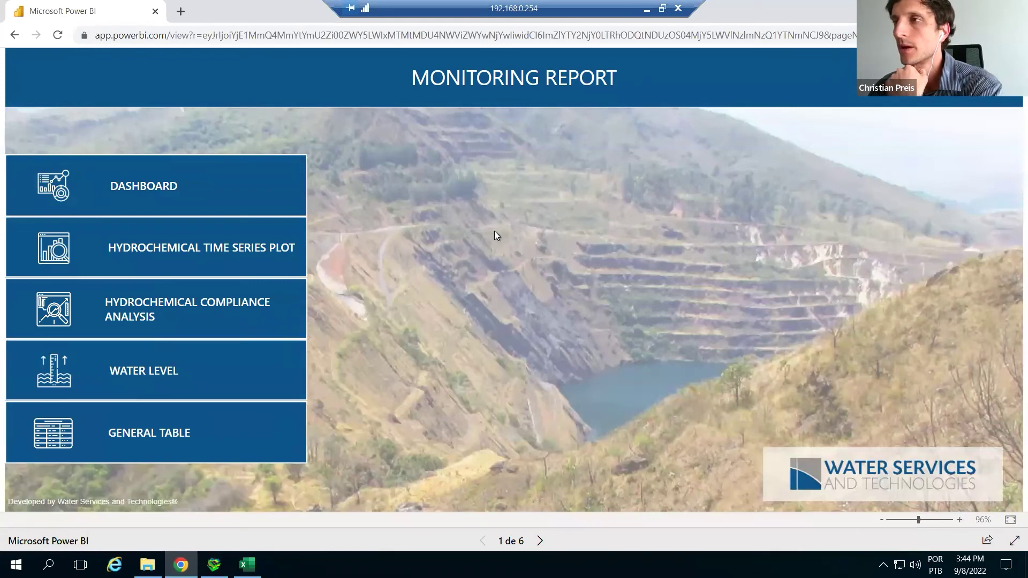
{"action": "key", "text": "alt+Tab"}
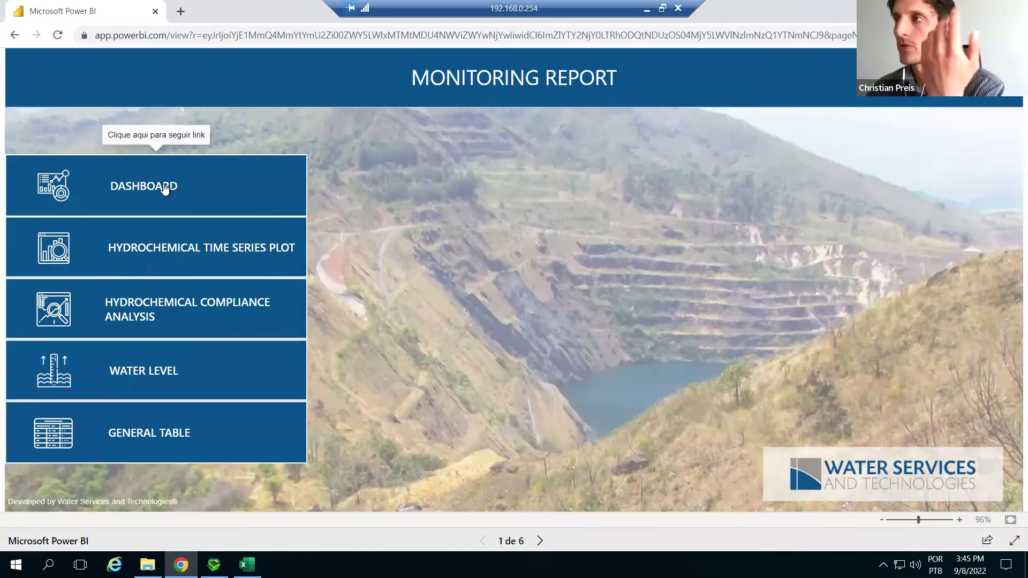
{"action": "left_click", "coordinate": [165, 189]}
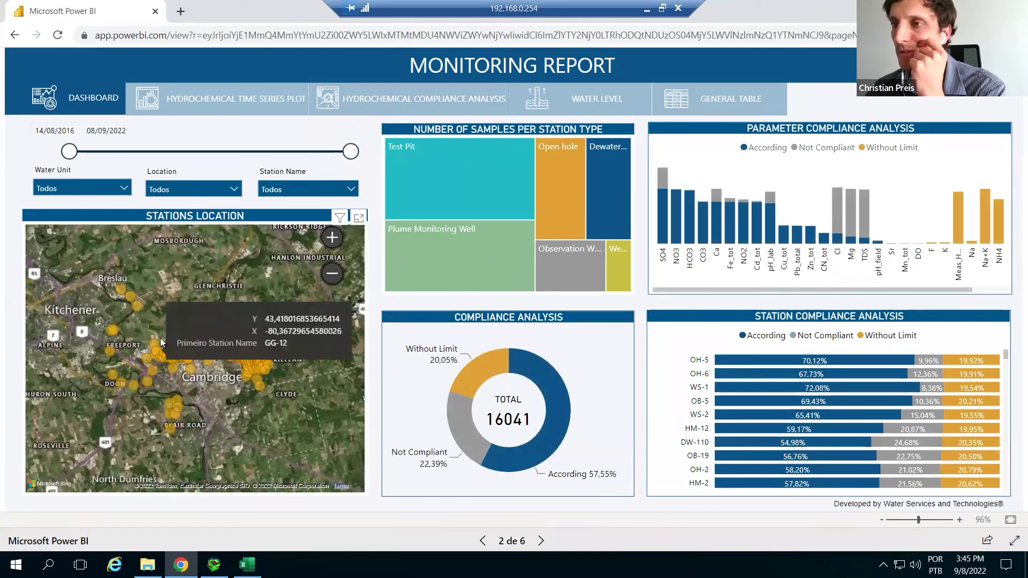
{"action": "mouse_move", "coordinate": [121, 290]}
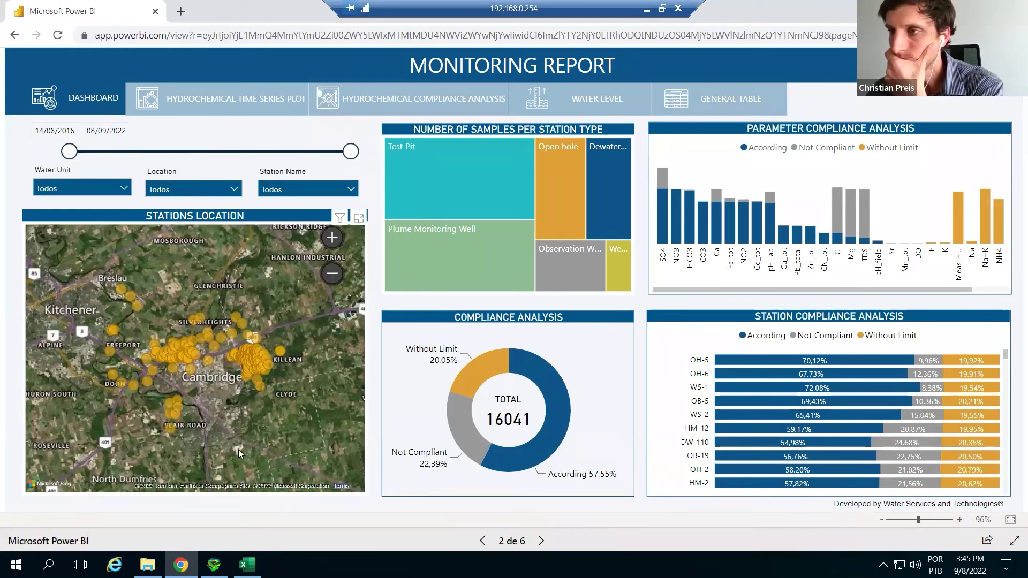
{"action": "mouse_move", "coordinate": [210, 554]}
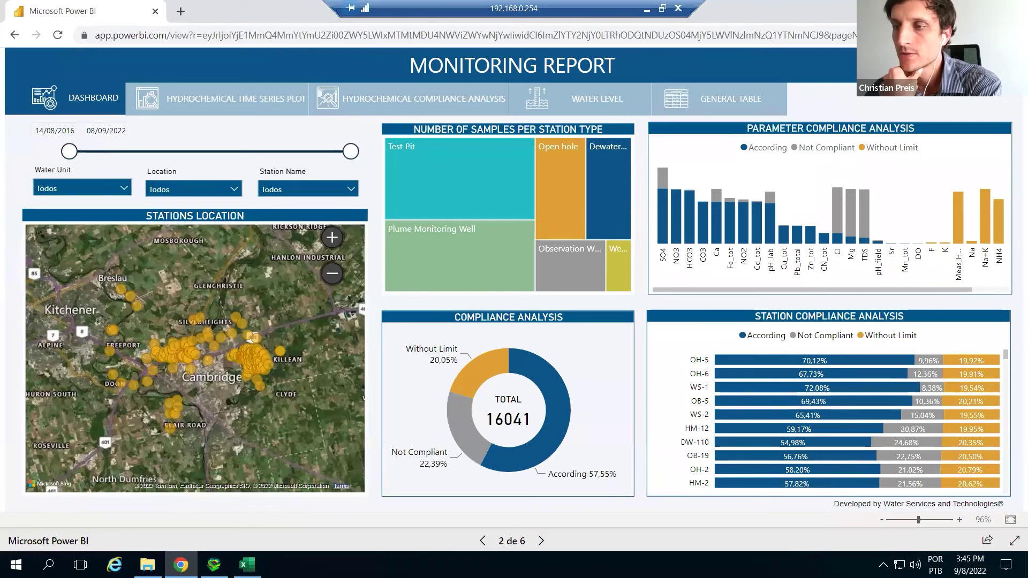
{"action": "left_click", "coordinate": [191, 505]}
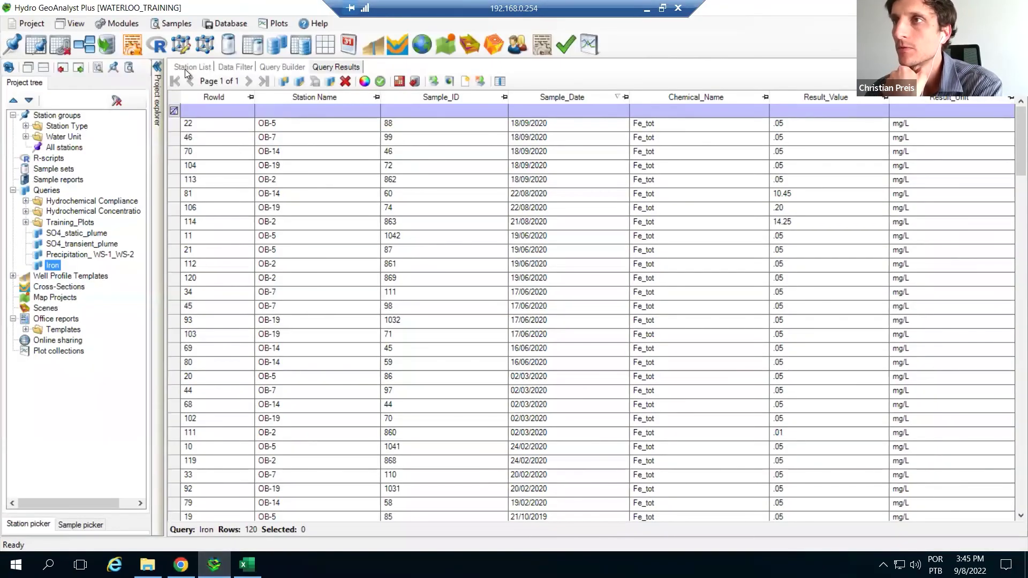
Step: Check the station list, switch to the Power BI report in Chrome, and set the Dashboard date range to 31/07/2018–15/04/2019
{"action": "left_click", "coordinate": [191, 67]}
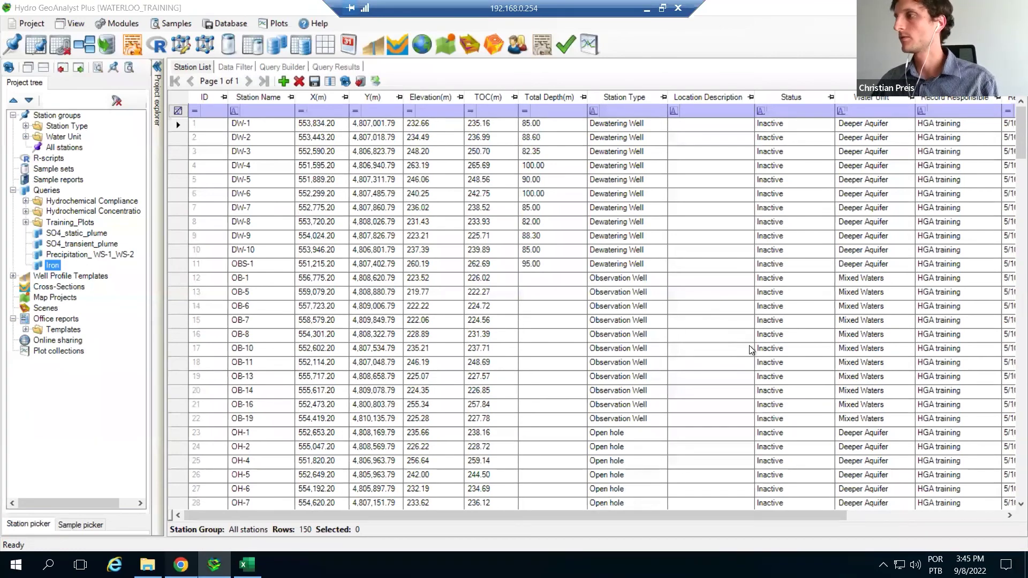
{"action": "key", "text": "alt+Tab"}
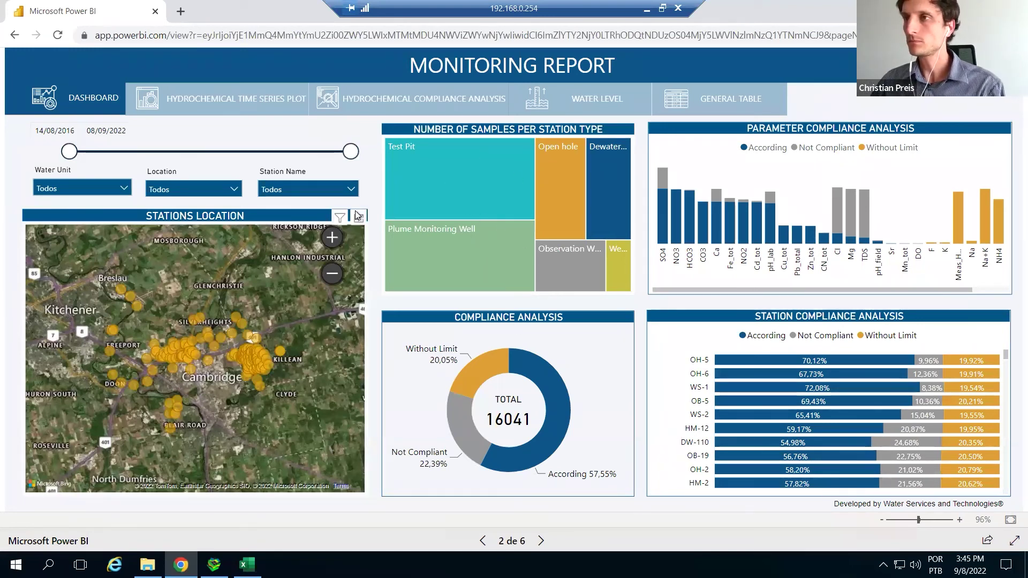
{"action": "left_click_drag", "start_coordinate": [70, 152], "coordinate": [160, 152]}
{"action": "left_click_drag", "start_coordinate": [351, 152], "coordinate": [181, 152]}
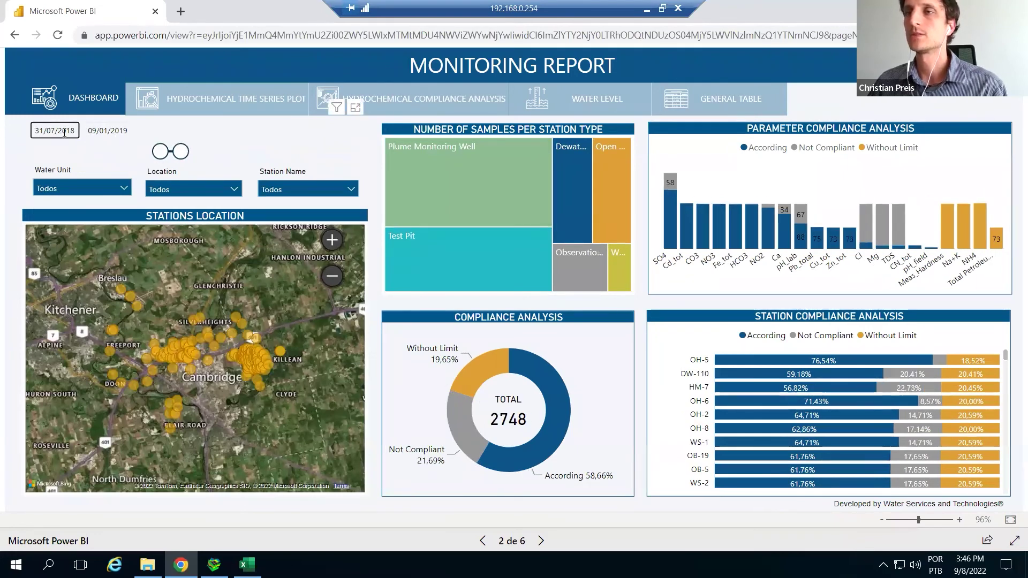
{"action": "left_click", "coordinate": [116, 133]}
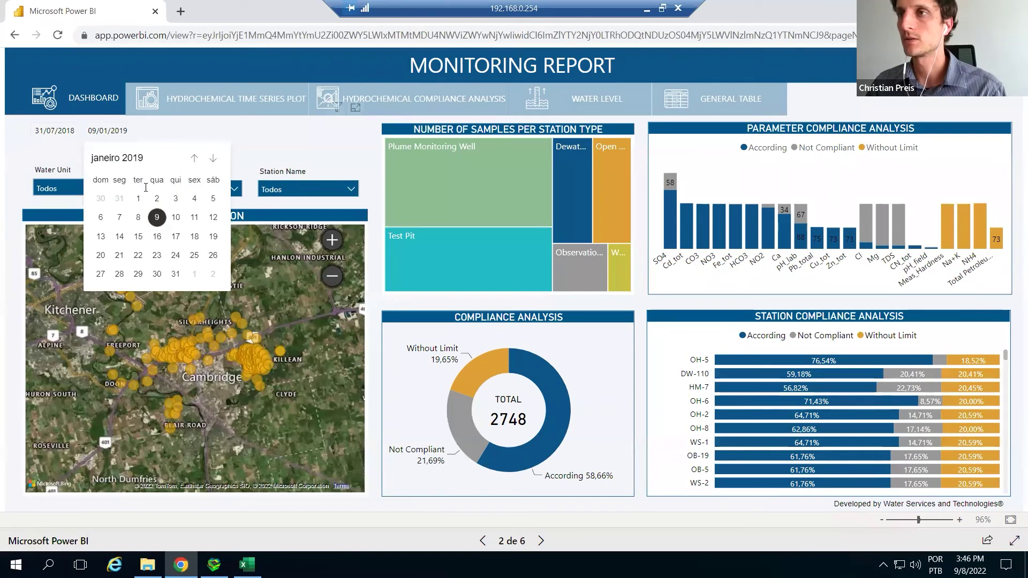
{"action": "left_click", "coordinate": [138, 198]}
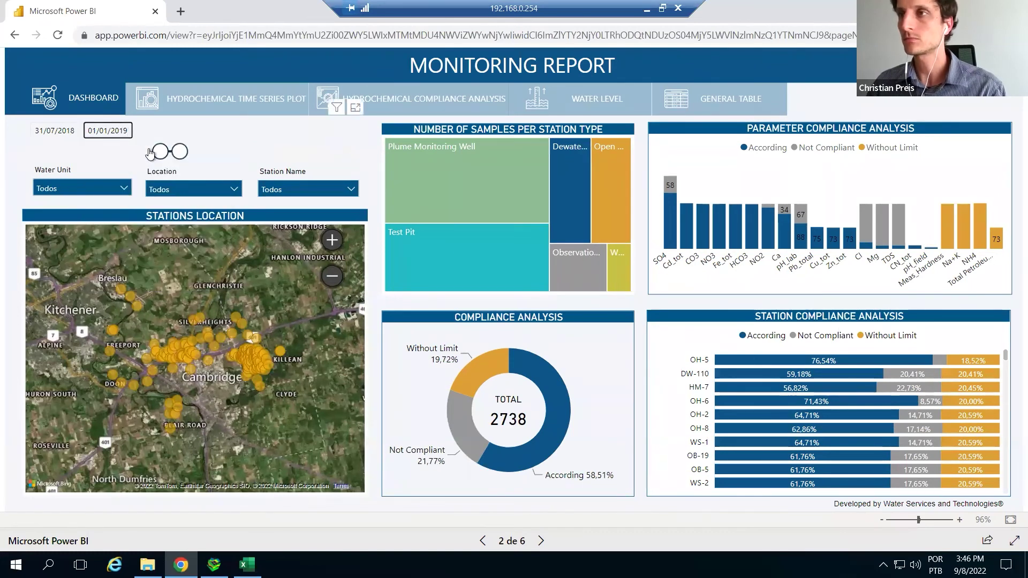
{"action": "left_click_drag", "start_coordinate": [180, 152], "coordinate": [193, 152]}
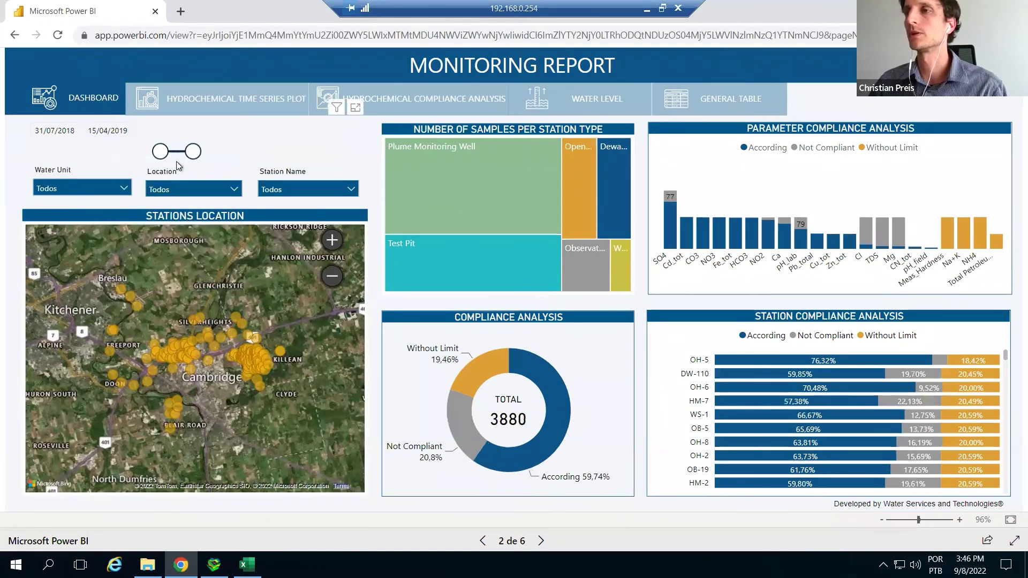
Step: On the Hydrochemical Time Series Plot page, set the parameter to Iron (Fe) and the station to DW-1
{"action": "left_click", "coordinate": [233, 111]}
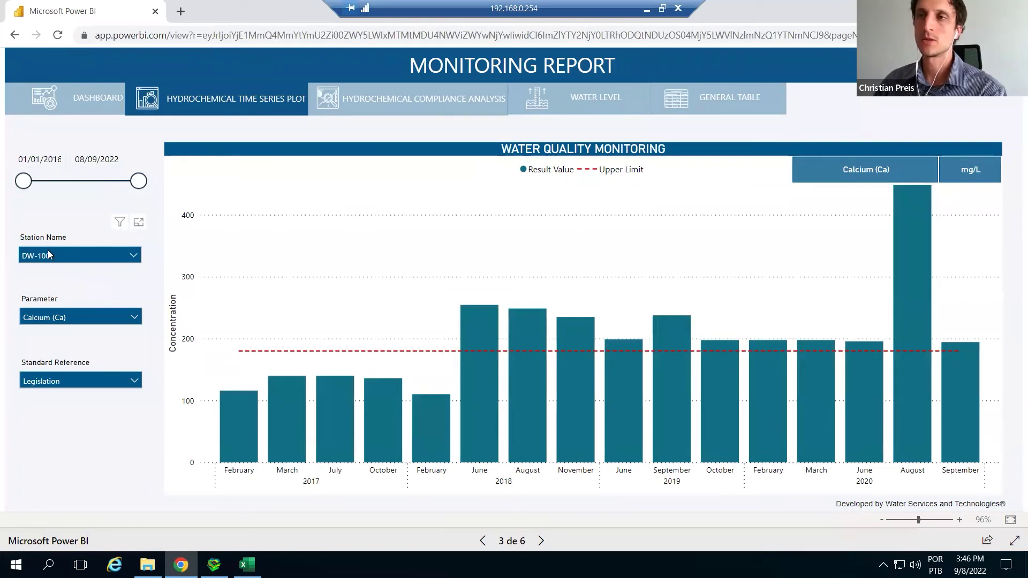
{"action": "left_click", "coordinate": [135, 317]}
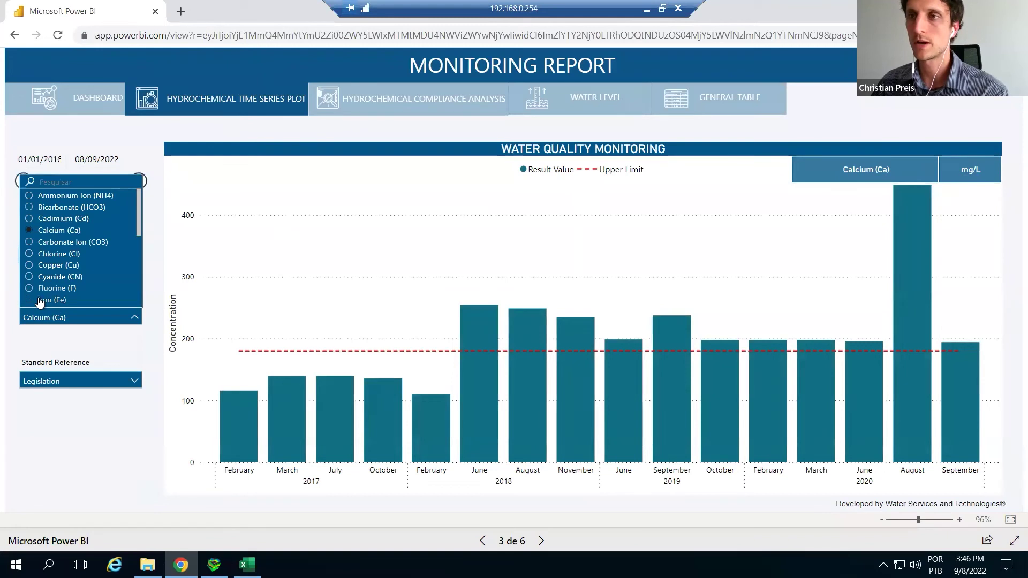
{"action": "left_click", "coordinate": [86, 306]}
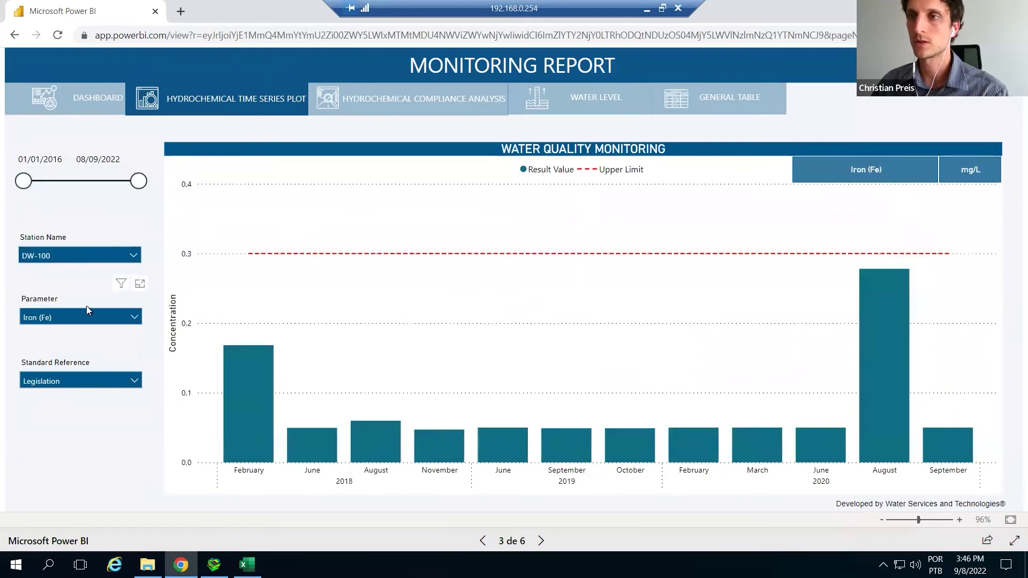
{"action": "left_click", "coordinate": [129, 256]}
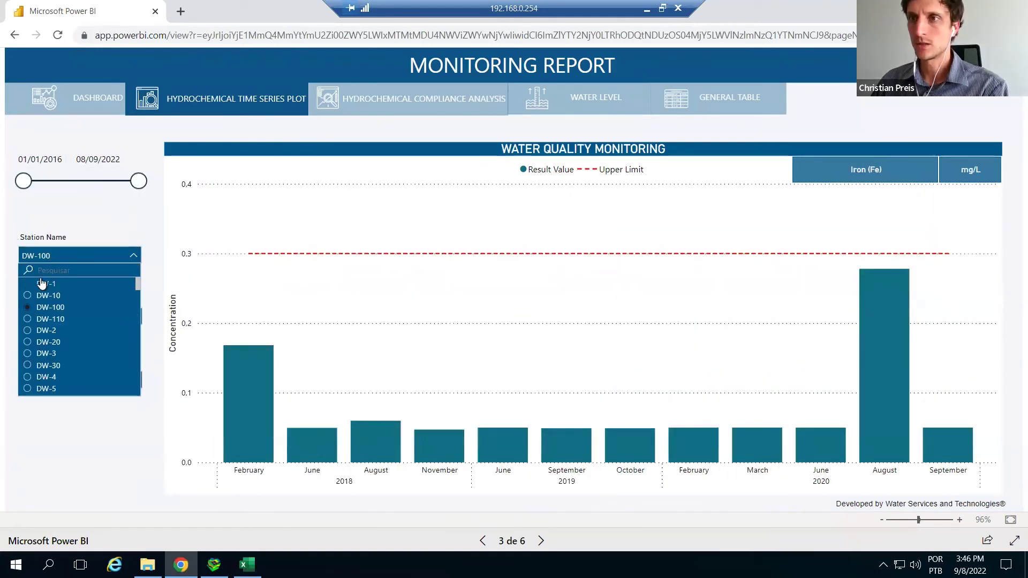
{"action": "left_click", "coordinate": [42, 281]}
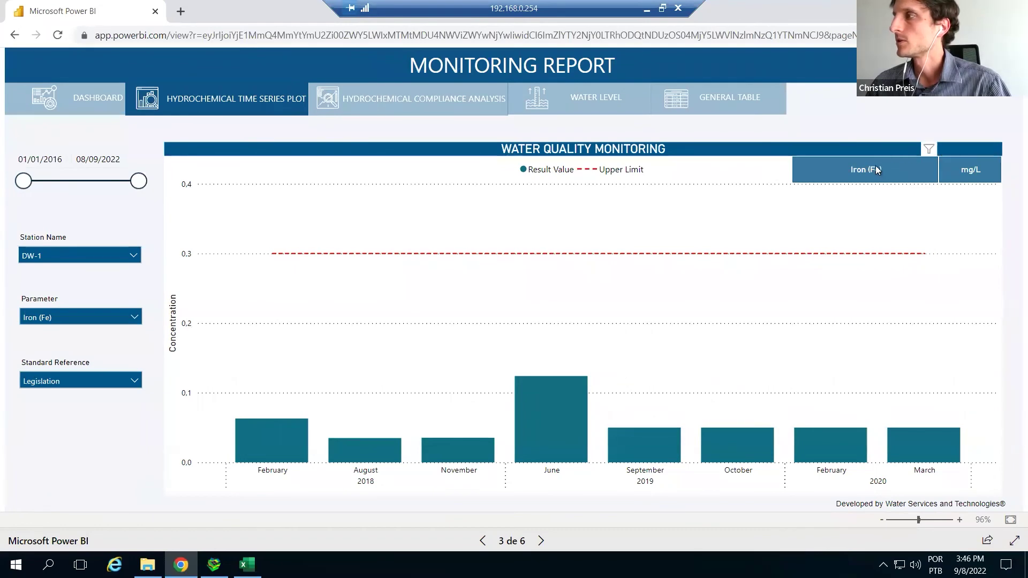
Step: View the Hydrochemical Compliance Analysis page, and set the Water Level page's date range to end on 28/07/2021
{"action": "left_click", "coordinate": [414, 110]}
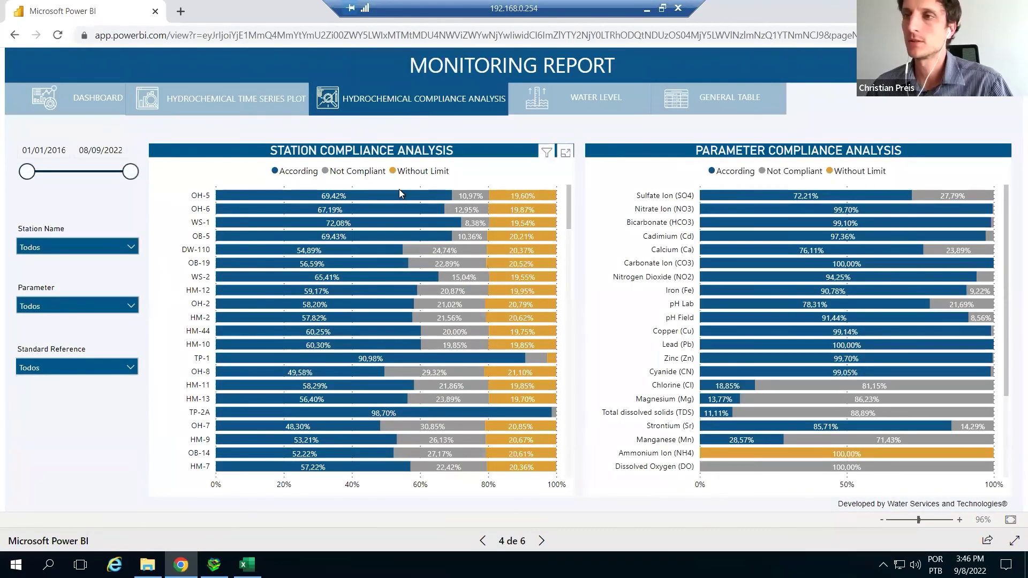
{"action": "left_click", "coordinate": [590, 101]}
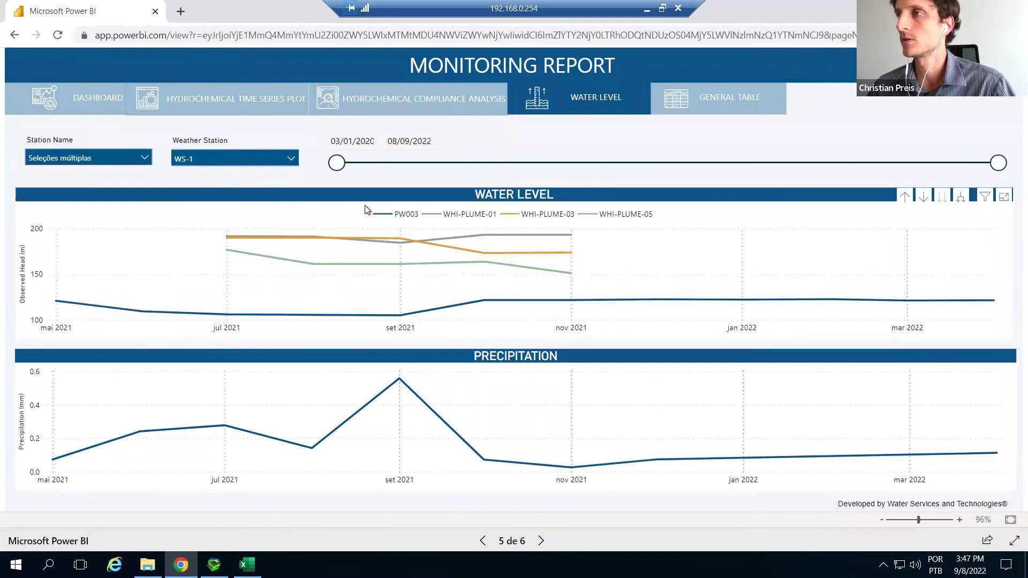
{"action": "left_click_drag", "start_coordinate": [988, 170], "coordinate": [711, 163]}
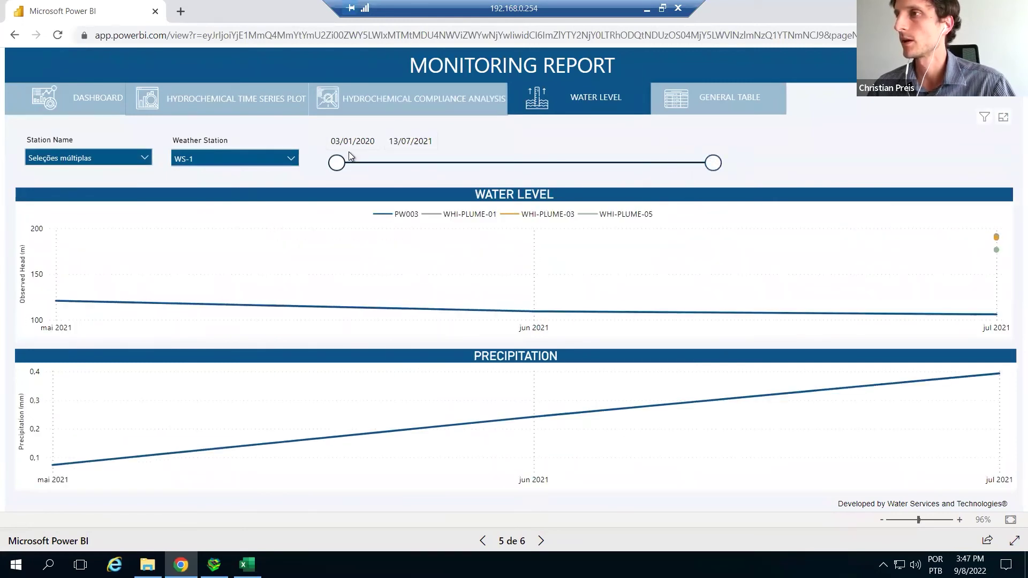
{"action": "left_click_drag", "start_coordinate": [710, 166], "coordinate": [732, 168]}
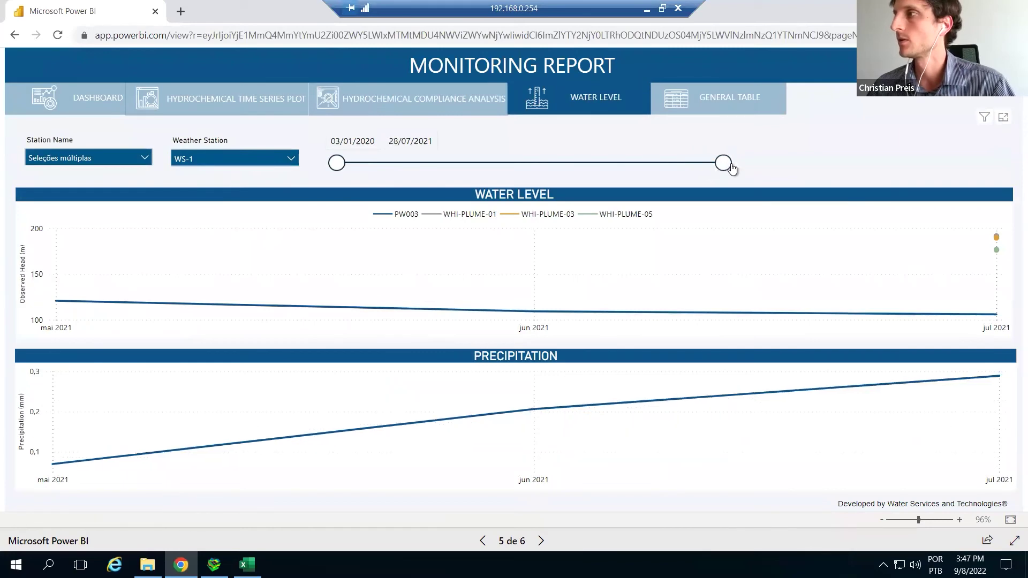
Step: View the hydrochemical and water level data in the General Table, and return to the time series plot with end date 08/09/2022
{"action": "left_click", "coordinate": [742, 110]}
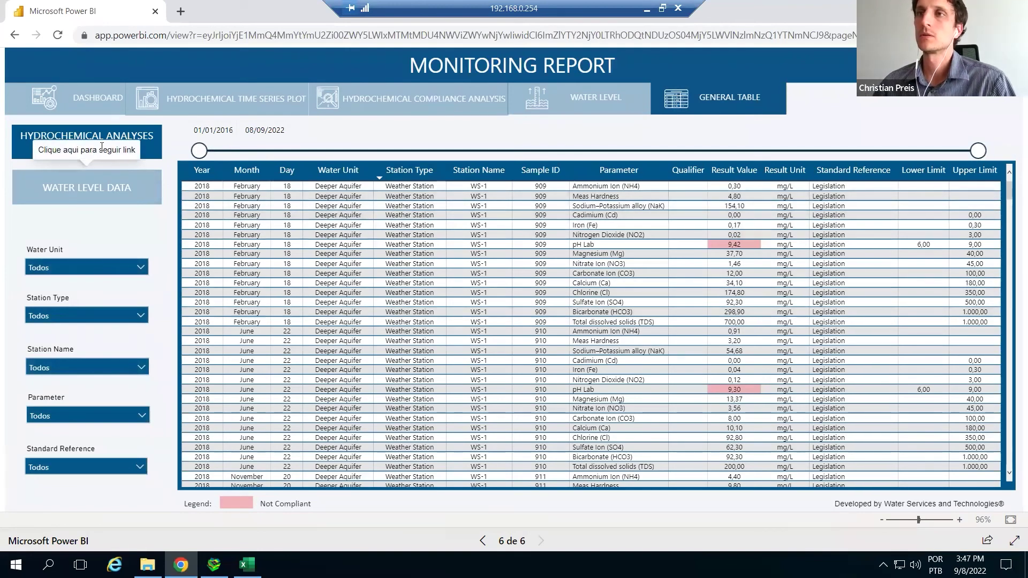
{"action": "left_click", "coordinate": [111, 192]}
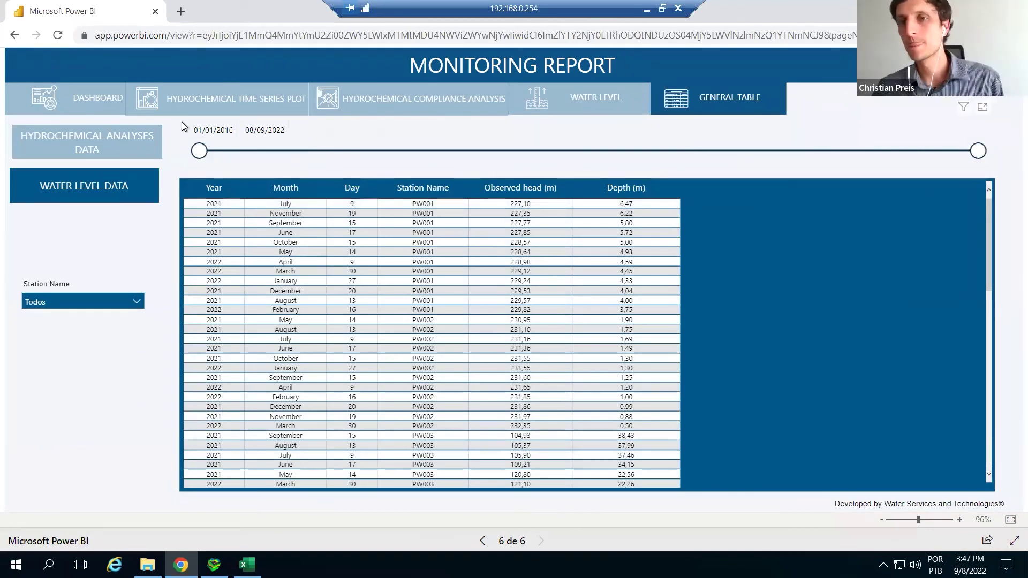
{"action": "left_click", "coordinate": [230, 105]}
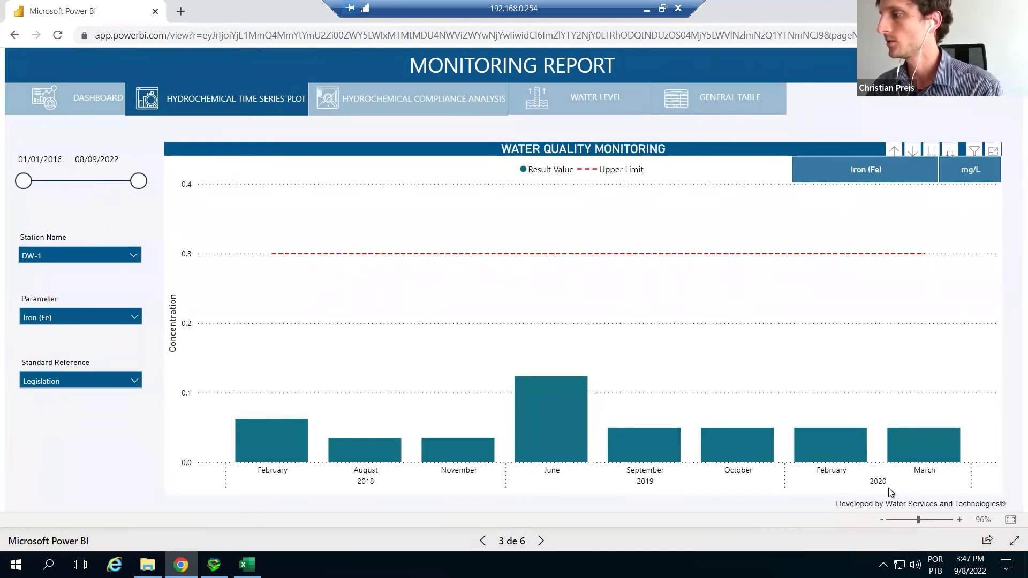
{"action": "left_click", "coordinate": [99, 162]}
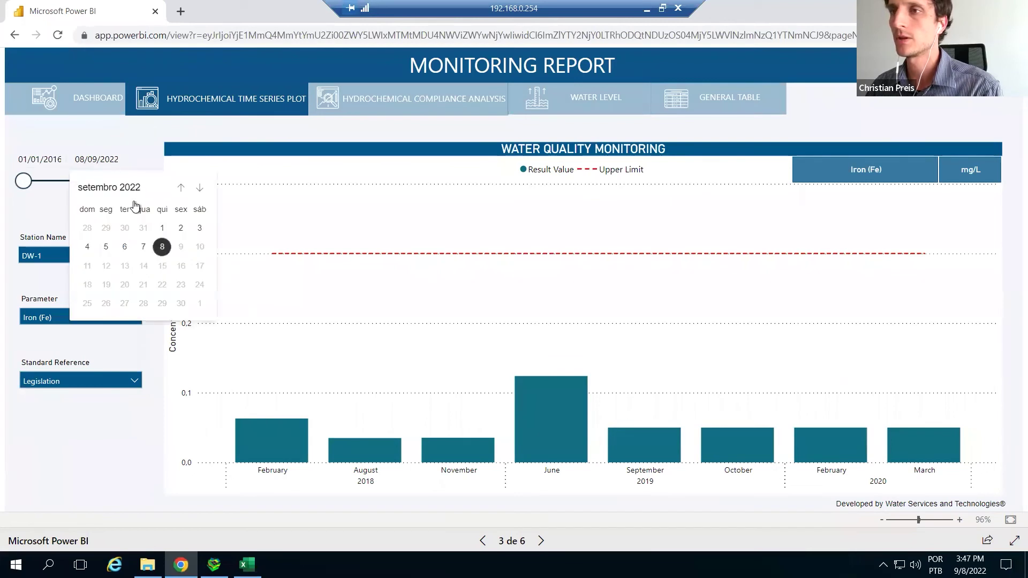
{"action": "left_click", "coordinate": [162, 246]}
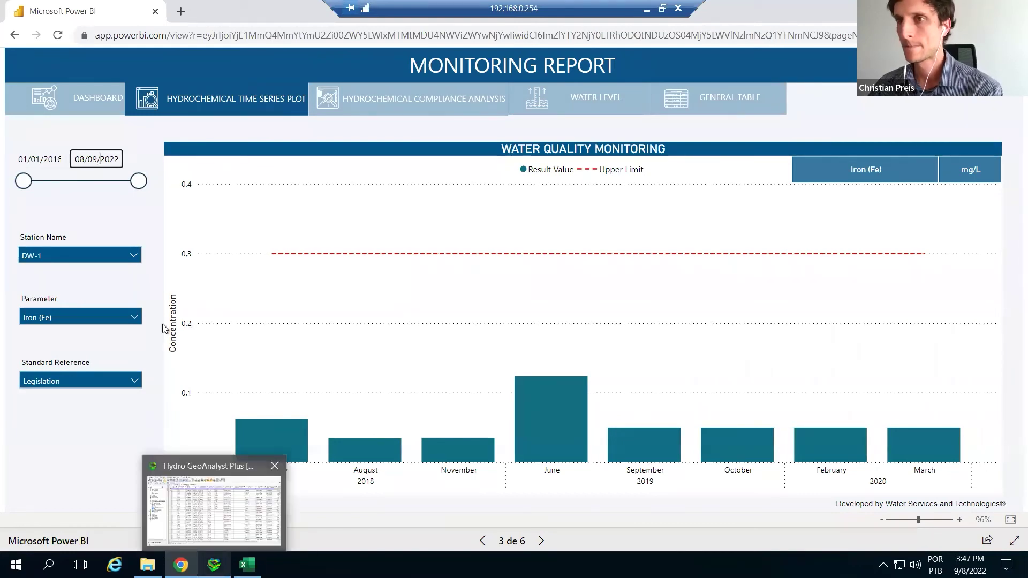
Step: Return to Hydro GeoAnalyst and show the Iron query results sorted by Sample_Date, newest first
{"action": "mouse_move", "coordinate": [214, 565]}
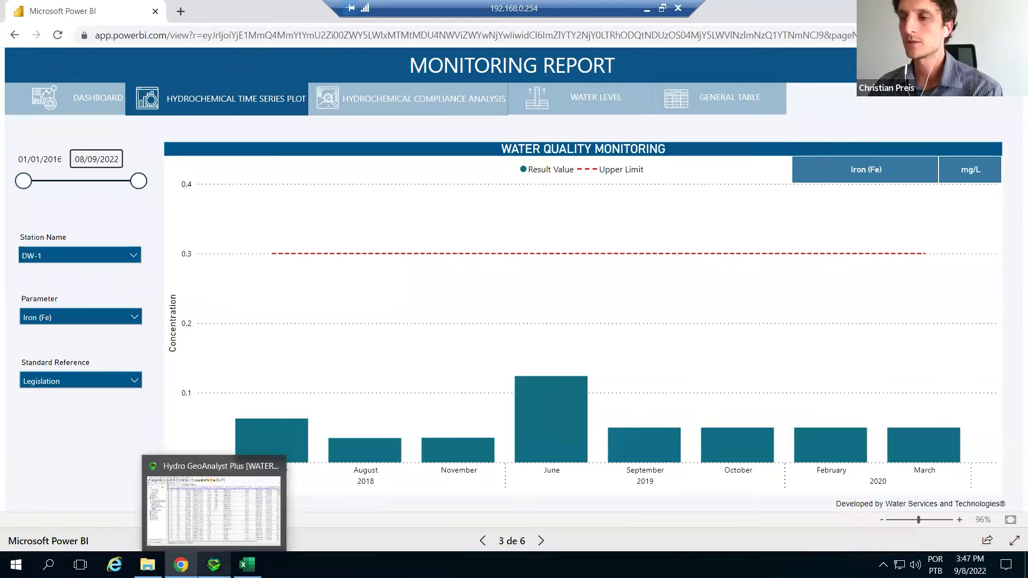
{"action": "left_click", "coordinate": [213, 504]}
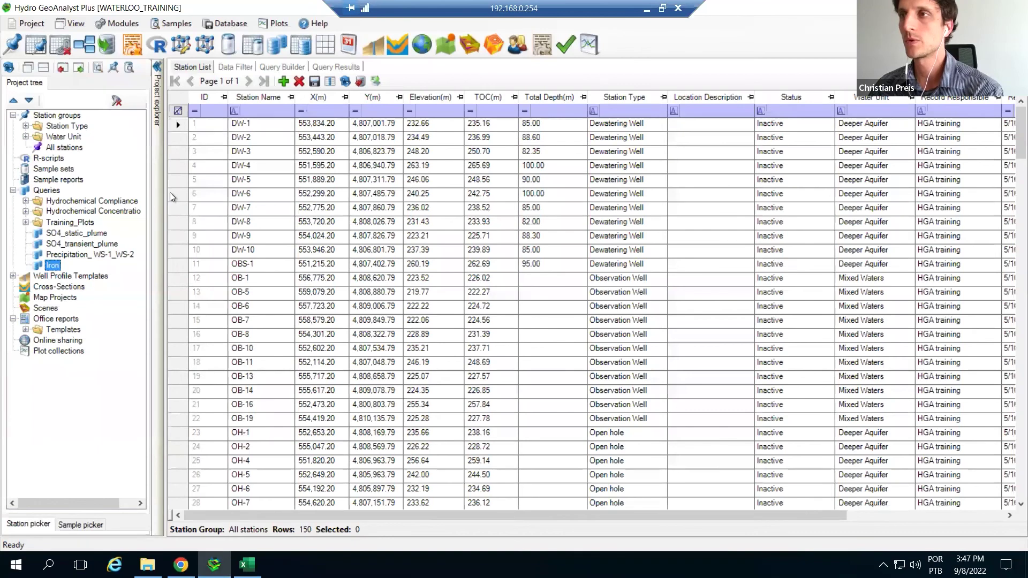
{"action": "left_click", "coordinate": [569, 96]}
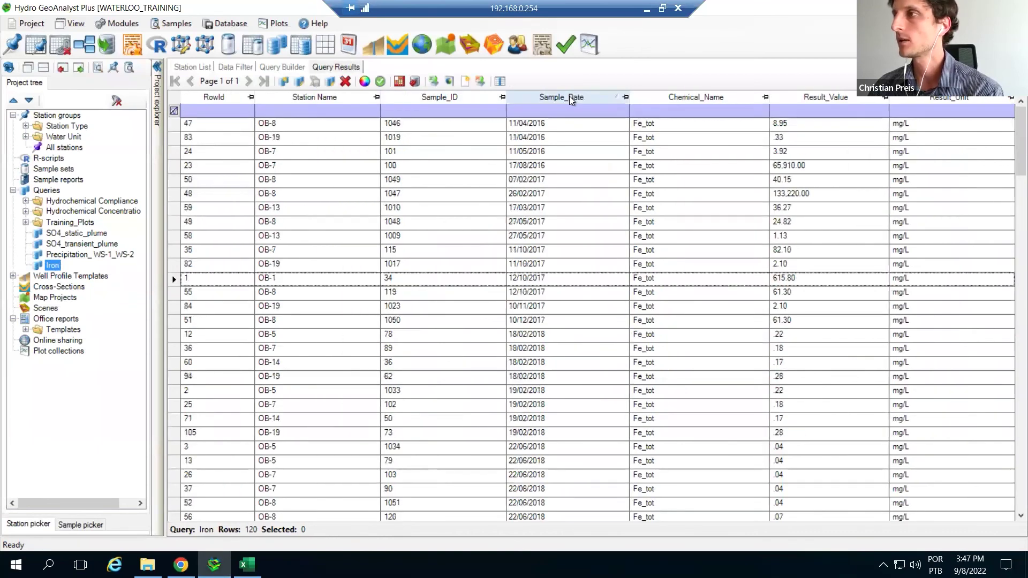
{"action": "left_click", "coordinate": [570, 96]}
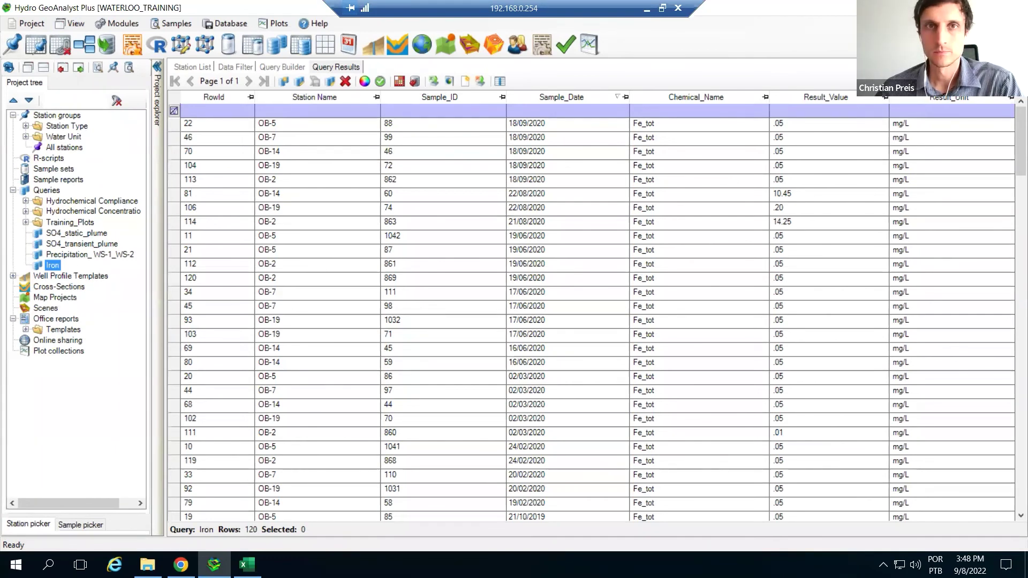
Step: Switch to Outlook, open the EDD File message, and save its EDD_QualityMonitoring_2.zip_hga attachment to the Documents folder
{"action": "key", "text": "alt+Tab"}
{"action": "double_click", "coordinate": [299, 171]}
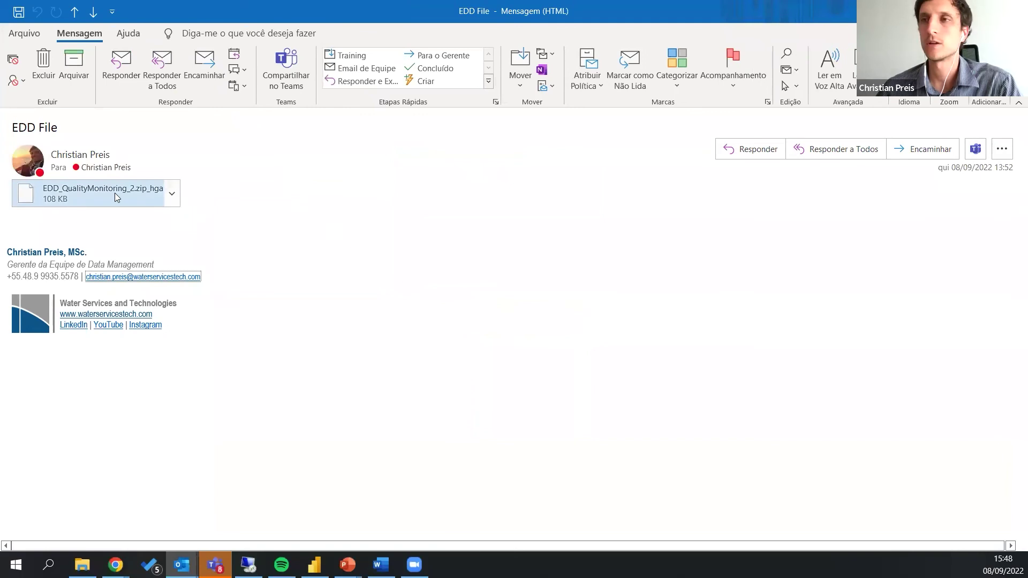
{"action": "left_click", "coordinate": [171, 193]}
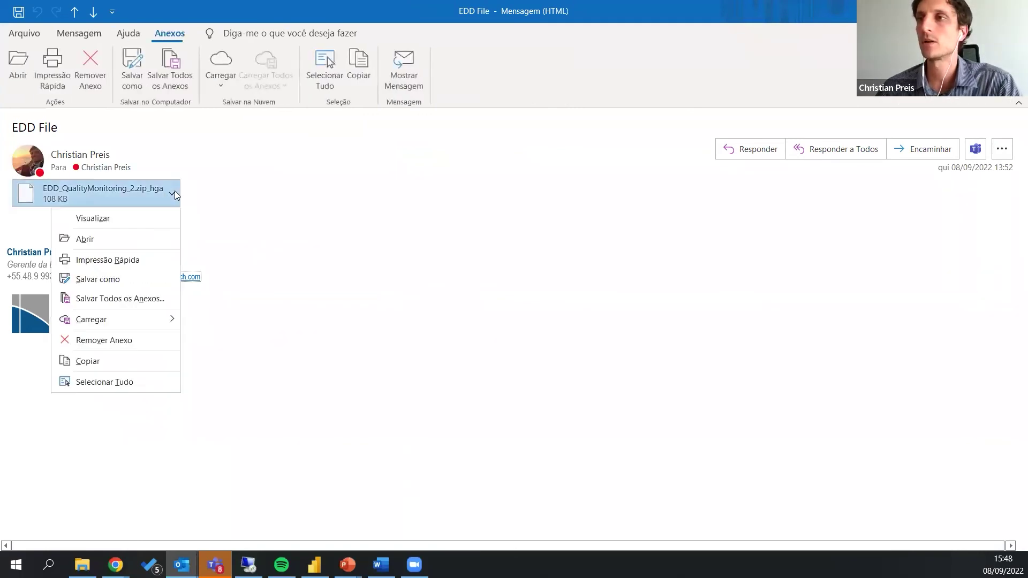
{"action": "left_click", "coordinate": [136, 280]}
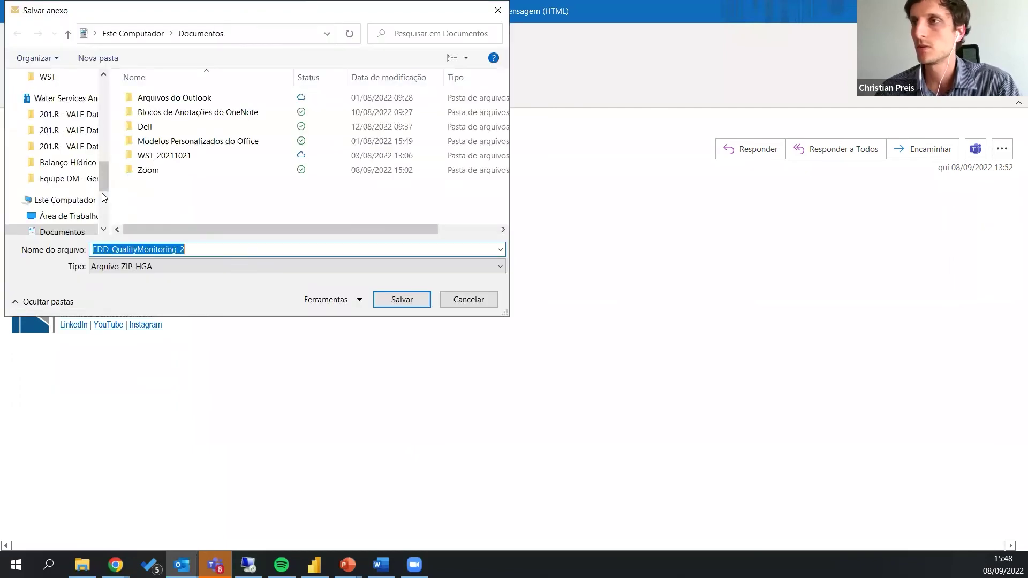
{"action": "left_click", "coordinate": [411, 301]}
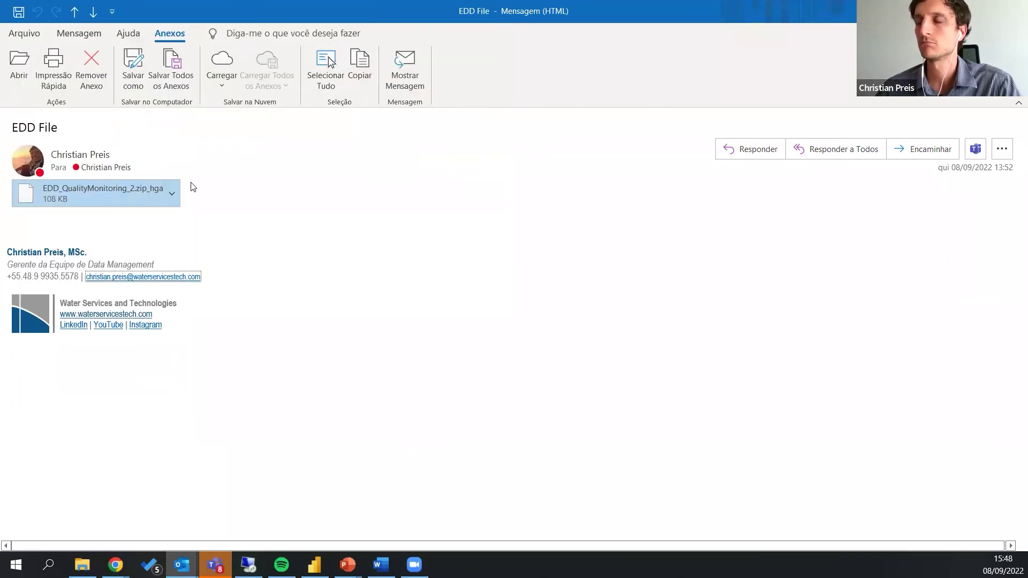
Step: Back in Hydro GeoAnalyst, validate and import EDD_QualityMonitoring_2.zip_hga from the Waterloo Webinar folder as EDD data
{"action": "left_click", "coordinate": [250, 563]}
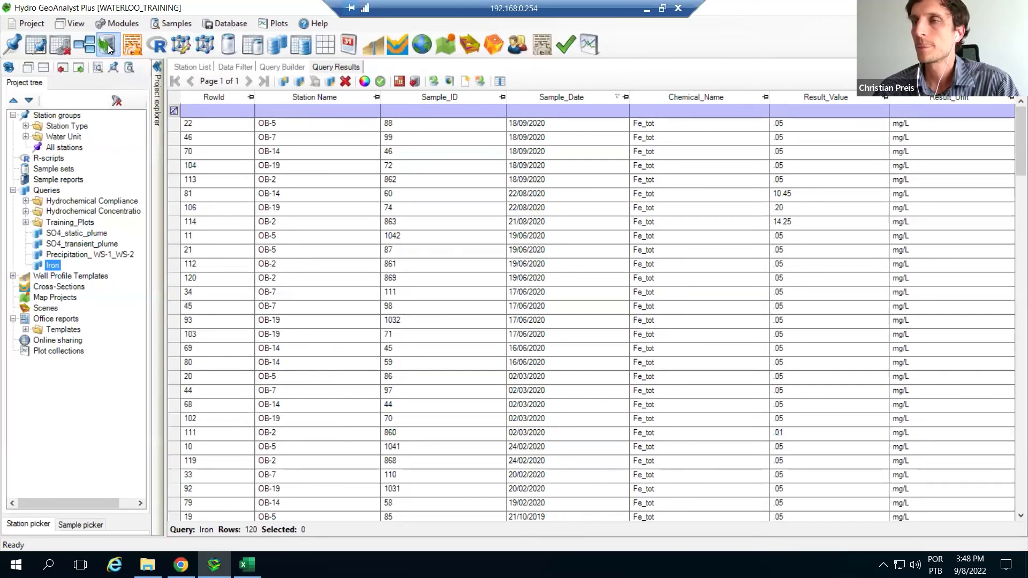
{"action": "left_click", "coordinate": [109, 48]}
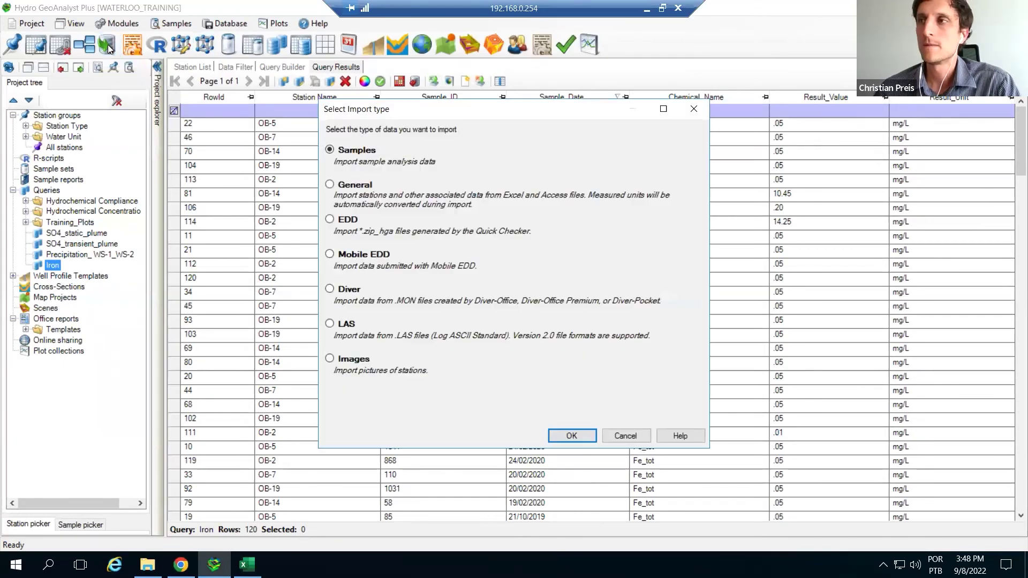
{"action": "left_click", "coordinate": [562, 435]}
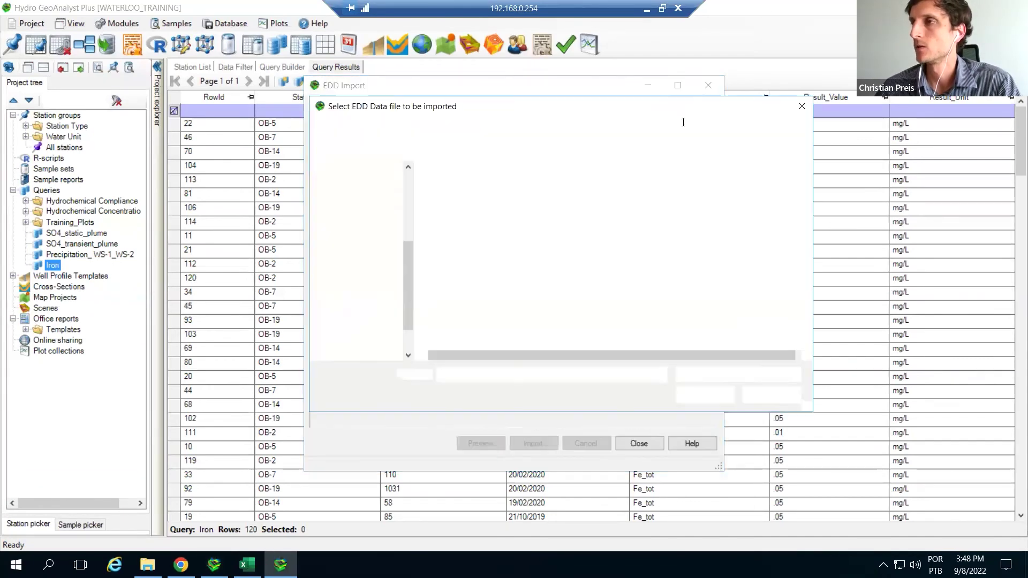
{"action": "left_click", "coordinate": [688, 121]}
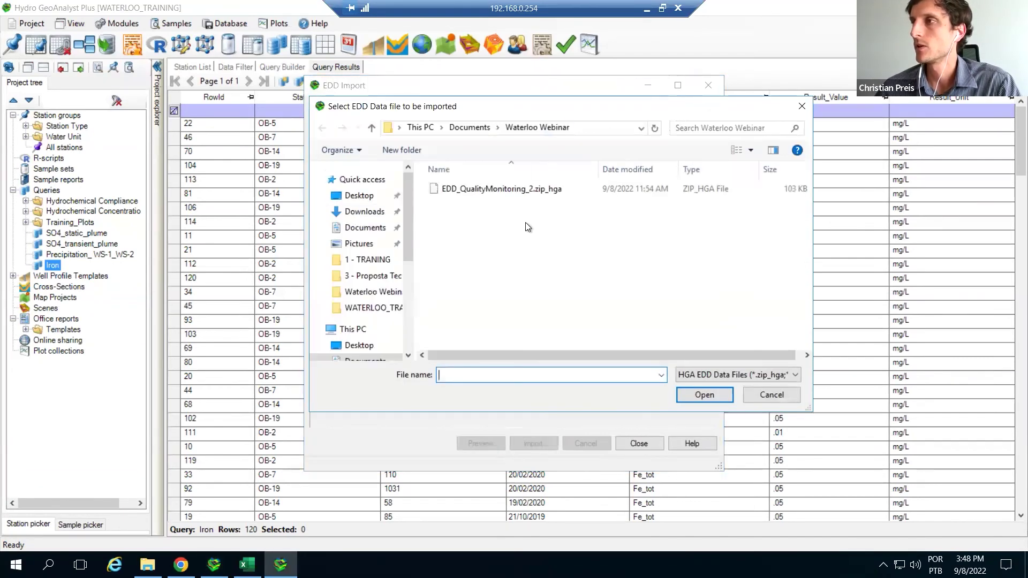
{"action": "left_click", "coordinate": [509, 194]}
{"action": "left_click", "coordinate": [693, 394]}
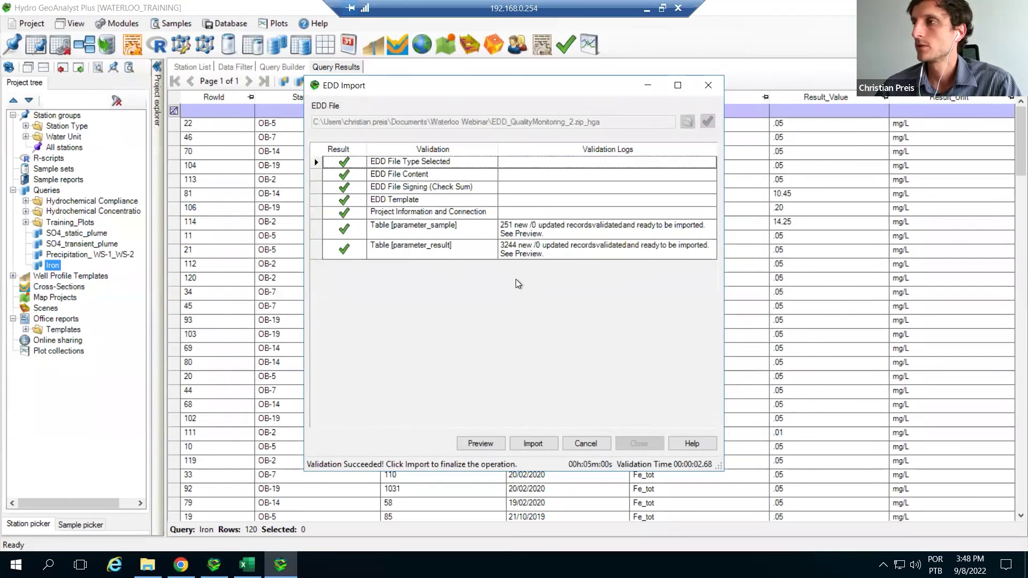
{"action": "left_click", "coordinate": [532, 442]}
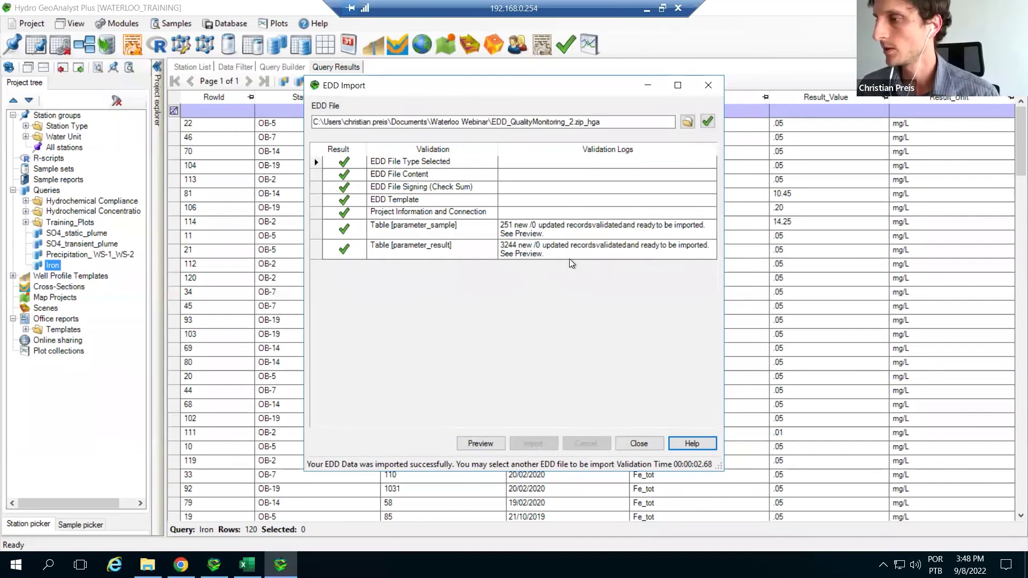
{"action": "left_click", "coordinate": [636, 443]}
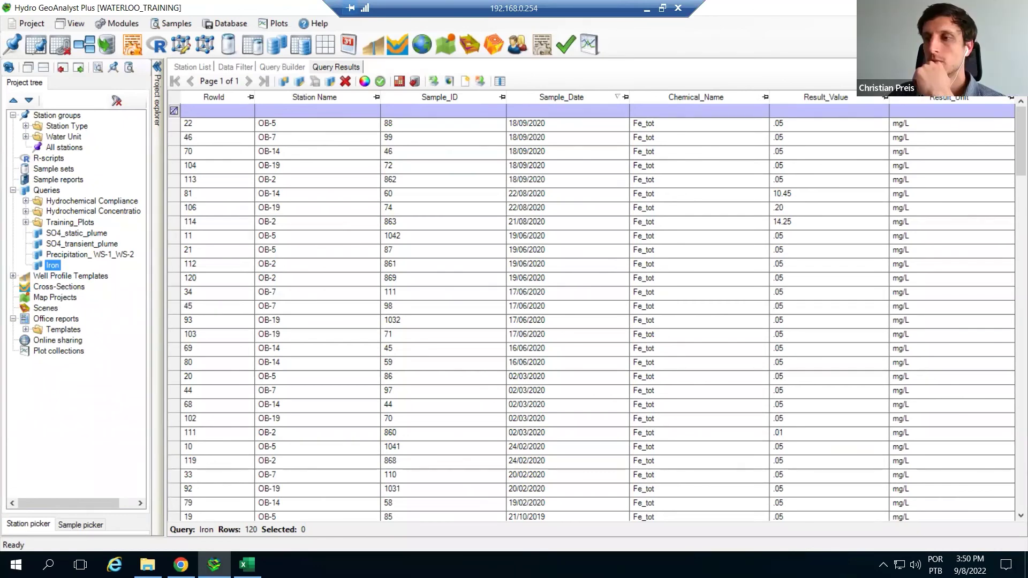
Step: Switch to the Power BI Monitoring Report, reload it, and show the Hydrochemical Time Series Plot page after a look at the Dashboard
{"action": "key", "text": "alt+Tab"}
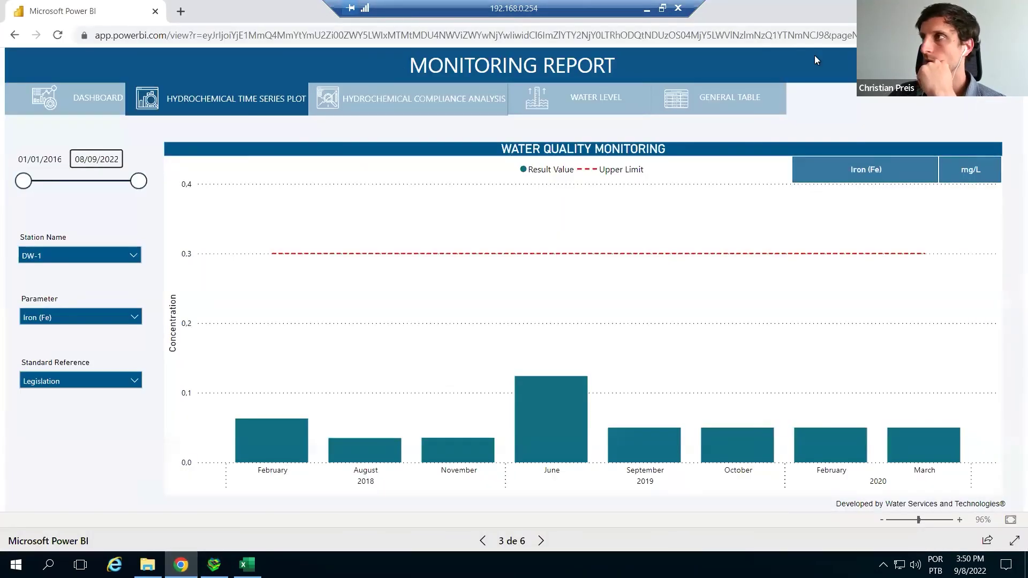
{"action": "left_click", "coordinate": [115, 40]}
{"action": "key", "text": "Return"}
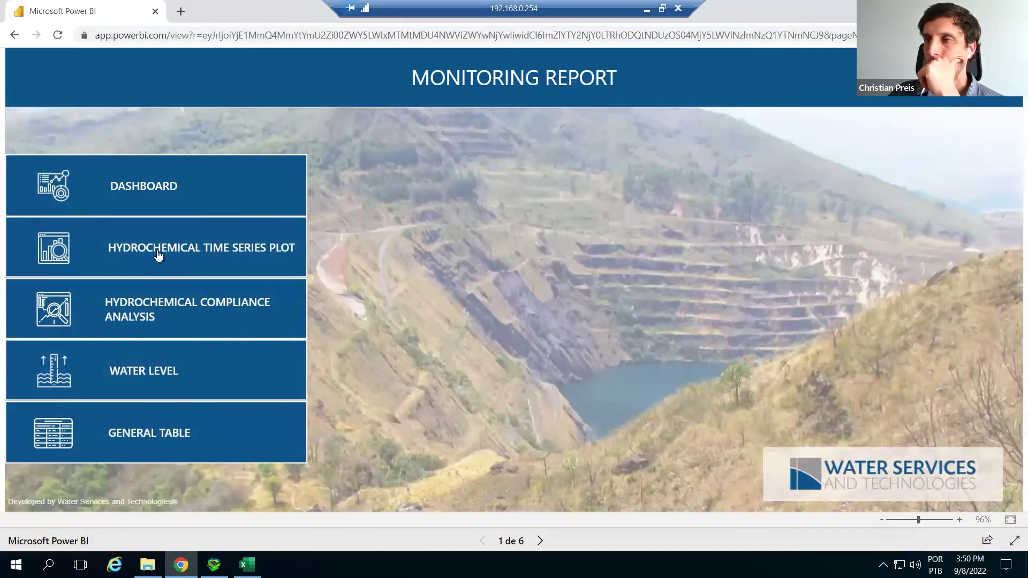
{"action": "left_click", "coordinate": [218, 242]}
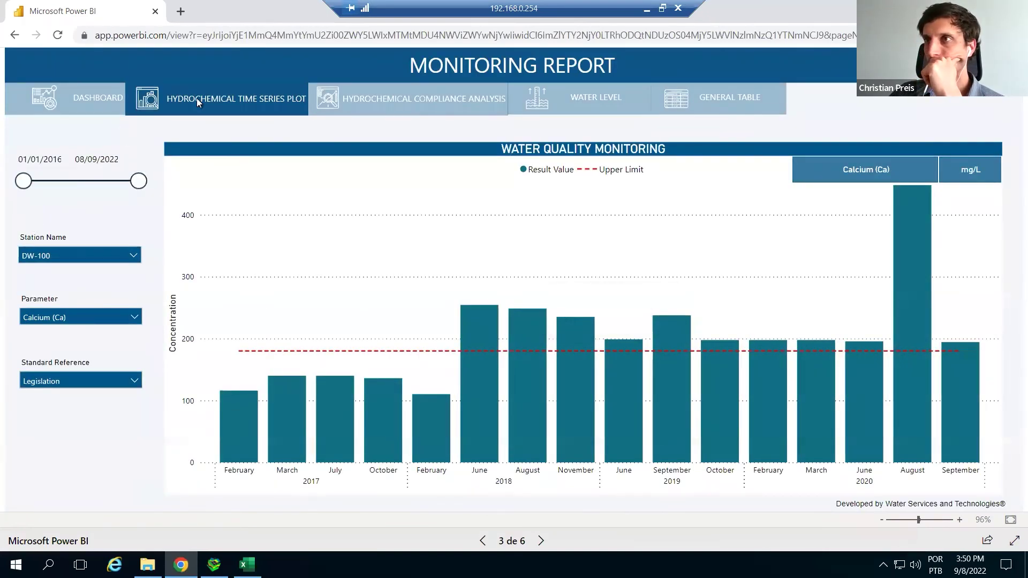
{"action": "left_click", "coordinate": [96, 103]}
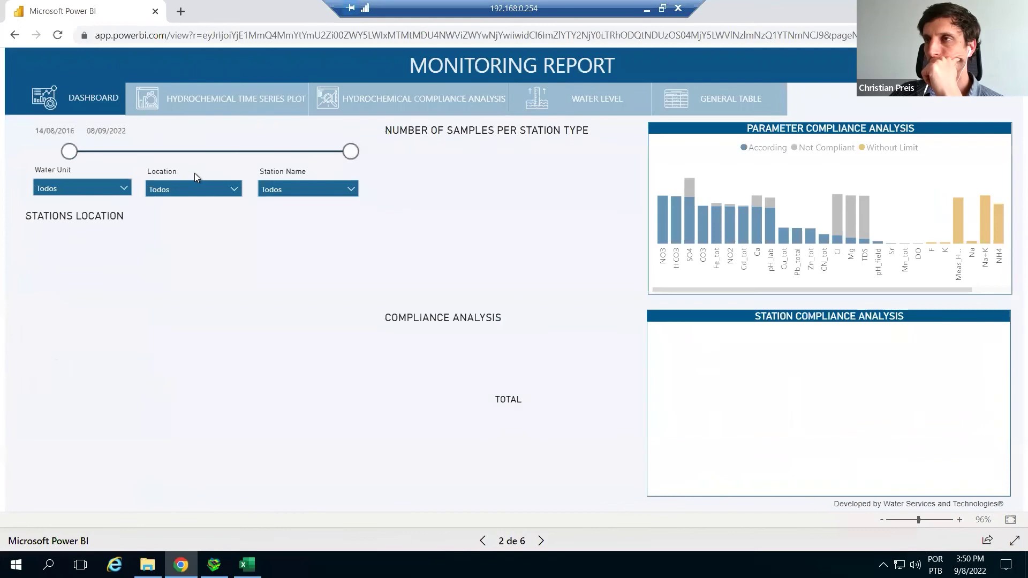
{"action": "key", "text": "alt+Left"}
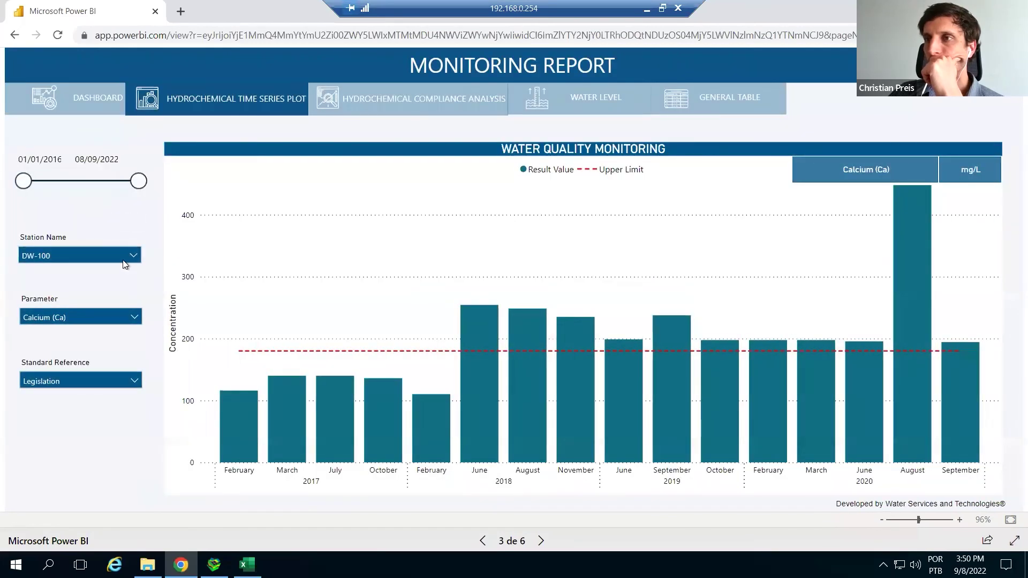
Step: Filter the time series plot to station DW-1 and parameter Iron (Fe)
{"action": "left_click", "coordinate": [133, 256]}
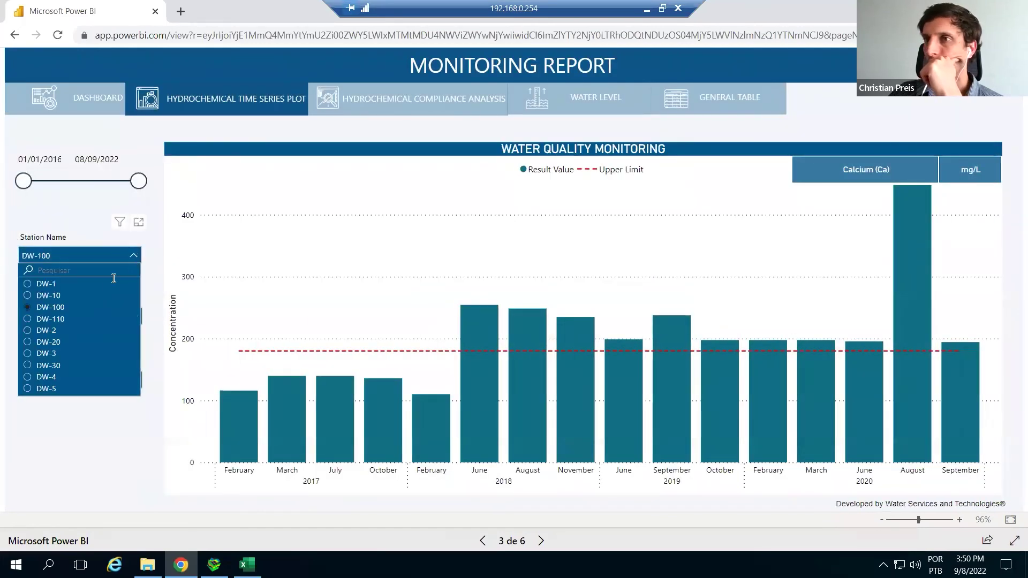
{"action": "left_click", "coordinate": [47, 282]}
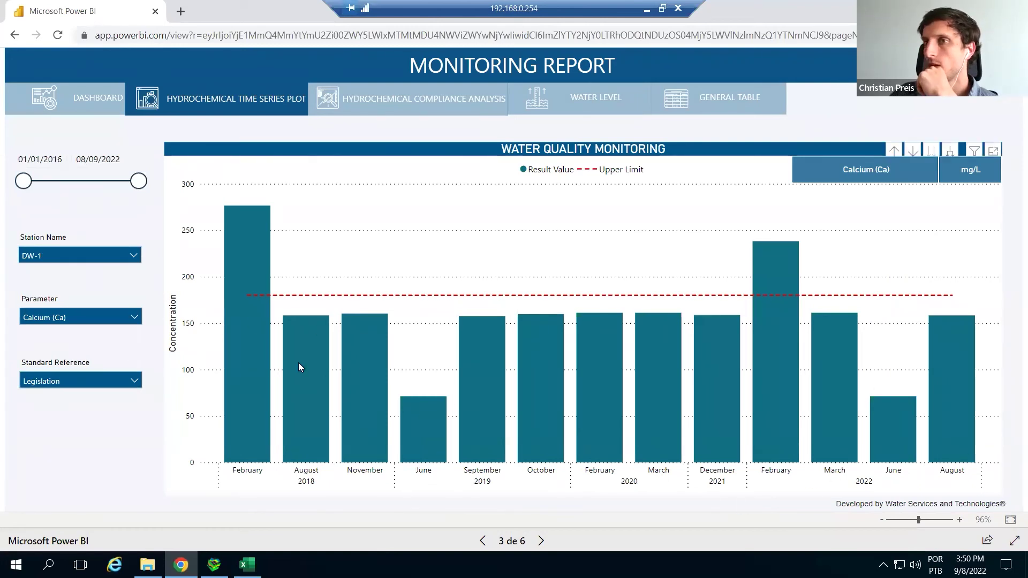
{"action": "left_click", "coordinate": [64, 317]}
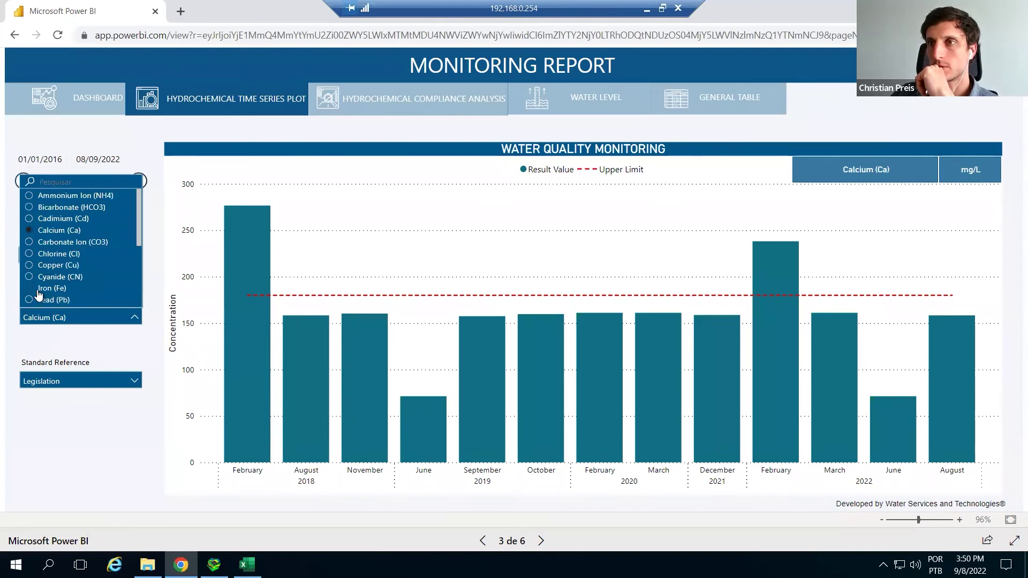
{"action": "left_click", "coordinate": [39, 289]}
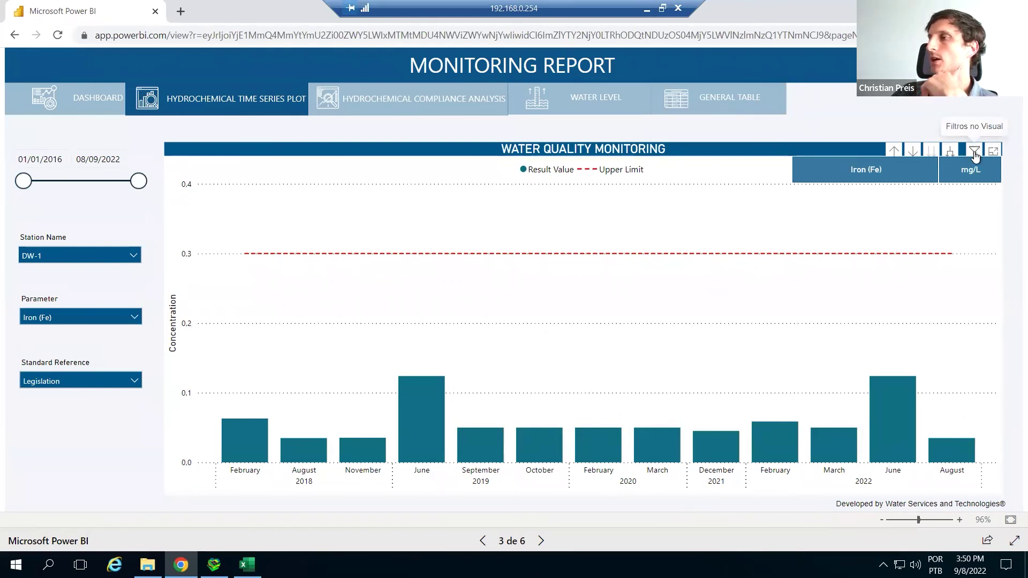
Step: Examine the Water Quality Monitoring chart in focus mode, broken down to individual sampling days, and return to the report
{"action": "mouse_move", "coordinate": [980, 158]}
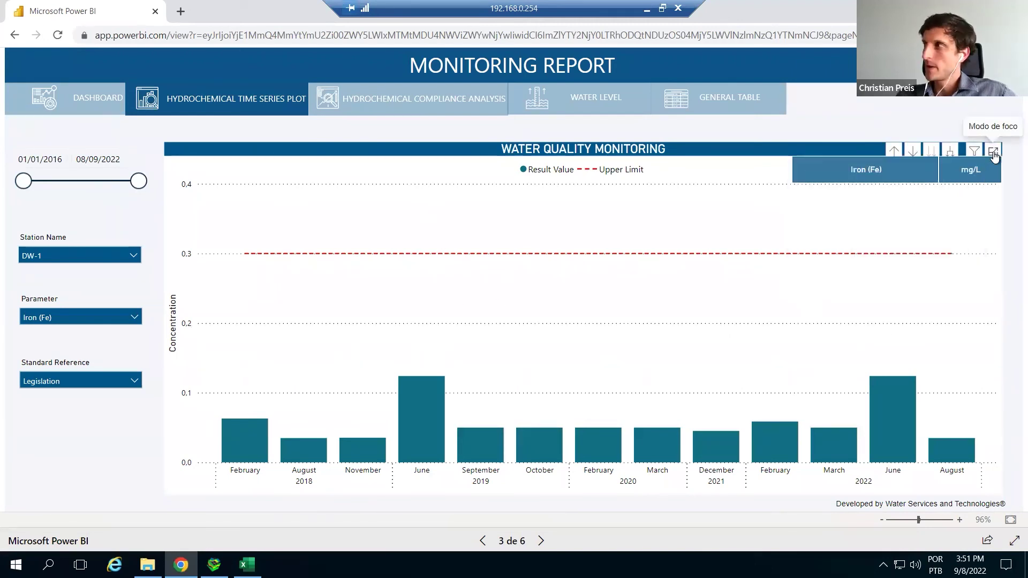
{"action": "left_click", "coordinate": [993, 155]}
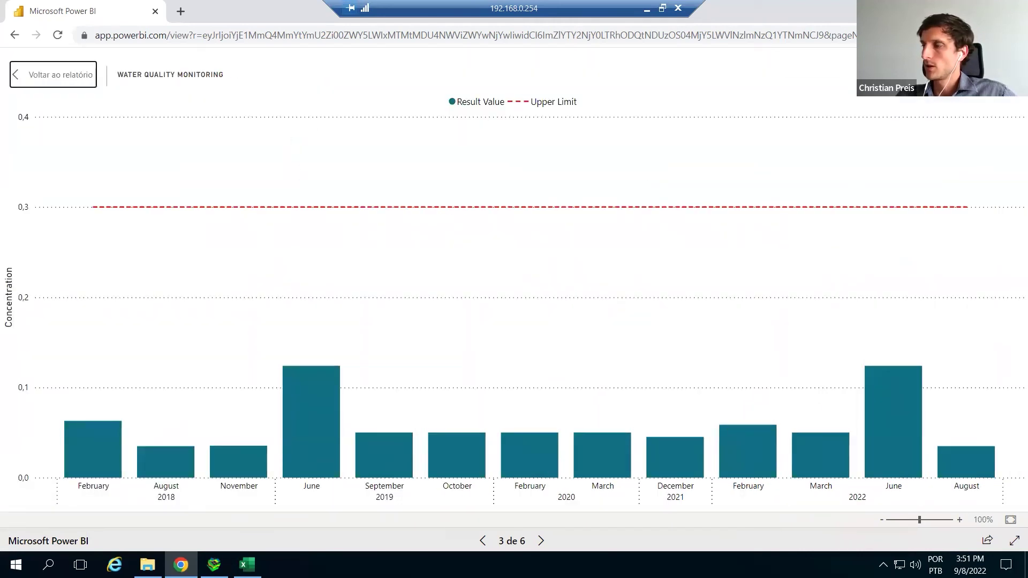
{"action": "left_click", "coordinate": [803, 59]}
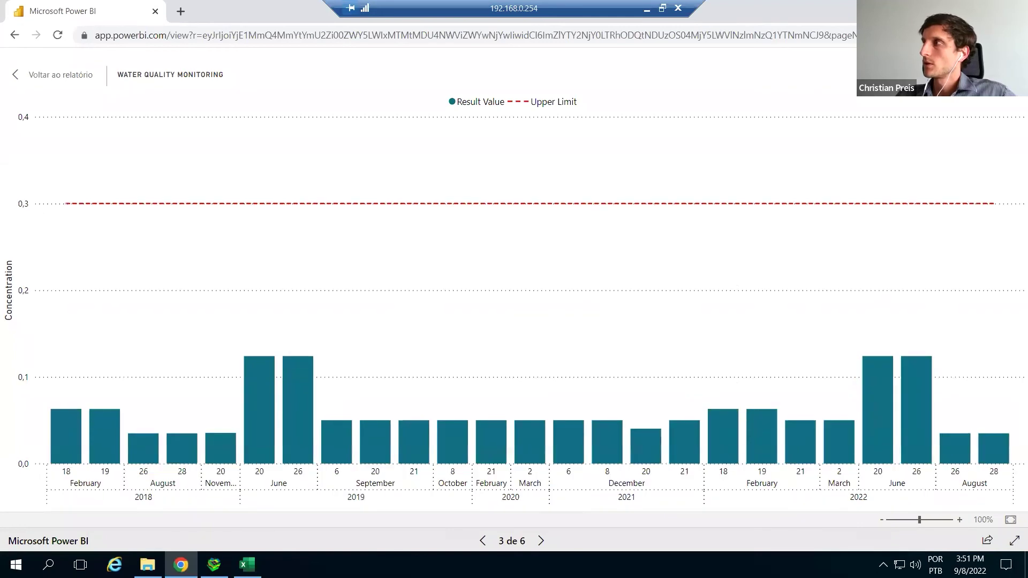
{"action": "left_click", "coordinate": [52, 75]}
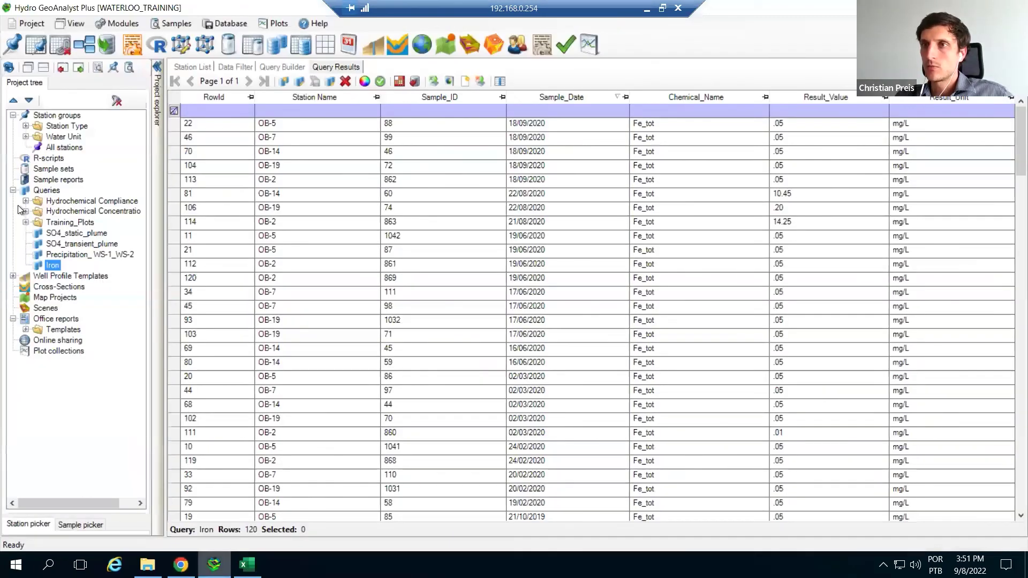
Step: Return to Hydro GeoAnalyst, rerun the Iron query, sort by Sample_Date with the newest first, and review the records
{"action": "left_click", "coordinate": [214, 565]}
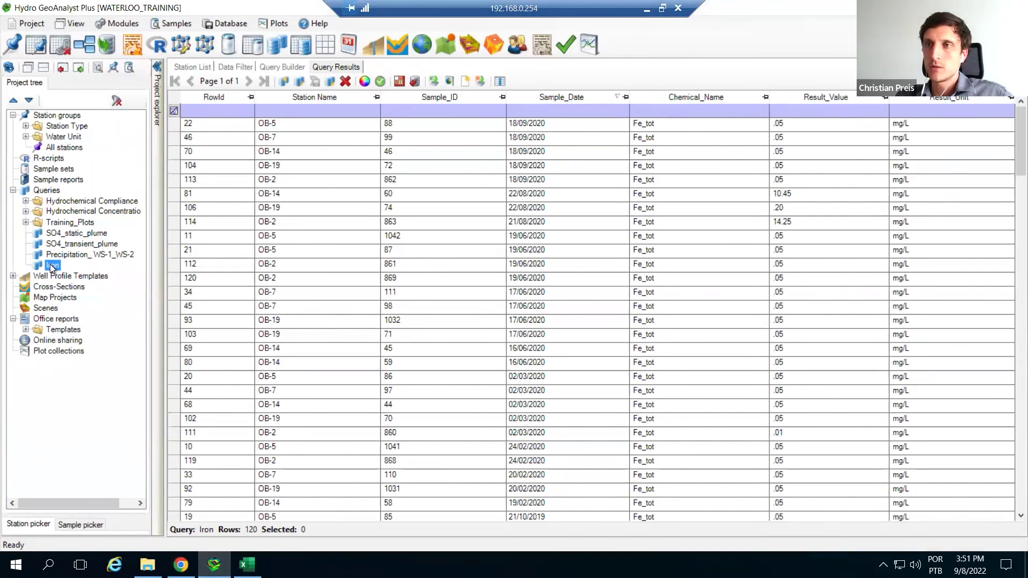
{"action": "double_click", "coordinate": [52, 266]}
{"action": "left_click", "coordinate": [560, 97]}
{"action": "left_click", "coordinate": [560, 97]}
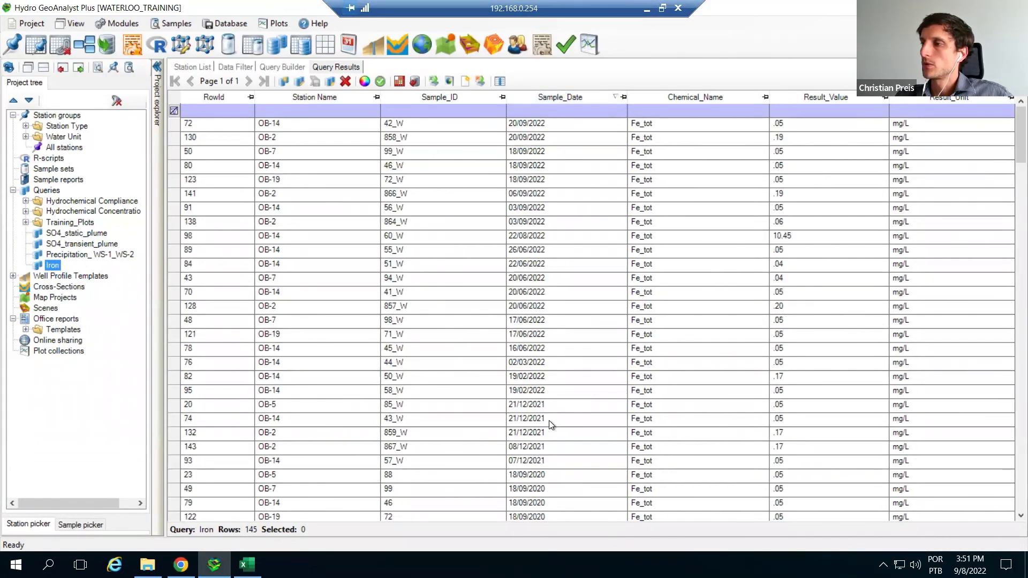
{"action": "scroll", "coordinate": [552, 423], "scroll_direction": "down", "scroll_amount": 6}
{"action": "scroll", "coordinate": [545, 171], "scroll_direction": "down", "scroll_amount": 2}
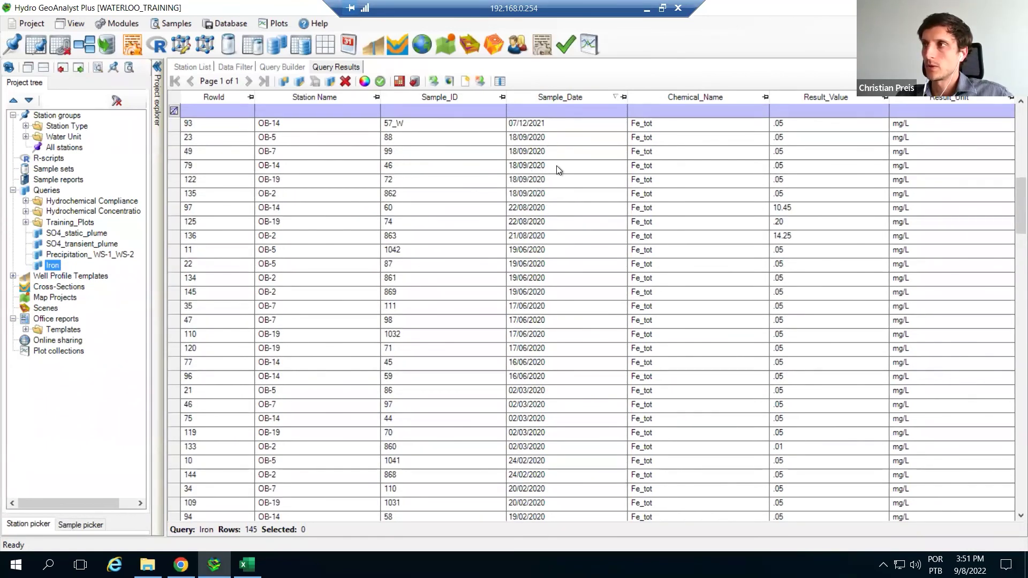
{"action": "scroll", "coordinate": [562, 171], "scroll_direction": "up", "scroll_amount": 8}
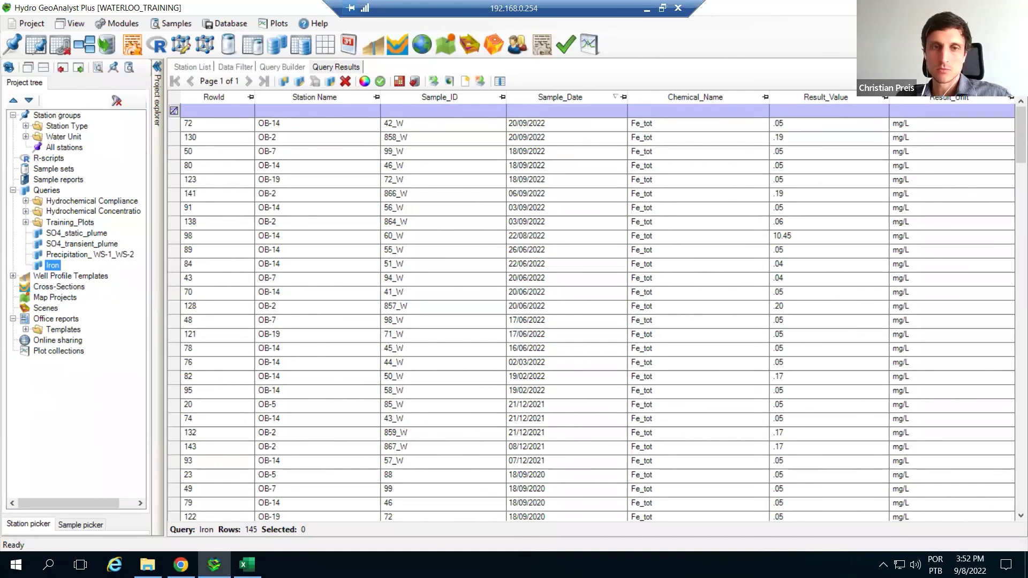
{"action": "left_click", "coordinate": [185, 558]}
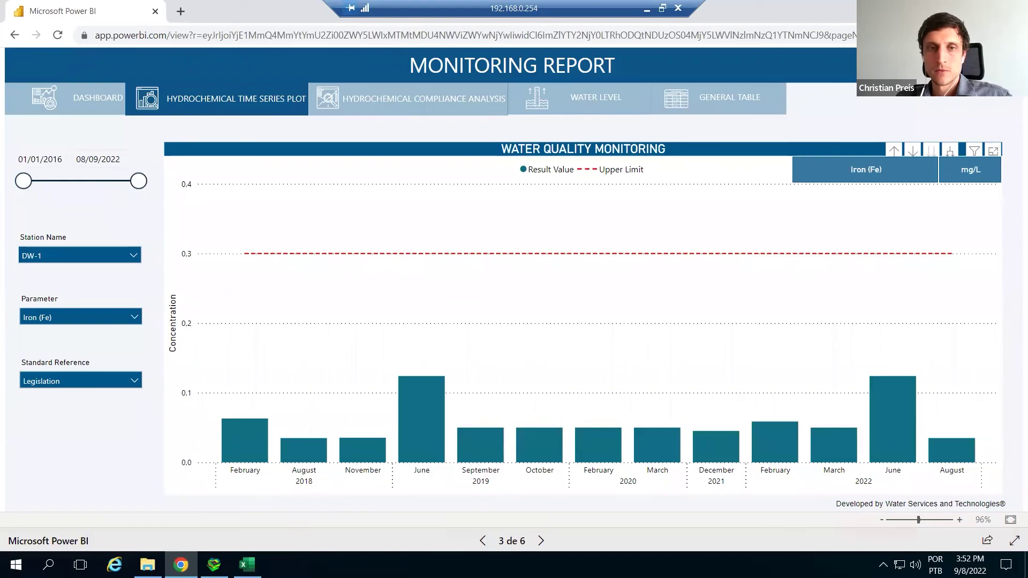
{"action": "key", "text": "alt+Tab"}
{"action": "left_click", "coordinate": [59, 345]}
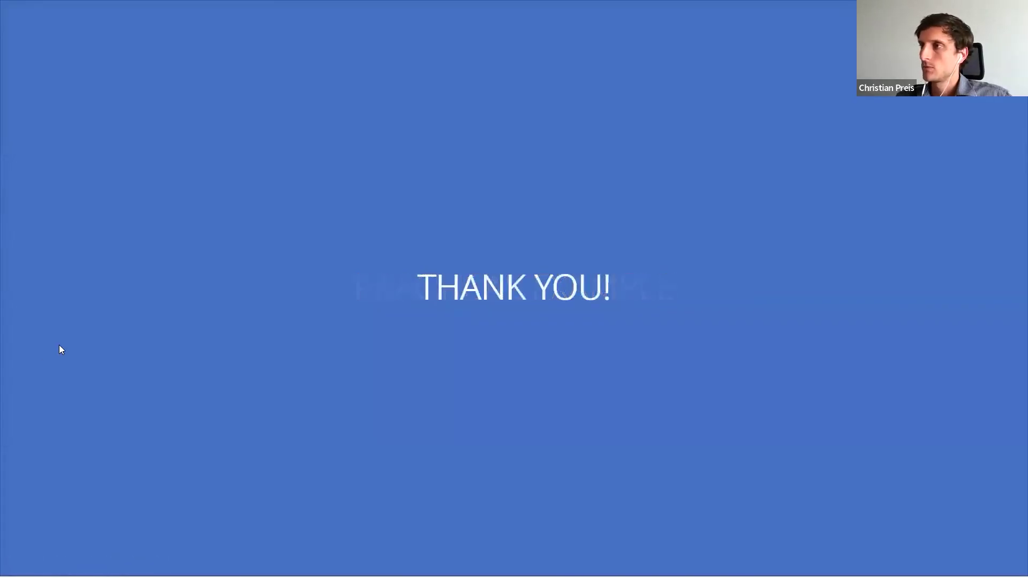
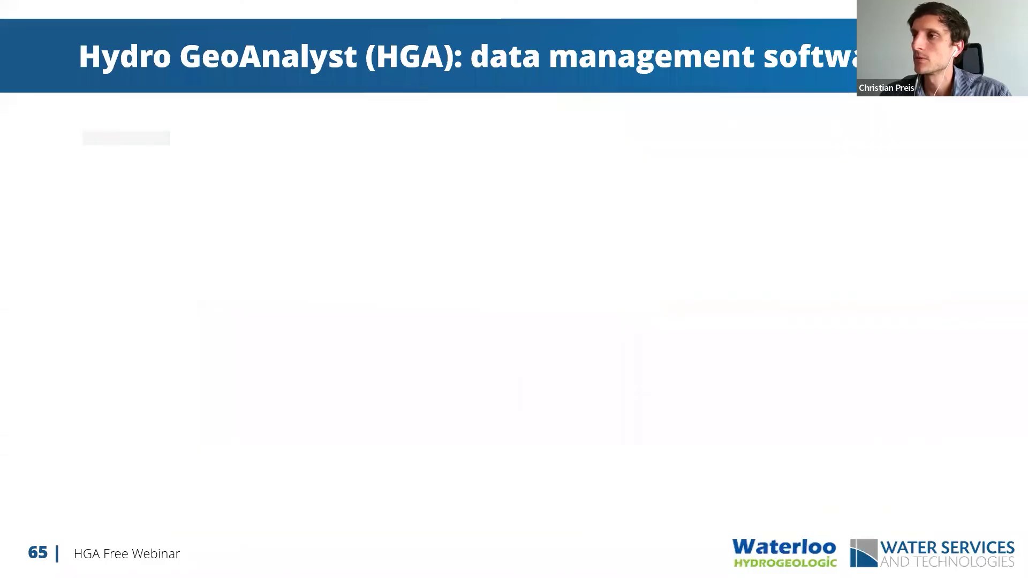
{"action": "key", "text": "Left"}
{"action": "key", "text": "Left"}
{"action": "key", "text": "Left"}
{"action": "key", "text": "Left"}
{"action": "key", "text": "Left"}
{"action": "key", "text": "Left"}
{"action": "key", "text": "Left"}
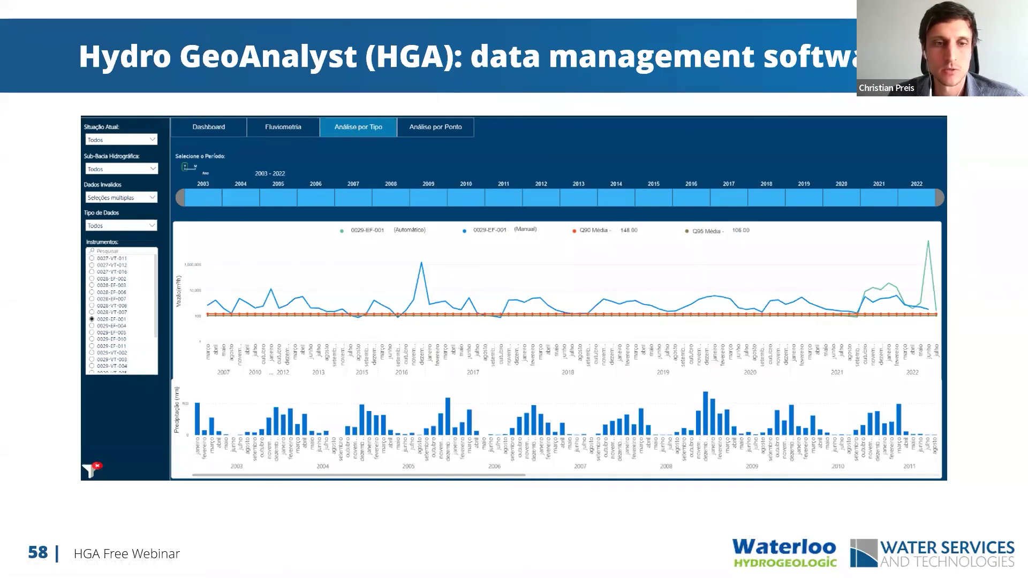
Step: Return to Hydro GeoAnalyst and look at the available database backup and management commands
{"action": "key", "text": "alt+Tab"}
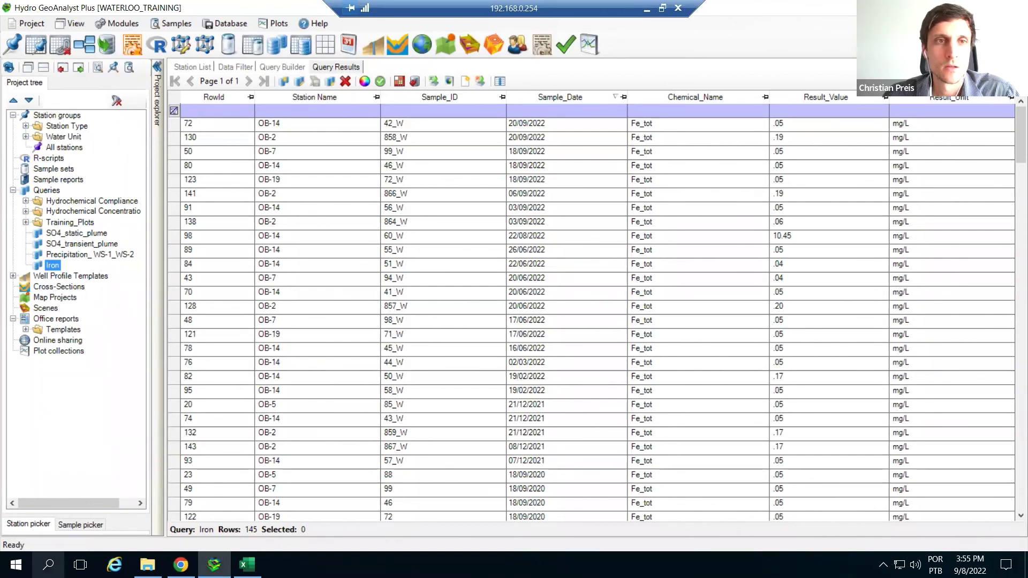
{"action": "left_click", "coordinate": [217, 23]}
{"action": "left_click", "coordinate": [224, 24]}
{"action": "left_click", "coordinate": [220, 27]}
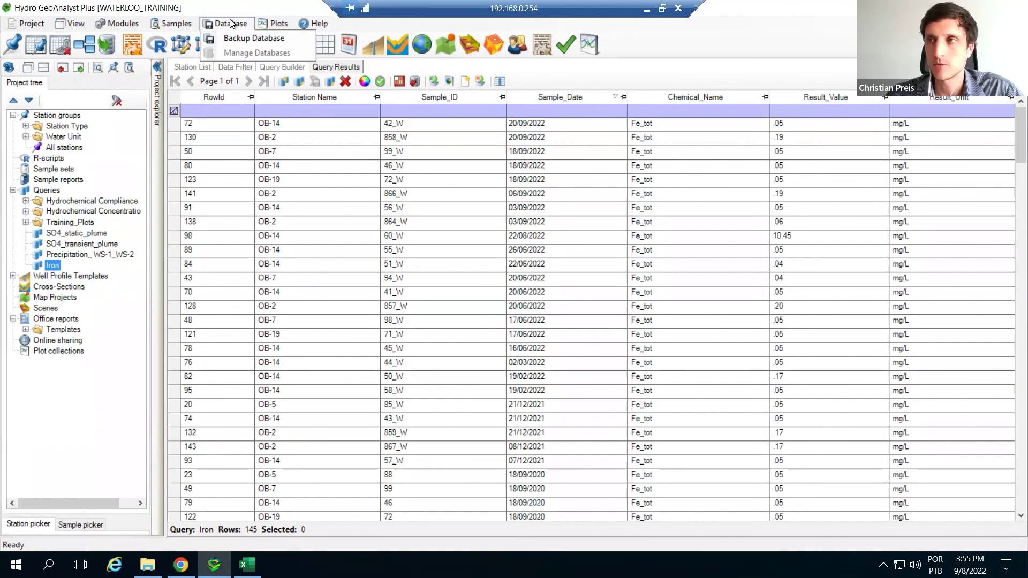
{"action": "left_click", "coordinate": [231, 24]}
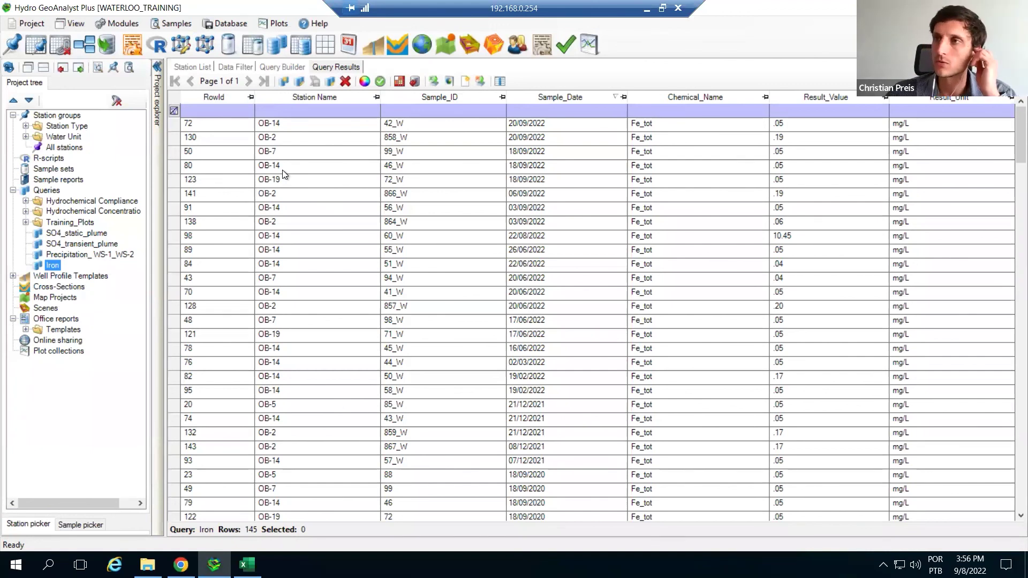
Step: Edit the name of station DW-2 to DW-23546 in the Station List without committing the change
{"action": "left_click", "coordinate": [296, 209]}
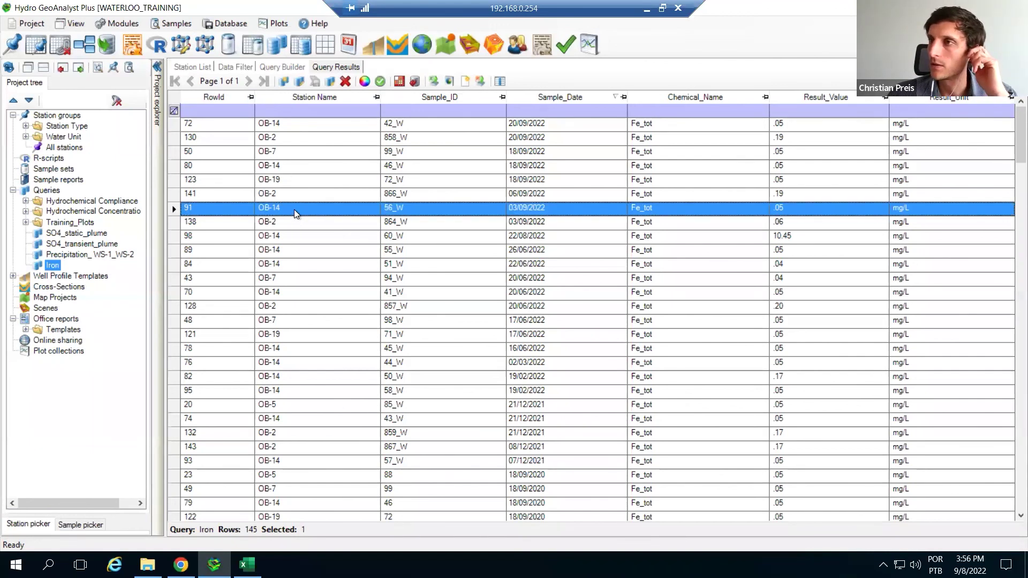
{"action": "left_click", "coordinate": [196, 68]}
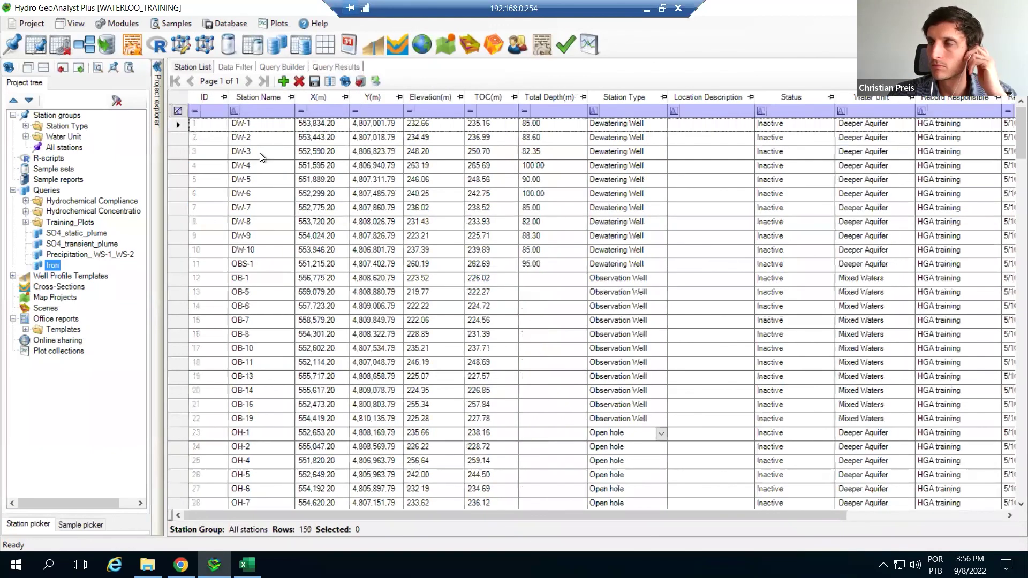
{"action": "left_click", "coordinate": [262, 142]}
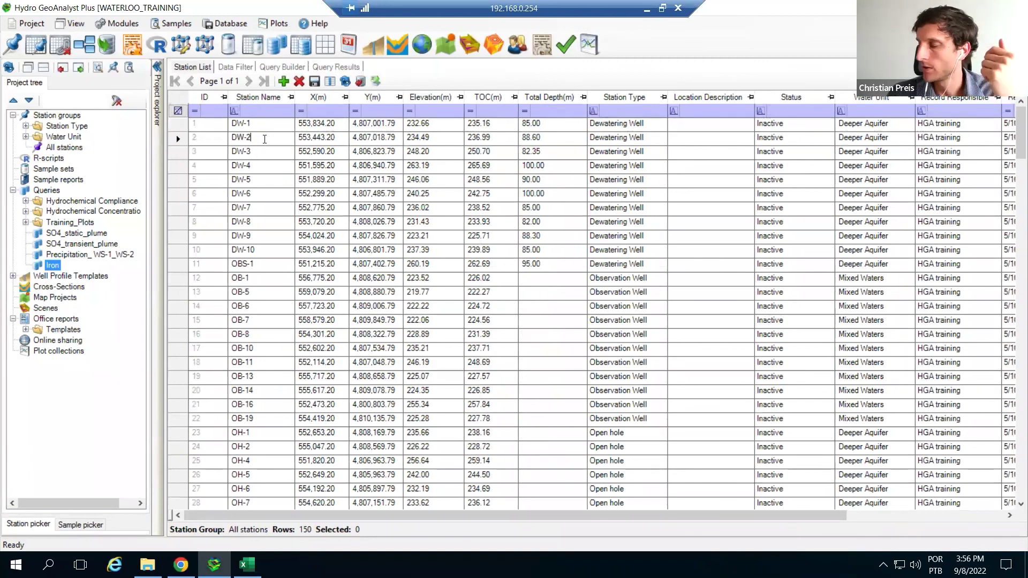
{"action": "type", "text": "3546"}
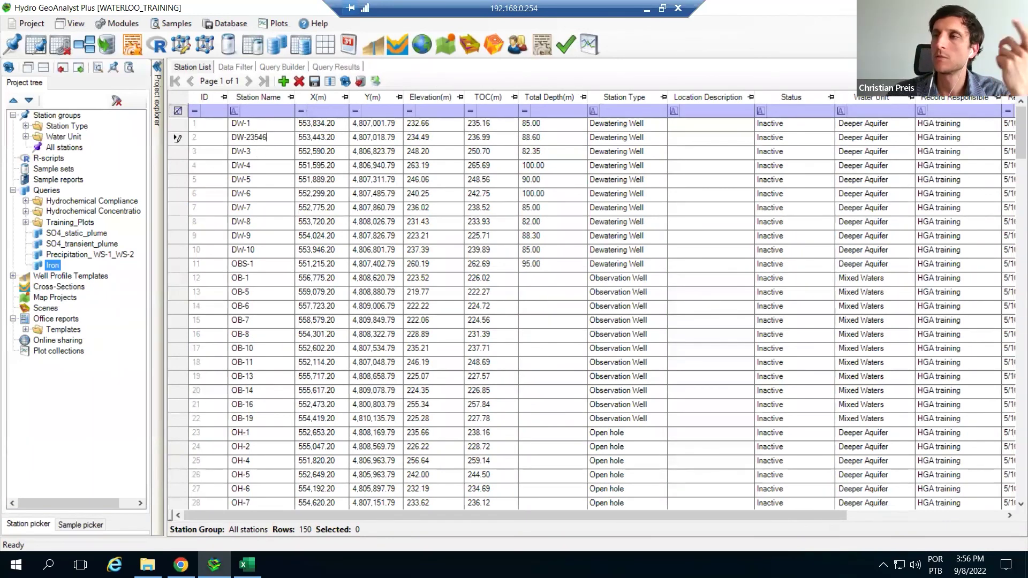
{"action": "left_click", "coordinate": [264, 149]}
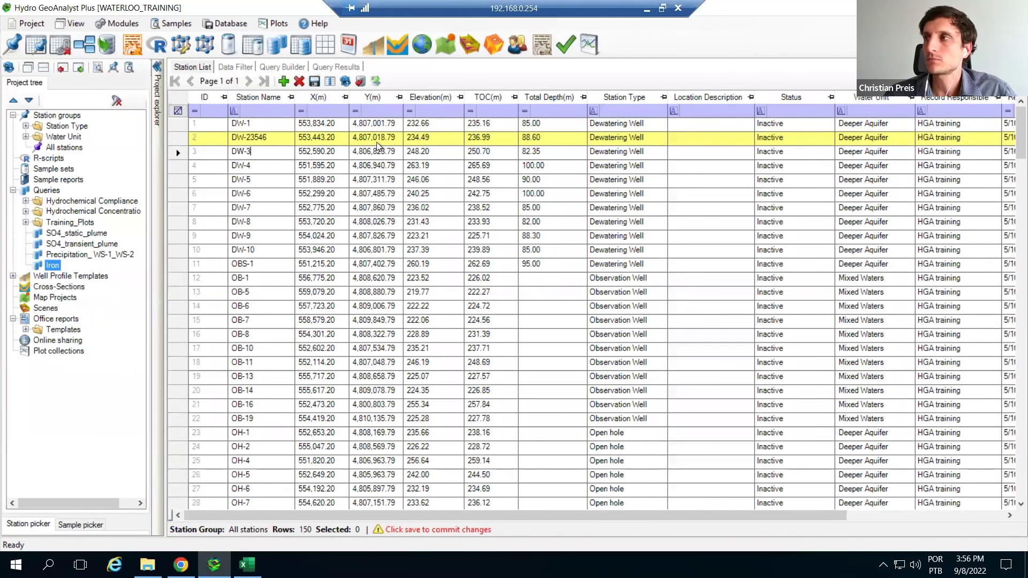
{"action": "left_click", "coordinate": [278, 181]}
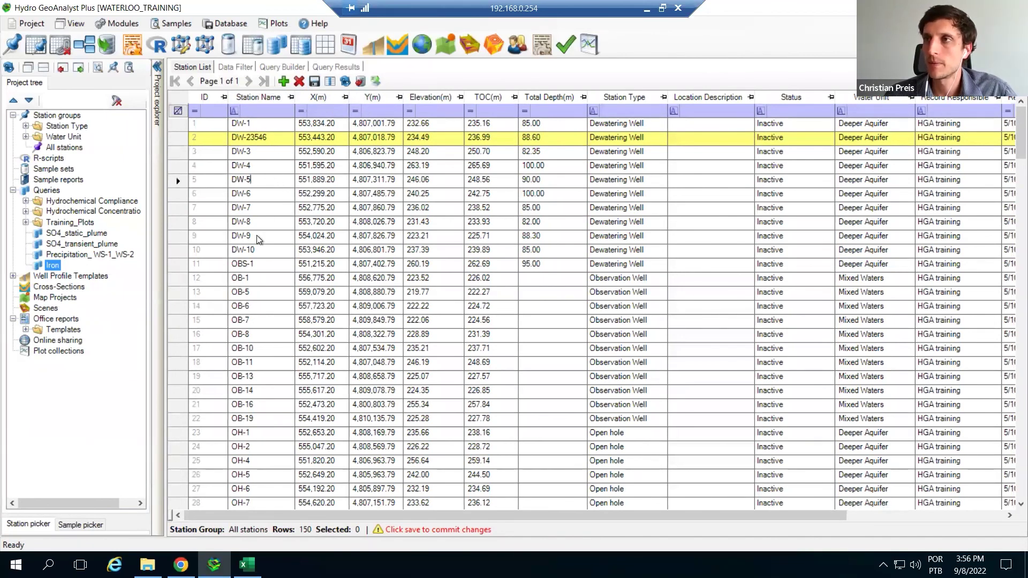
{"action": "key", "text": "Up"}
{"action": "key", "text": "Up"}
{"action": "key", "text": "Up"}
{"action": "key", "text": "Up"}
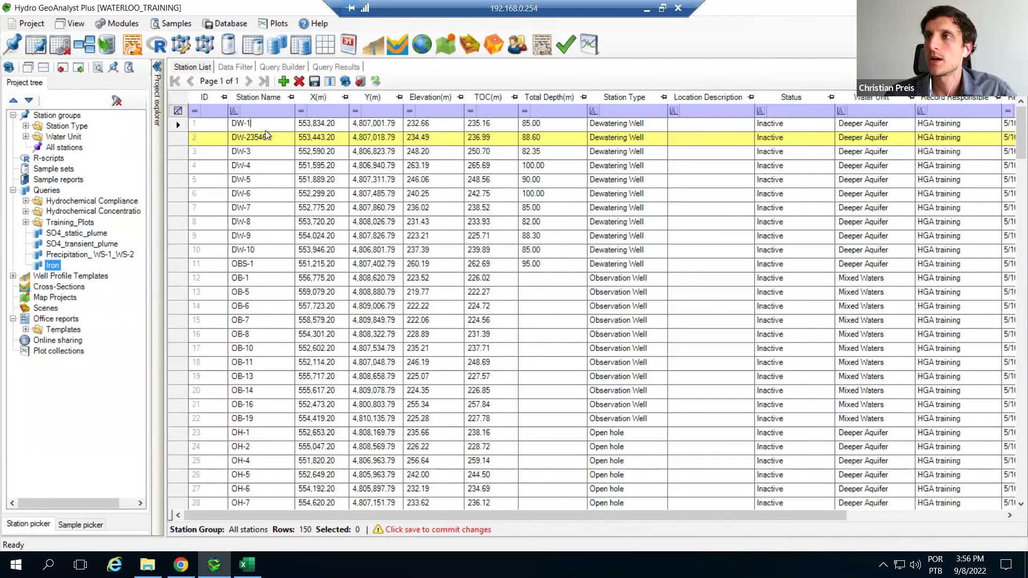
{"action": "key", "text": "Down"}
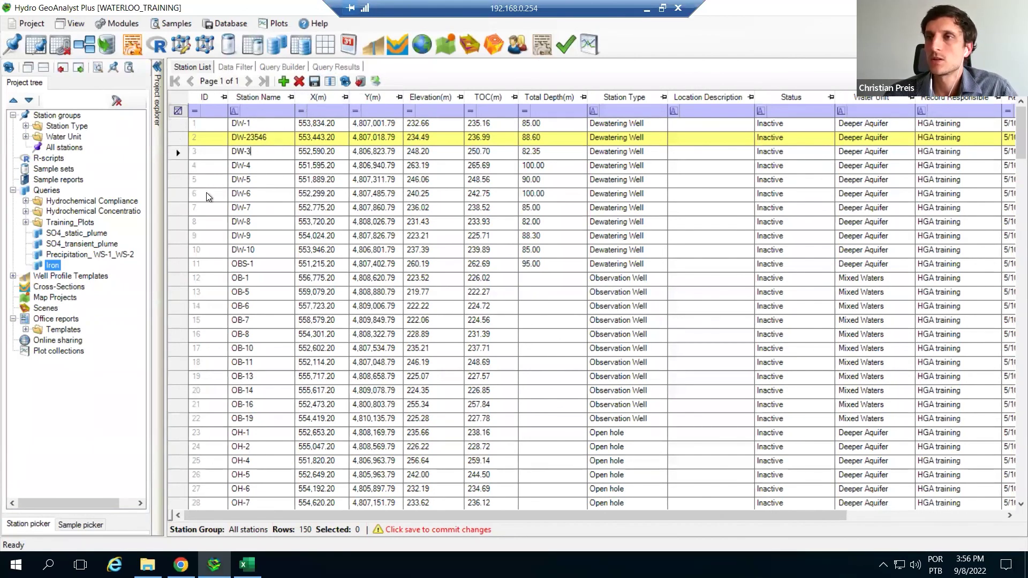
Step: Rerun the Iron query and close the Station List, discarding its unsaved changes
{"action": "double_click", "coordinate": [53, 265]}
{"action": "left_click", "coordinate": [190, 69]}
{"action": "left_click", "coordinate": [178, 127]}
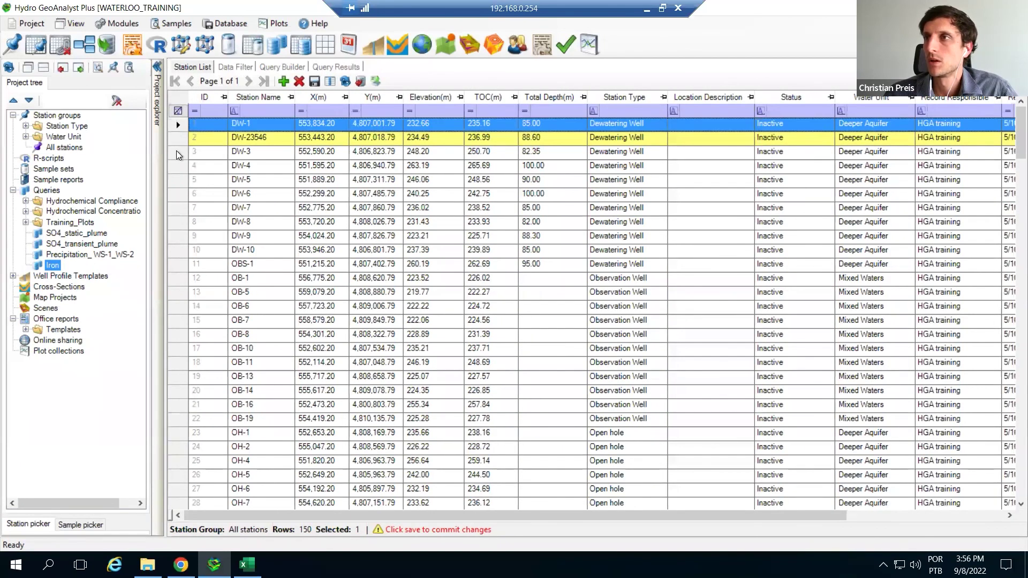
{"action": "left_click", "coordinate": [178, 151]}
{"action": "right_click", "coordinate": [199, 67]}
{"action": "left_click", "coordinate": [225, 88]}
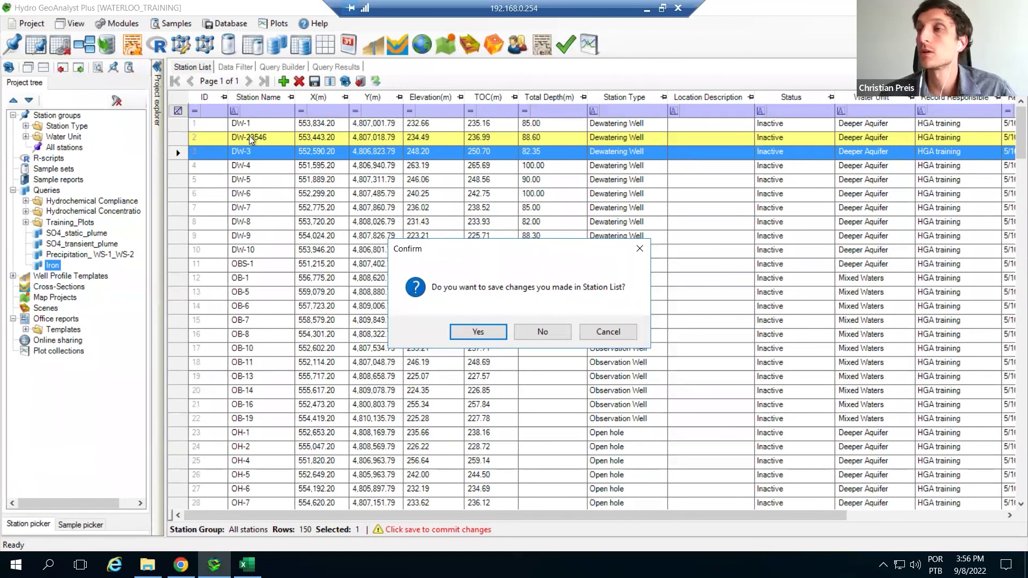
{"action": "left_click", "coordinate": [529, 333]}
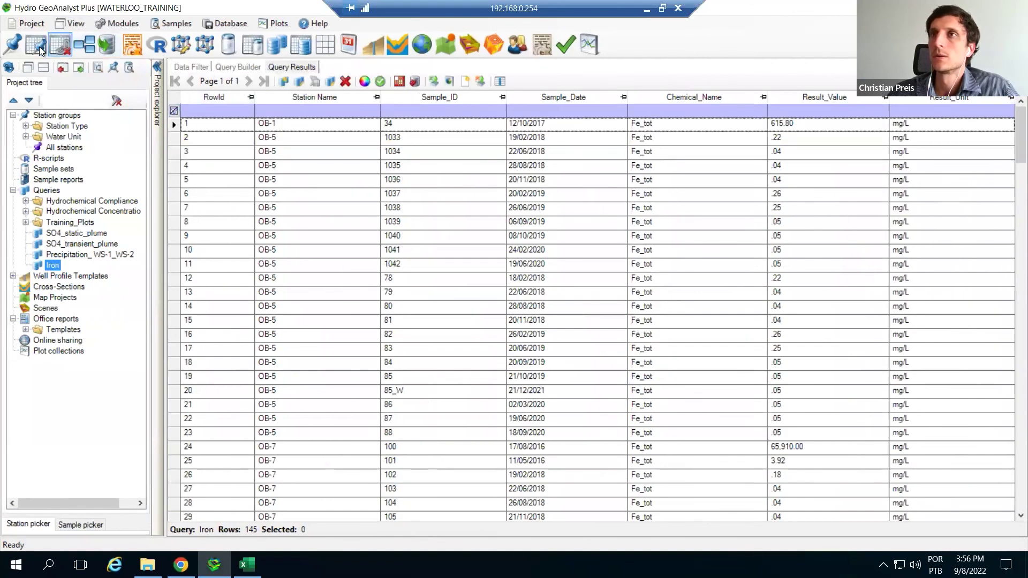
Step: Reopen the Station List for all stations and open the name of station DW-3 for editing
{"action": "left_click", "coordinate": [13, 46]}
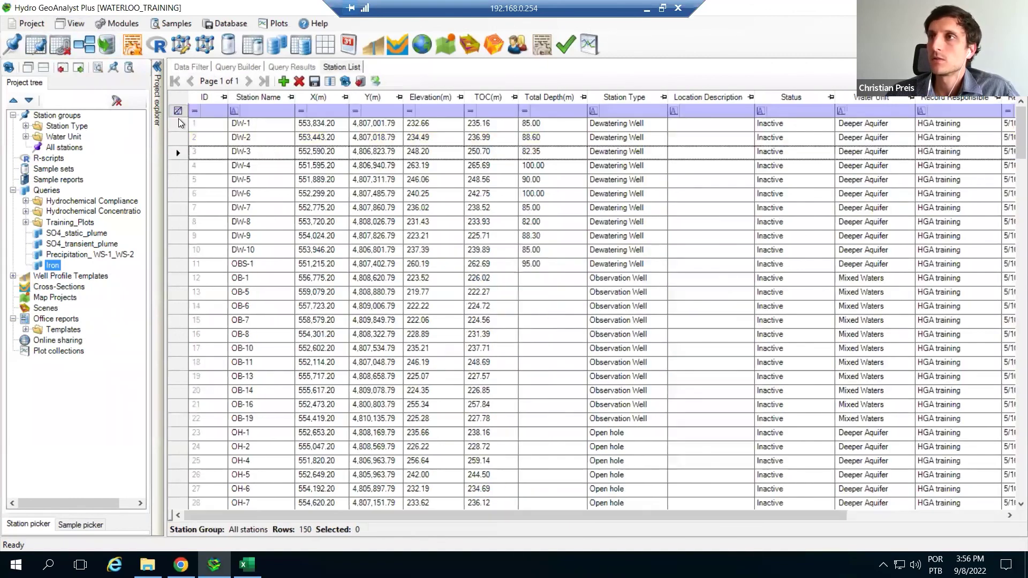
{"action": "left_click", "coordinate": [258, 152]}
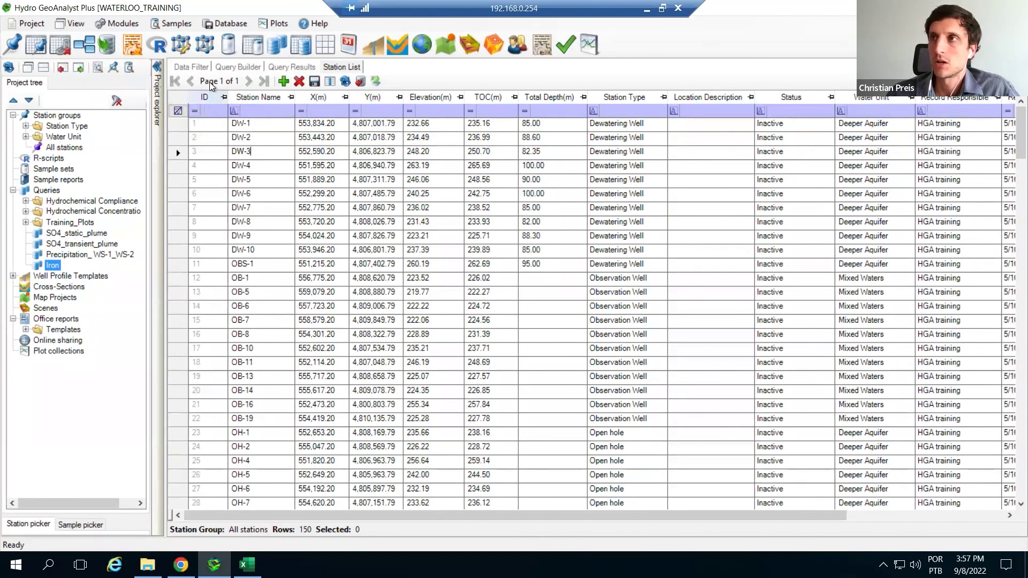
Step: Show the Parameter Result table in the data filter and delete the Cl row of sample 446_W
{"action": "left_click", "coordinate": [239, 66]}
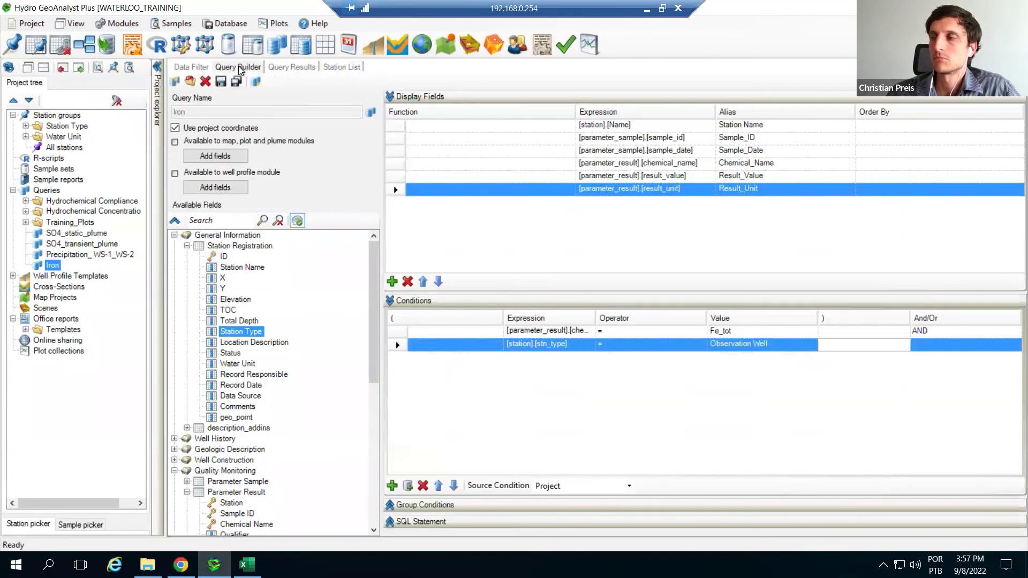
{"action": "left_click", "coordinate": [204, 67]}
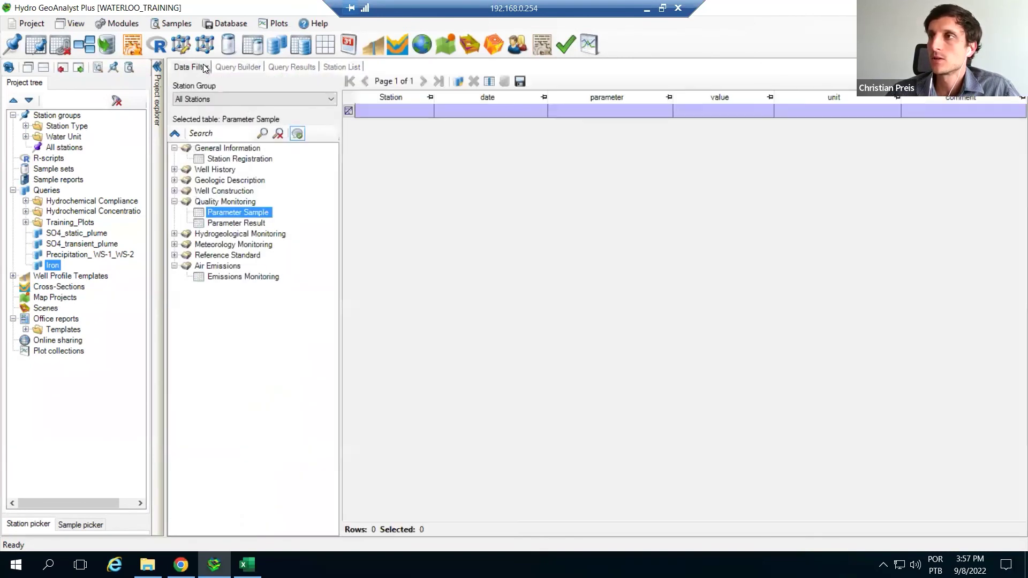
{"action": "left_click", "coordinate": [237, 223]}
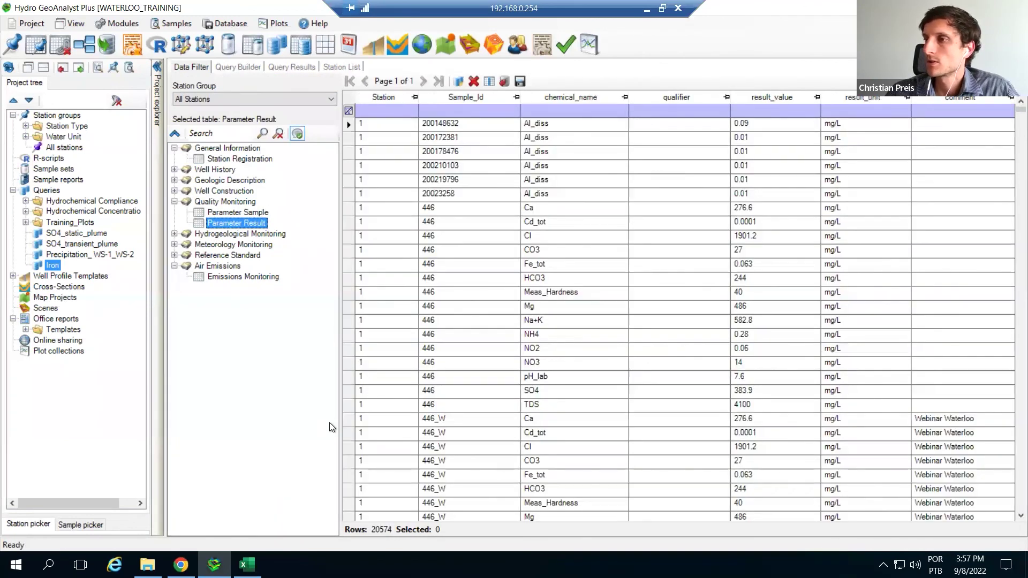
{"action": "left_click_drag", "start_coordinate": [345, 422], "coordinate": [351, 447]}
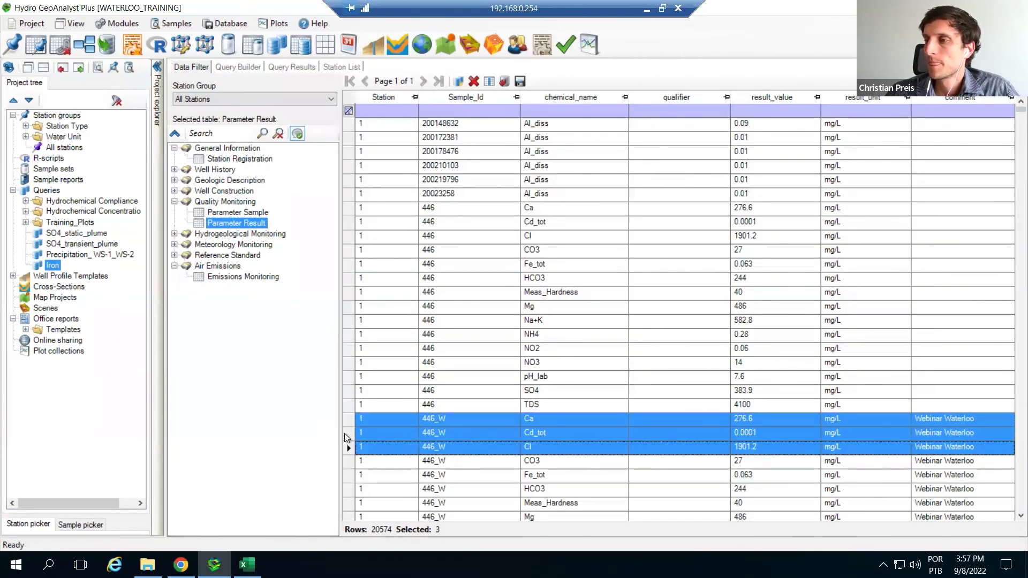
{"action": "left_click", "coordinate": [345, 433]}
{"action": "left_click", "coordinate": [349, 449]}
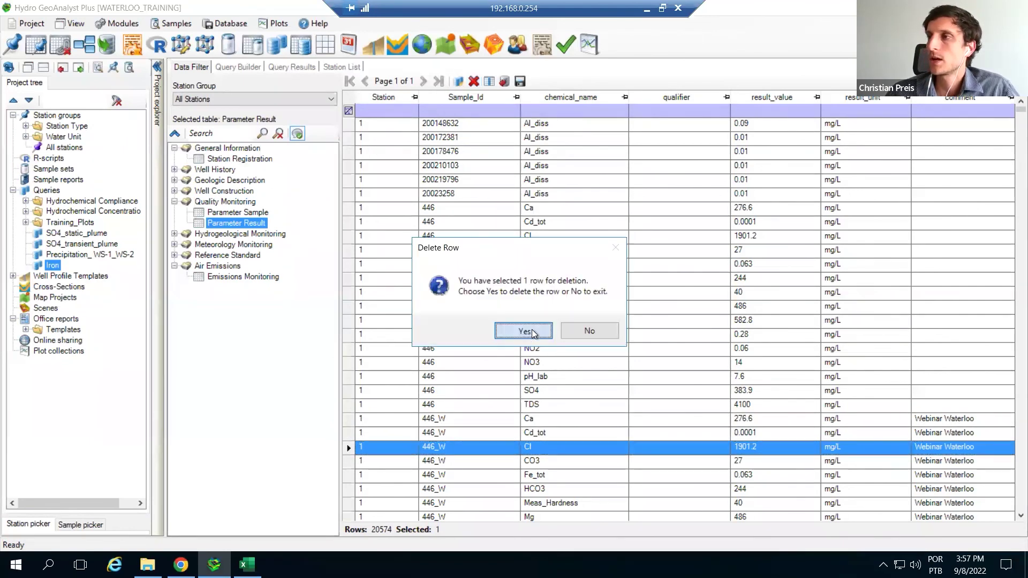
{"action": "left_click", "coordinate": [538, 337]}
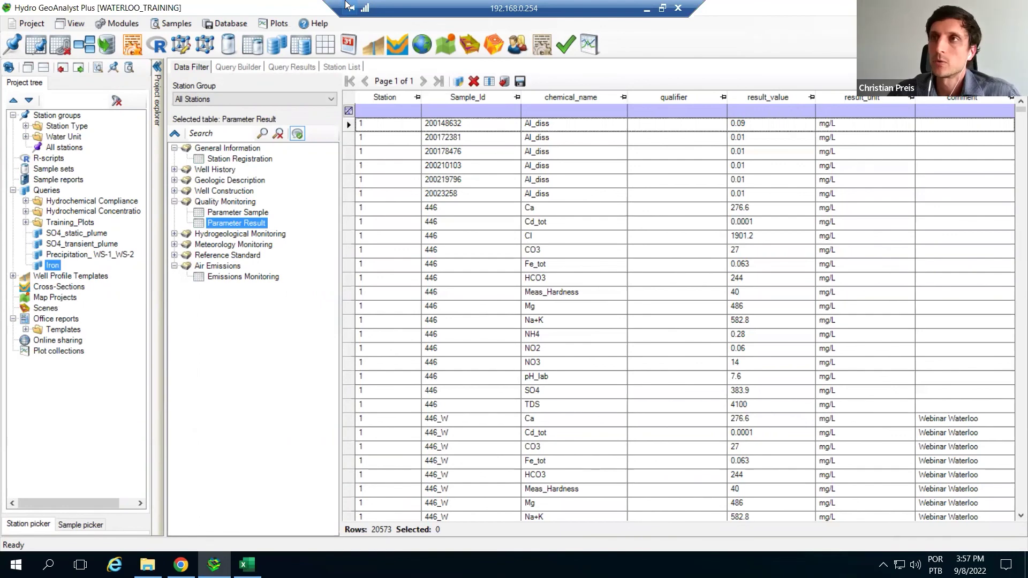
Step: Examine the fields and properties of the Reference Standard table in the Template Manager, closing it when done
{"action": "left_click", "coordinate": [88, 47]}
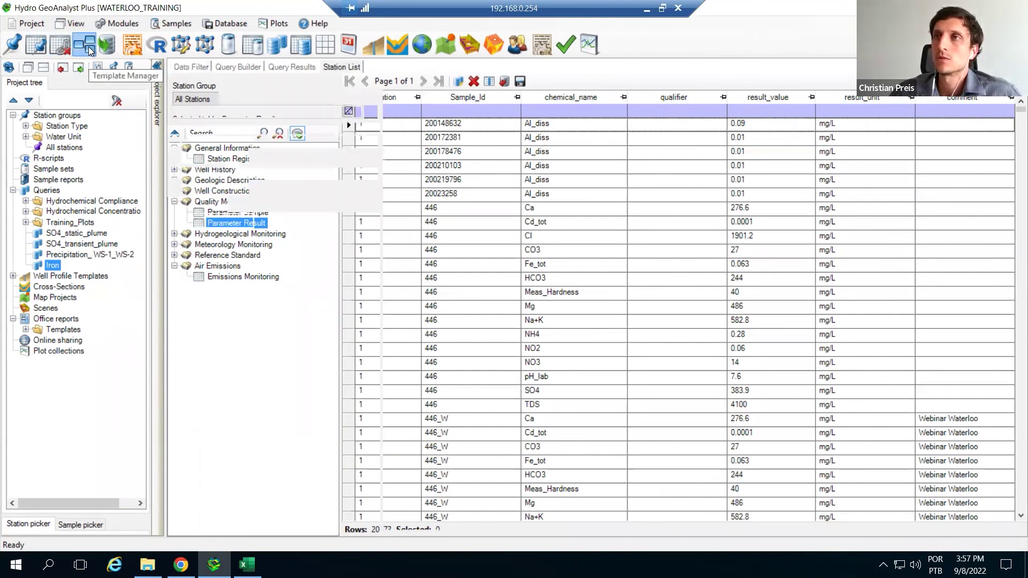
{"action": "left_click", "coordinate": [622, 320]}
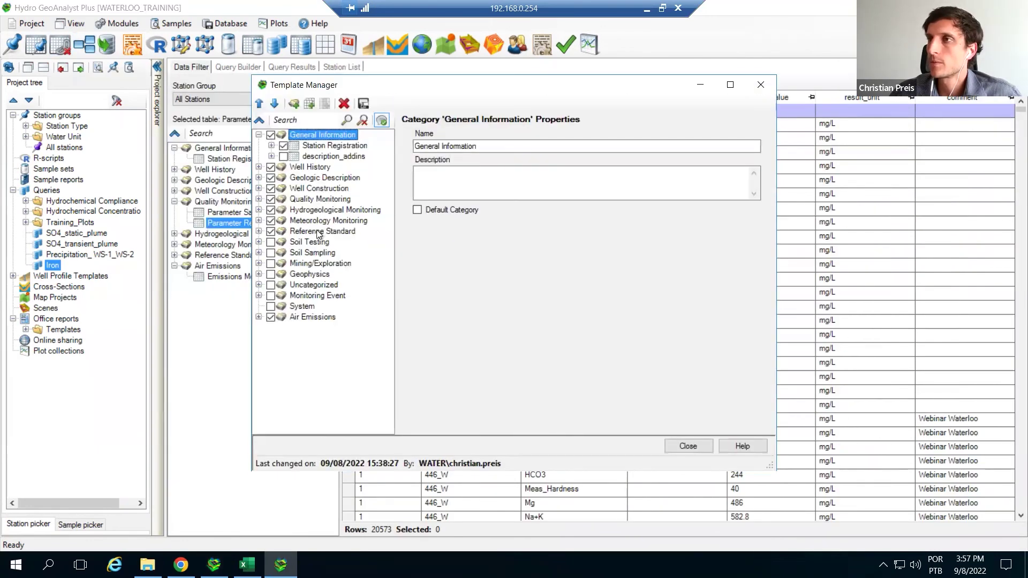
{"action": "left_click", "coordinate": [259, 232]}
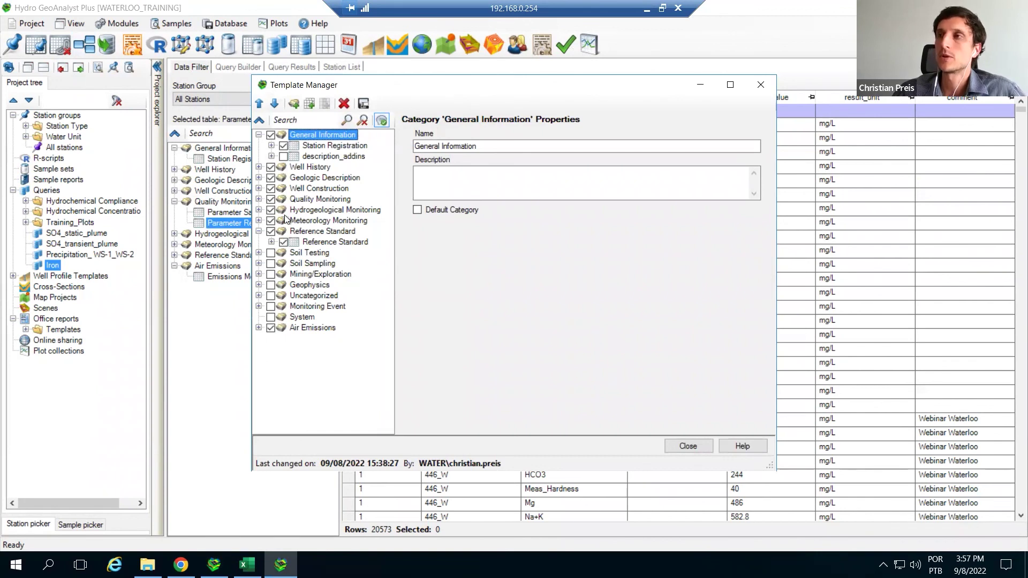
{"action": "left_click", "coordinate": [272, 242]}
{"action": "left_click", "coordinate": [332, 242]}
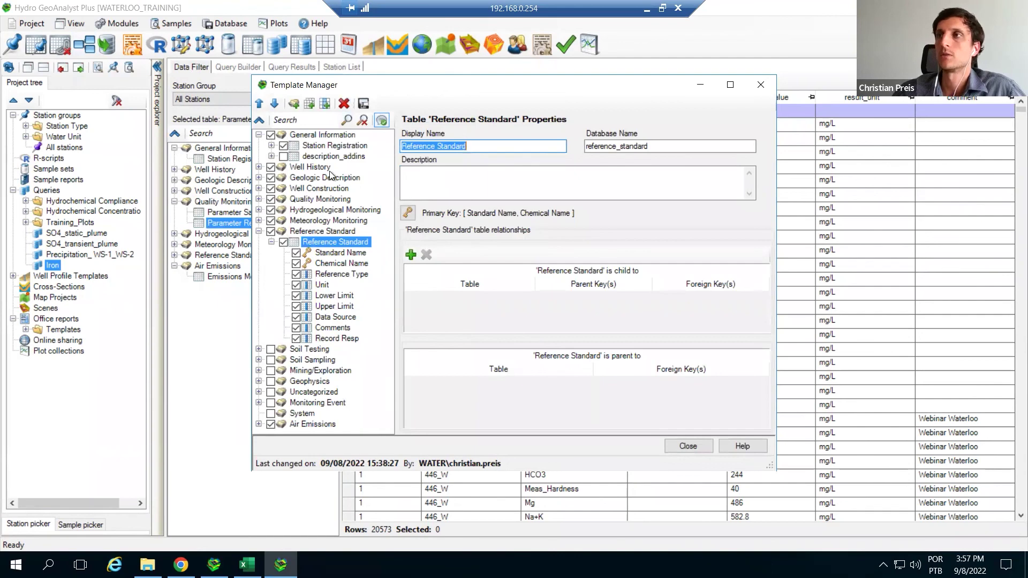
{"action": "left_click", "coordinate": [347, 120]}
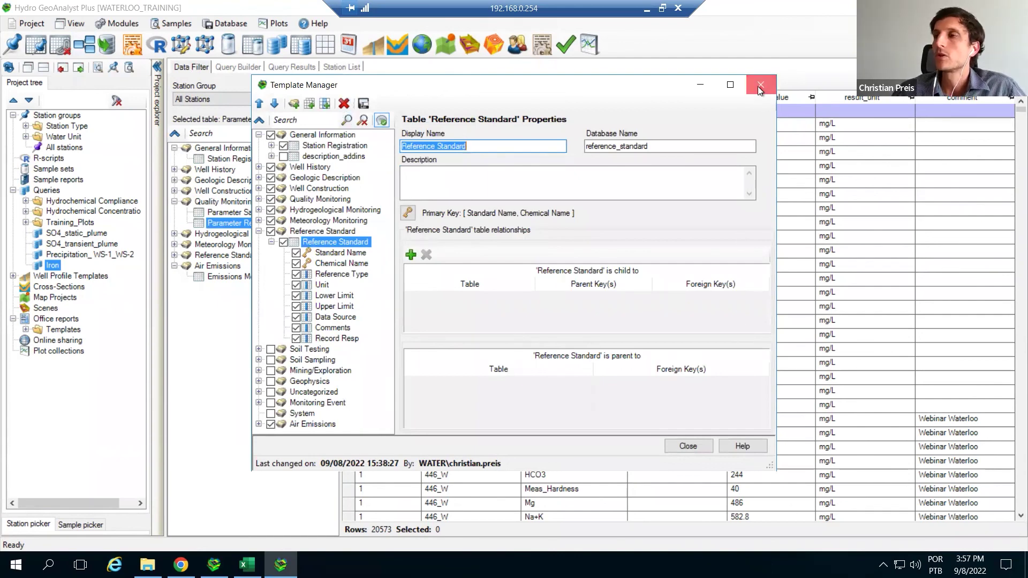
{"action": "left_click", "coordinate": [760, 86]}
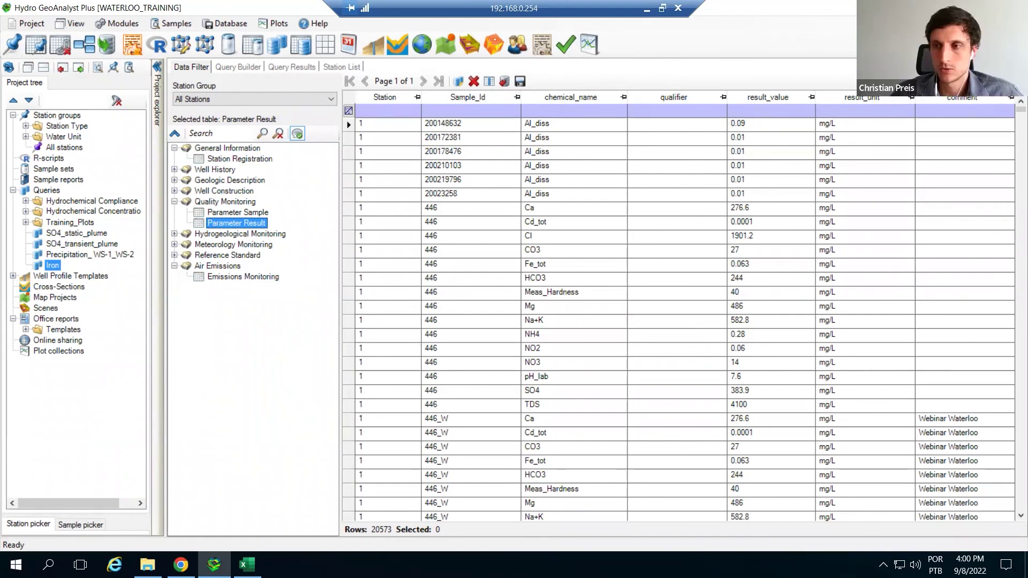
Step: Switch to the Power BI monitoring report in Chrome to view the hydrochemical time series plot
{"action": "left_click", "coordinate": [181, 565]}
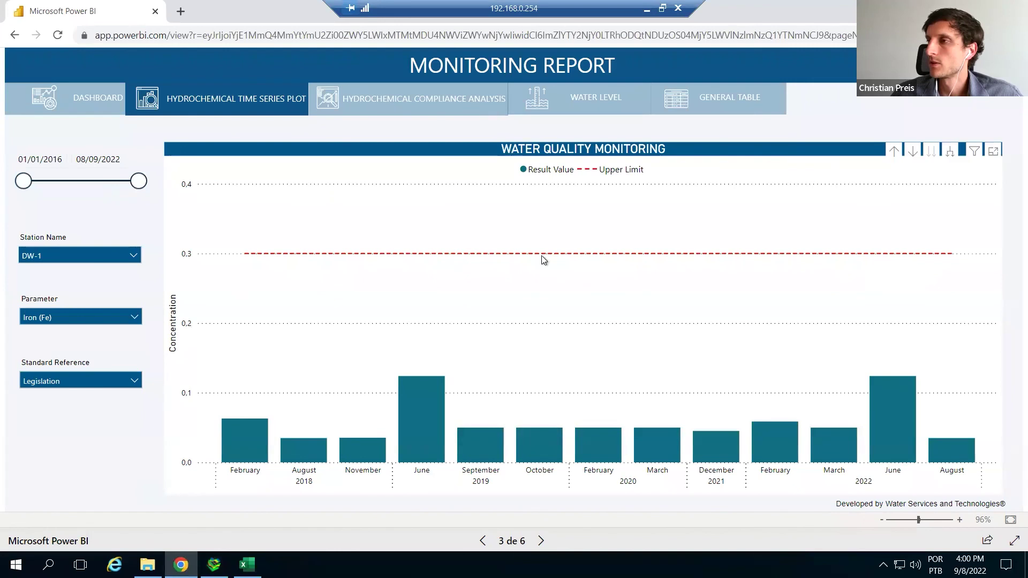